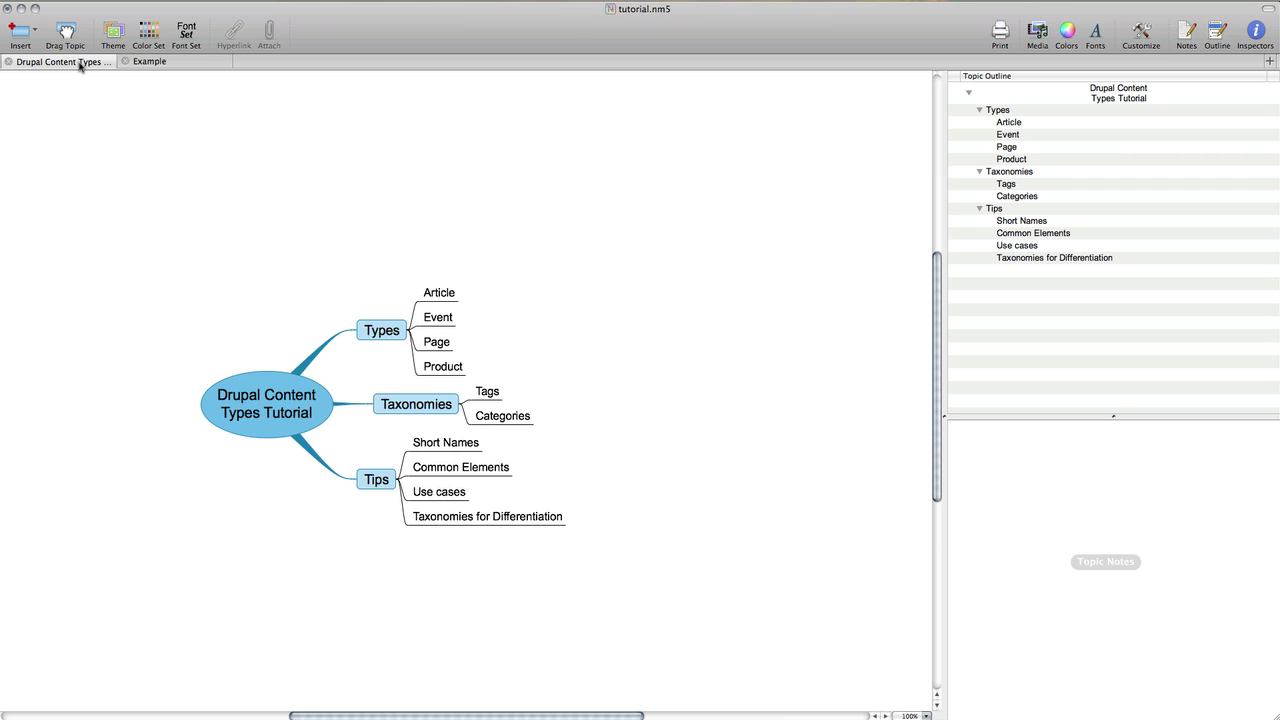
- In the Example map, add main topics Events and Blog Posts under the central topic
click(140, 62)
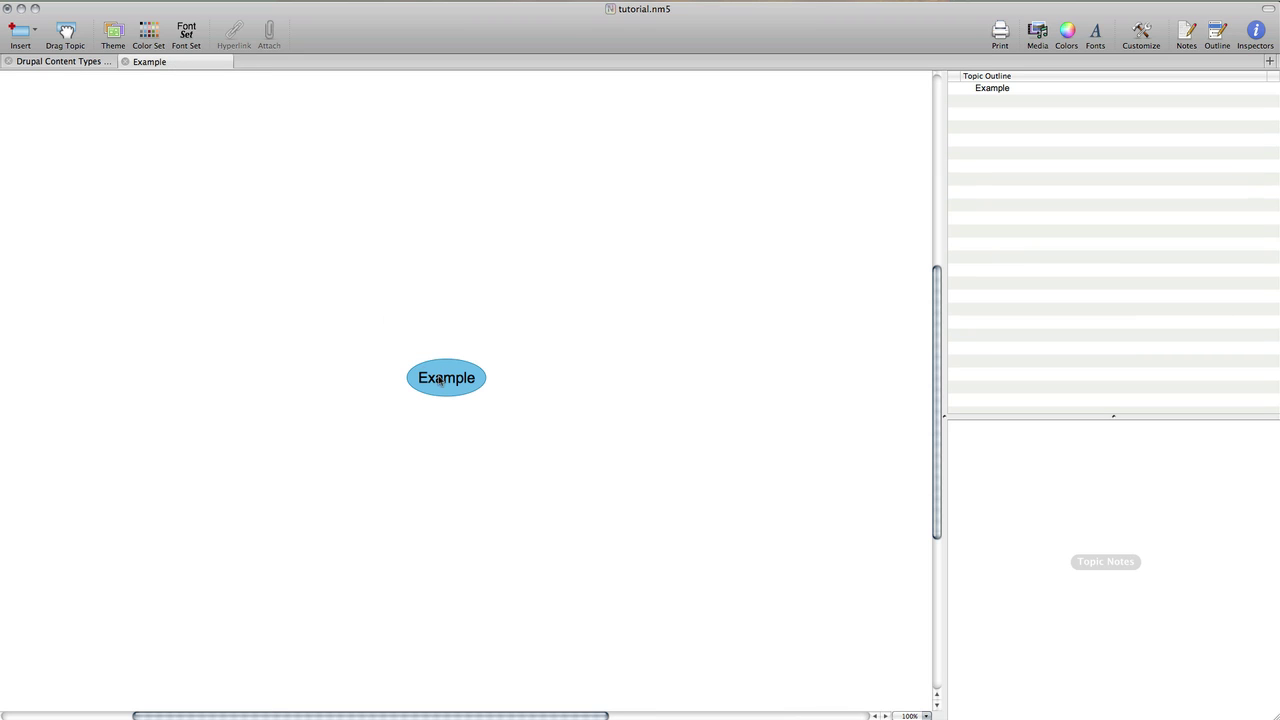
click(445, 380)
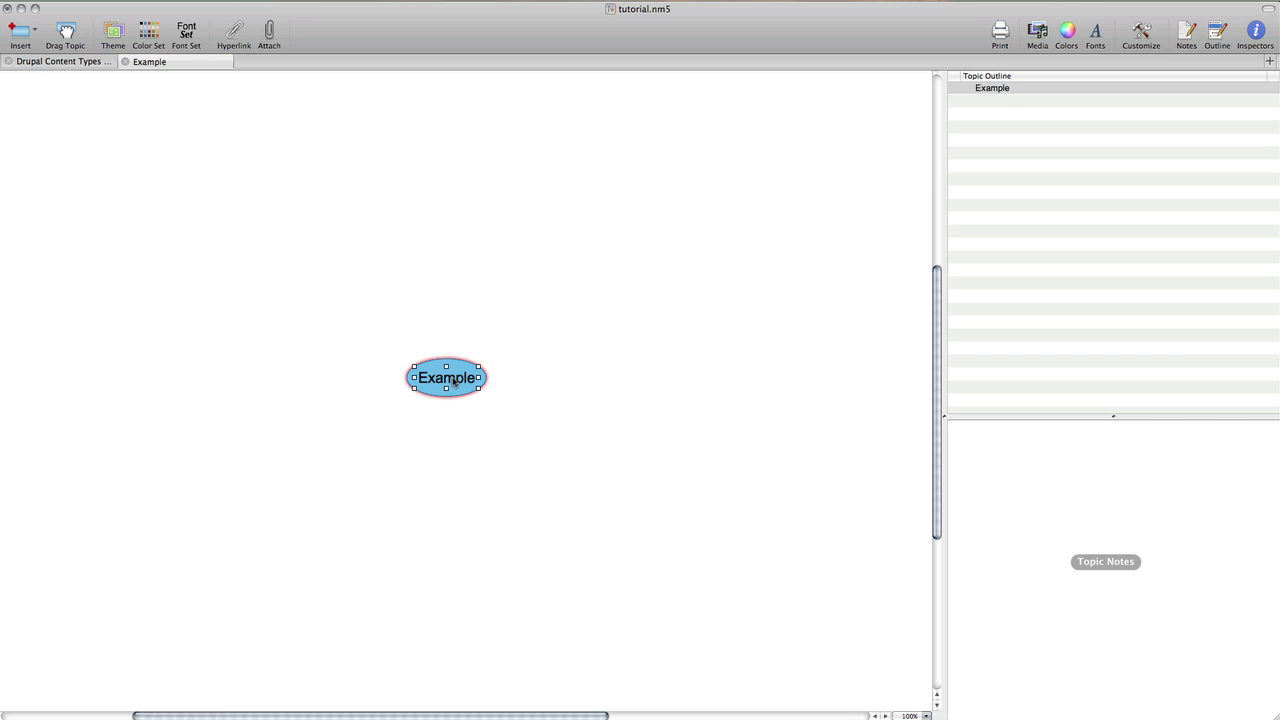
key(Tab)
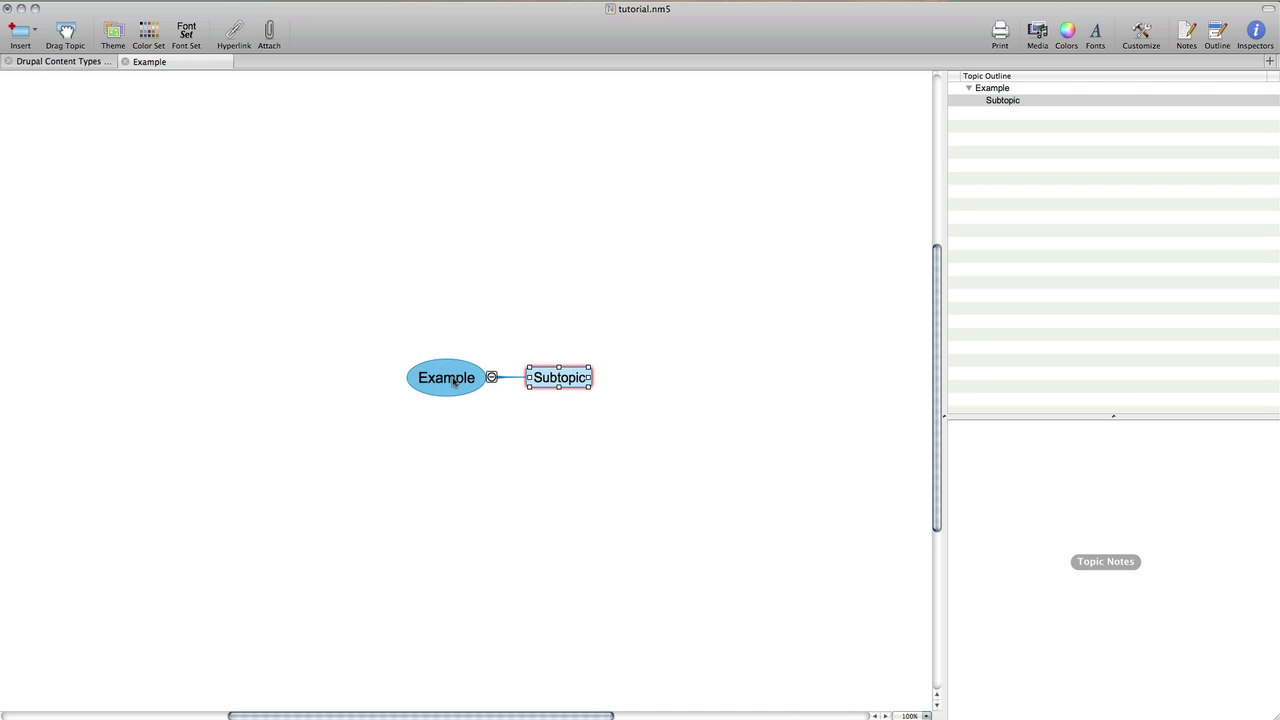
text(Events)
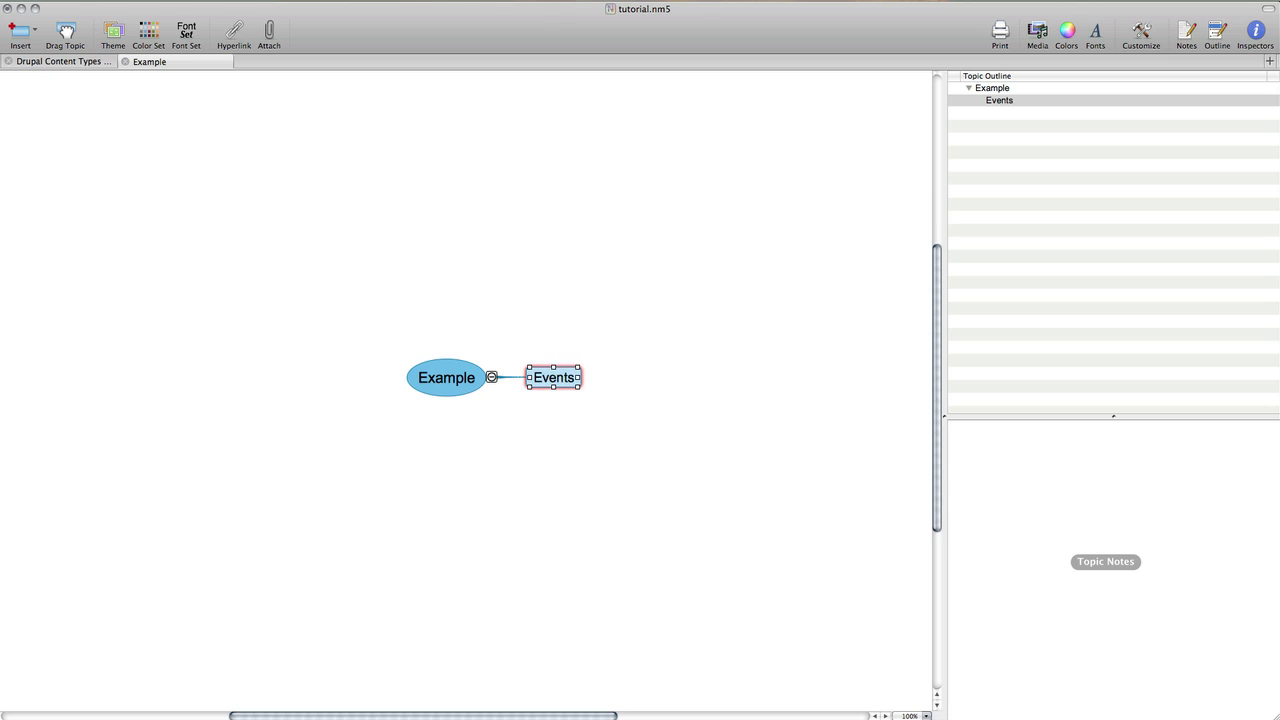
key(Return)
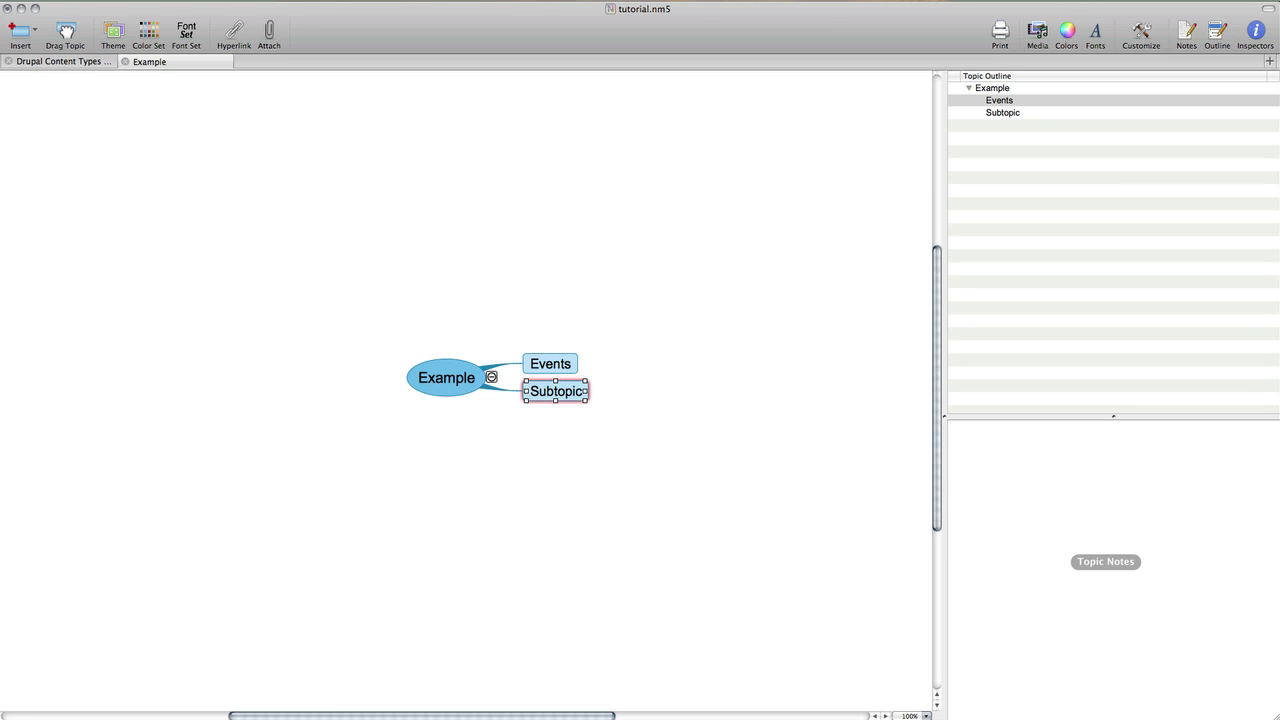
text(Blog Posts)
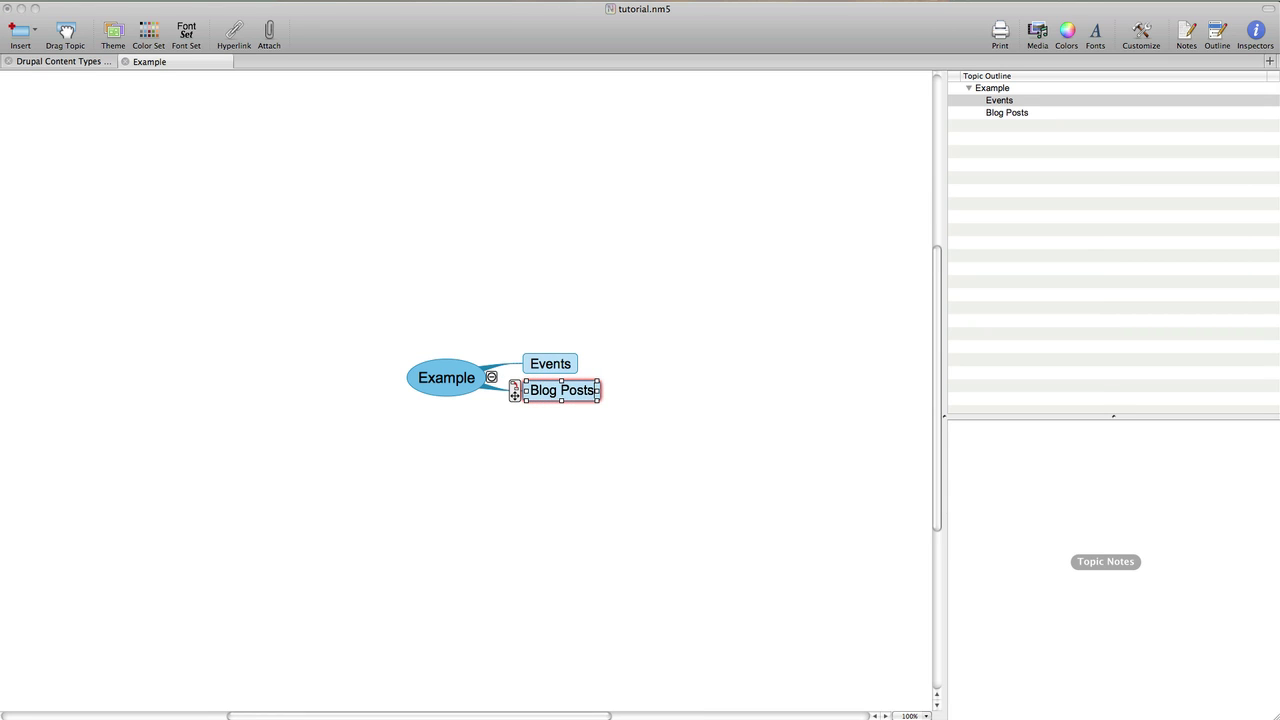
key(Return)
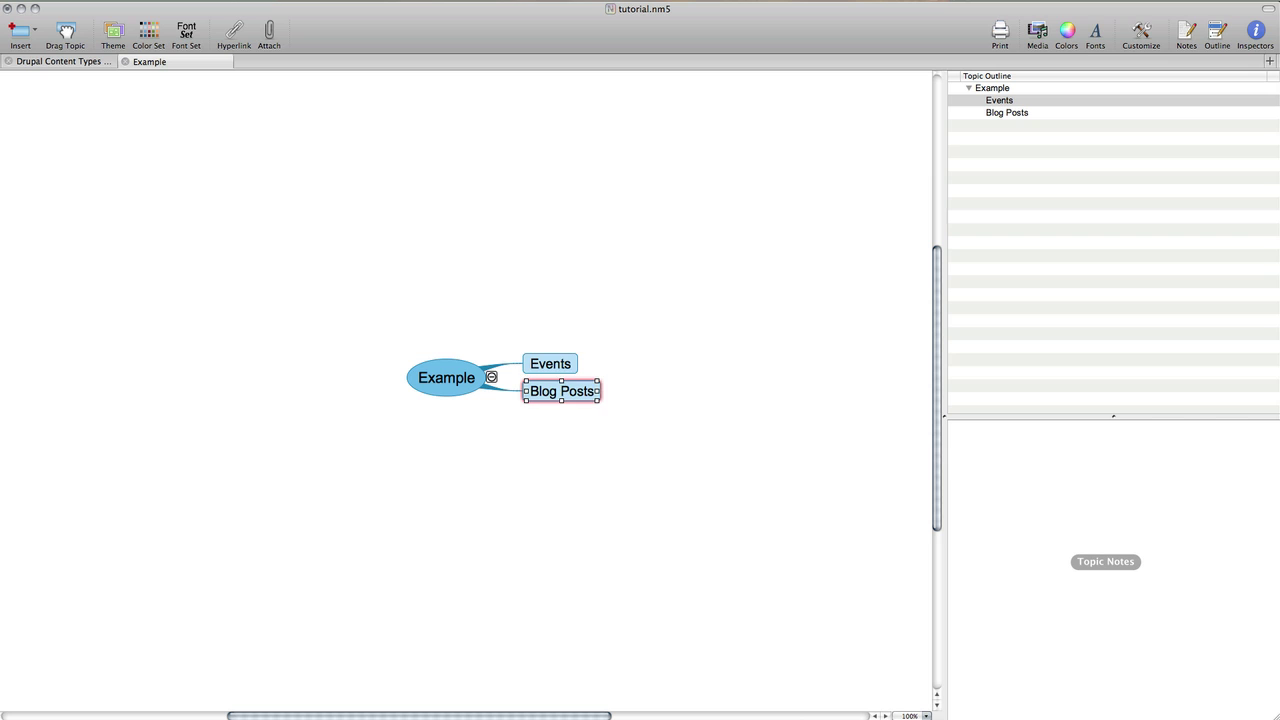
- Give Events the subtopics Title, Description, Location, Date, Price and URL
key(Up)
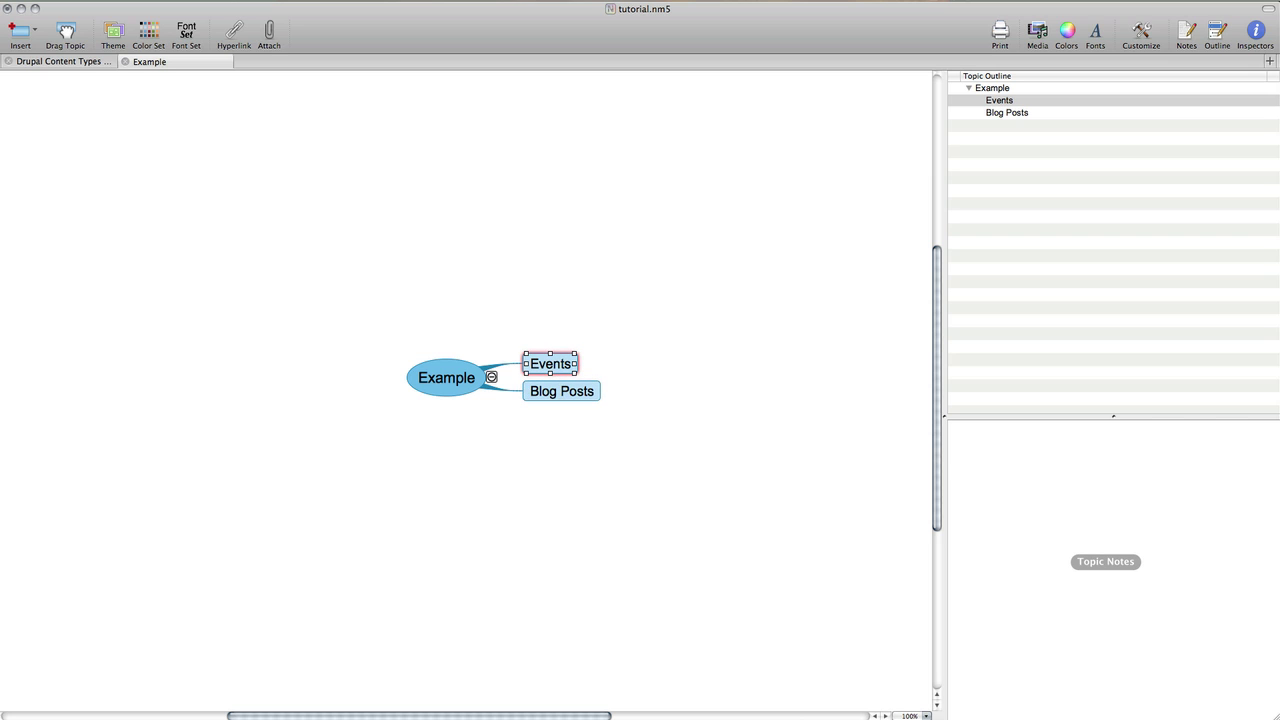
key(Tab)
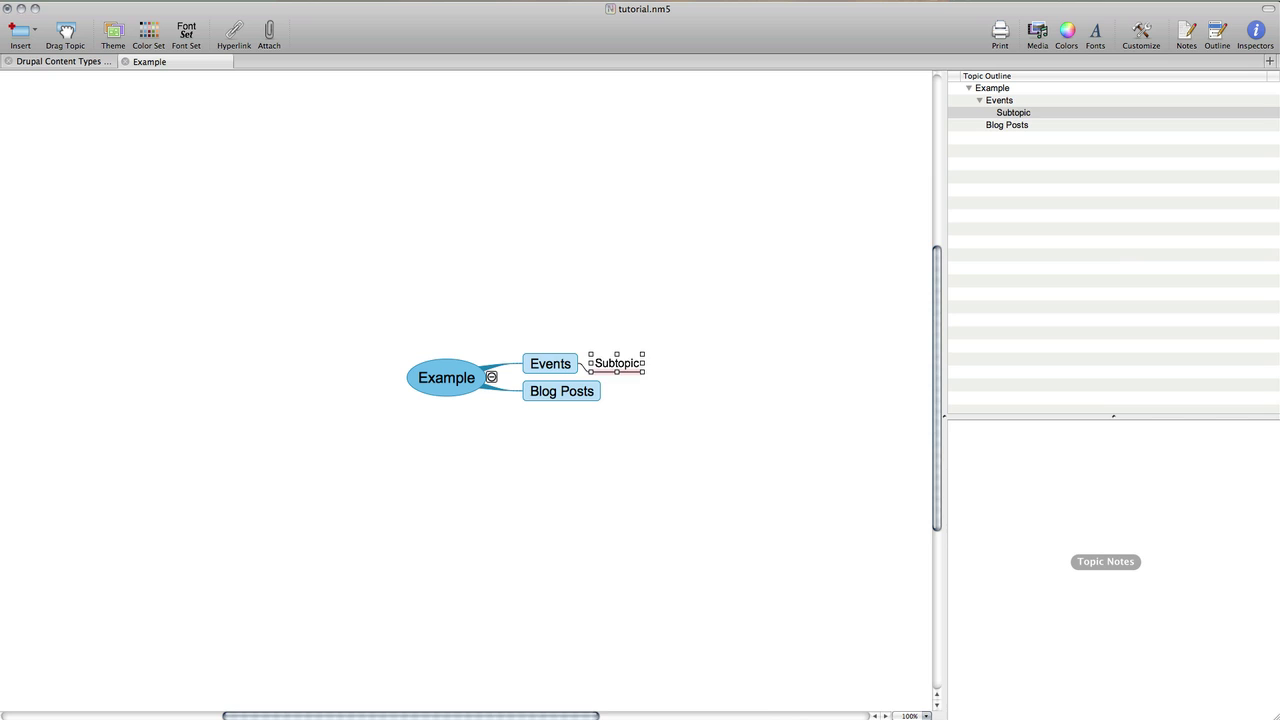
text(Title)
key(Return)
text(Des)
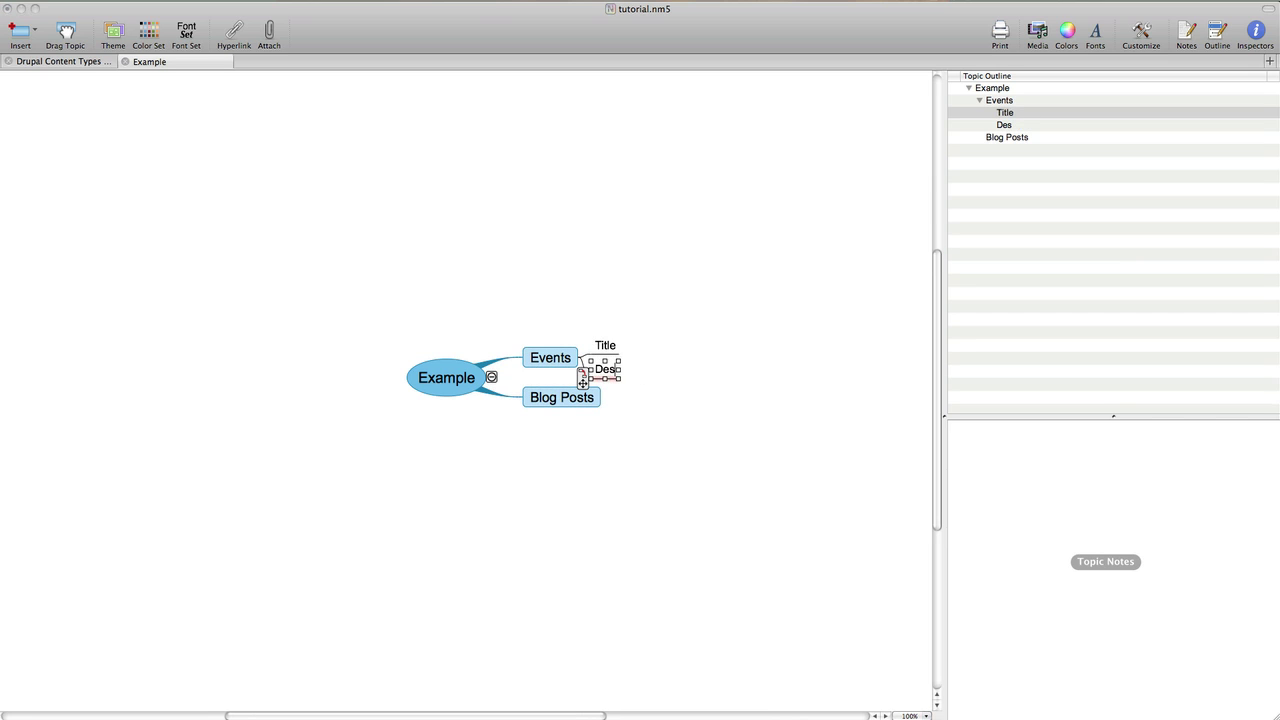
text(cription)
key(BackSpace)
key(BackSpace)
key(BackSpace)
text(ion)
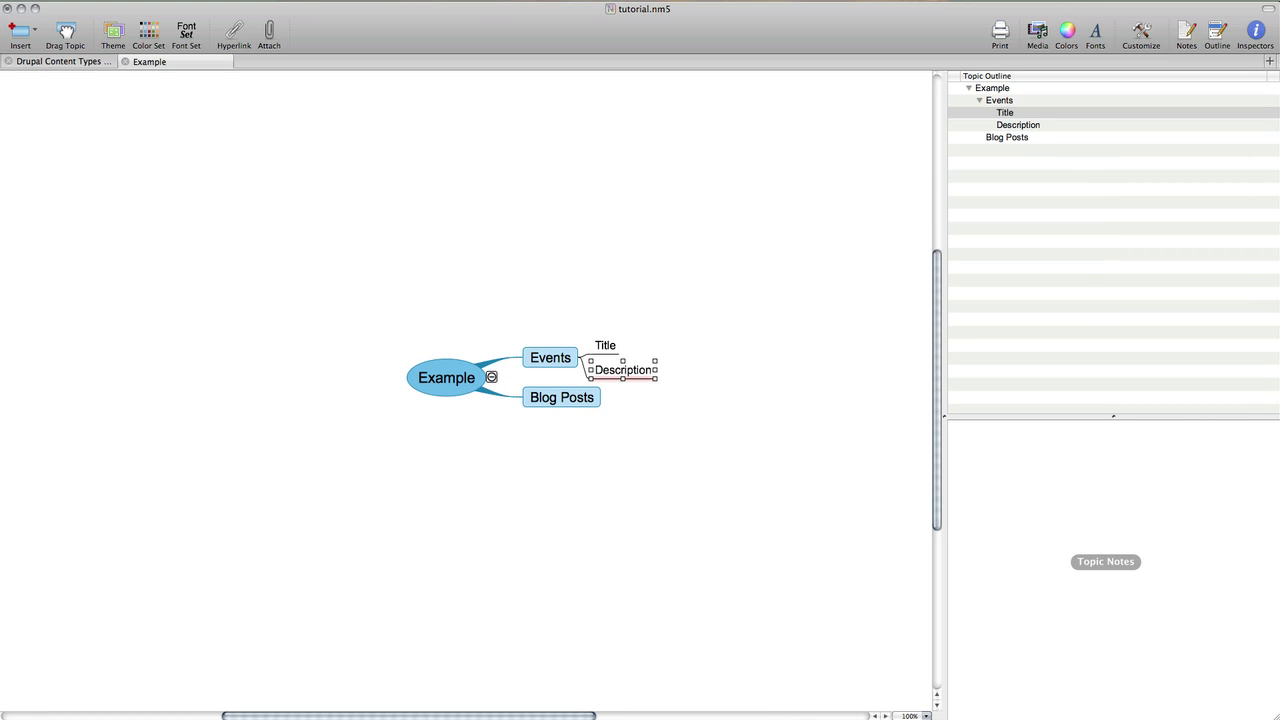
key(Return)
text(Location)
key(Return)
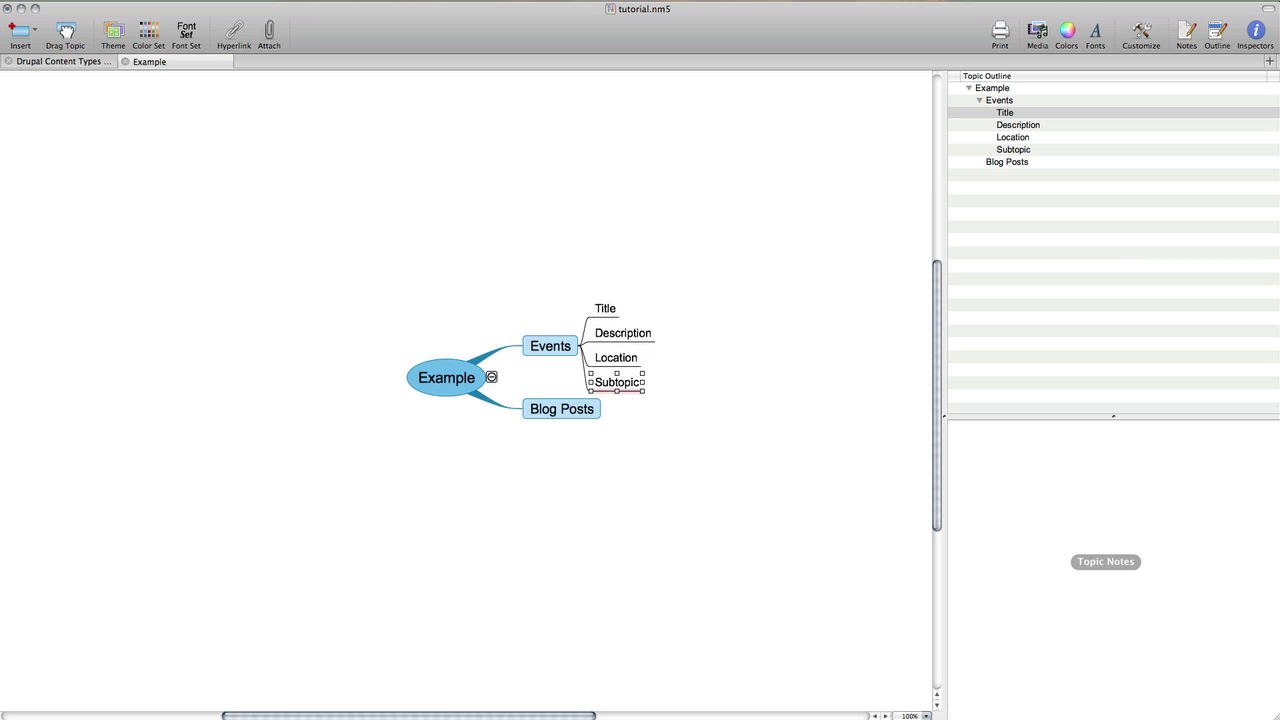
text(Date)
key(Return)
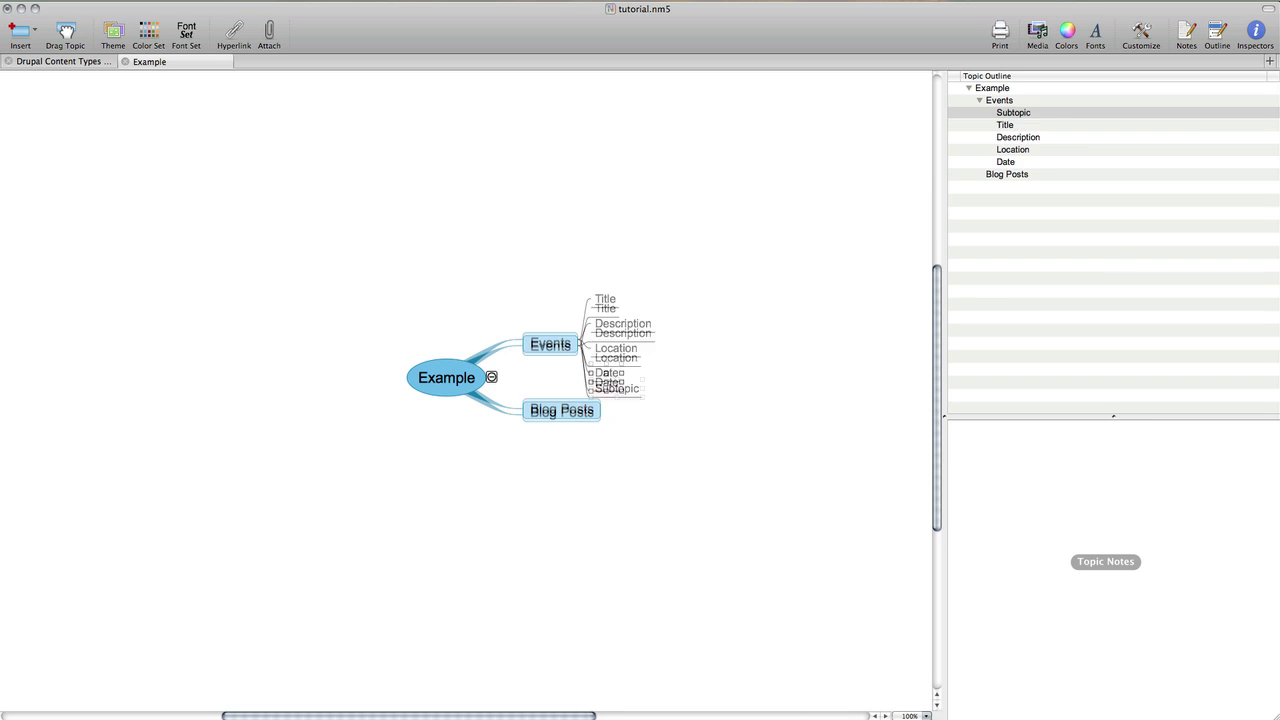
text(Price)
key(Return)
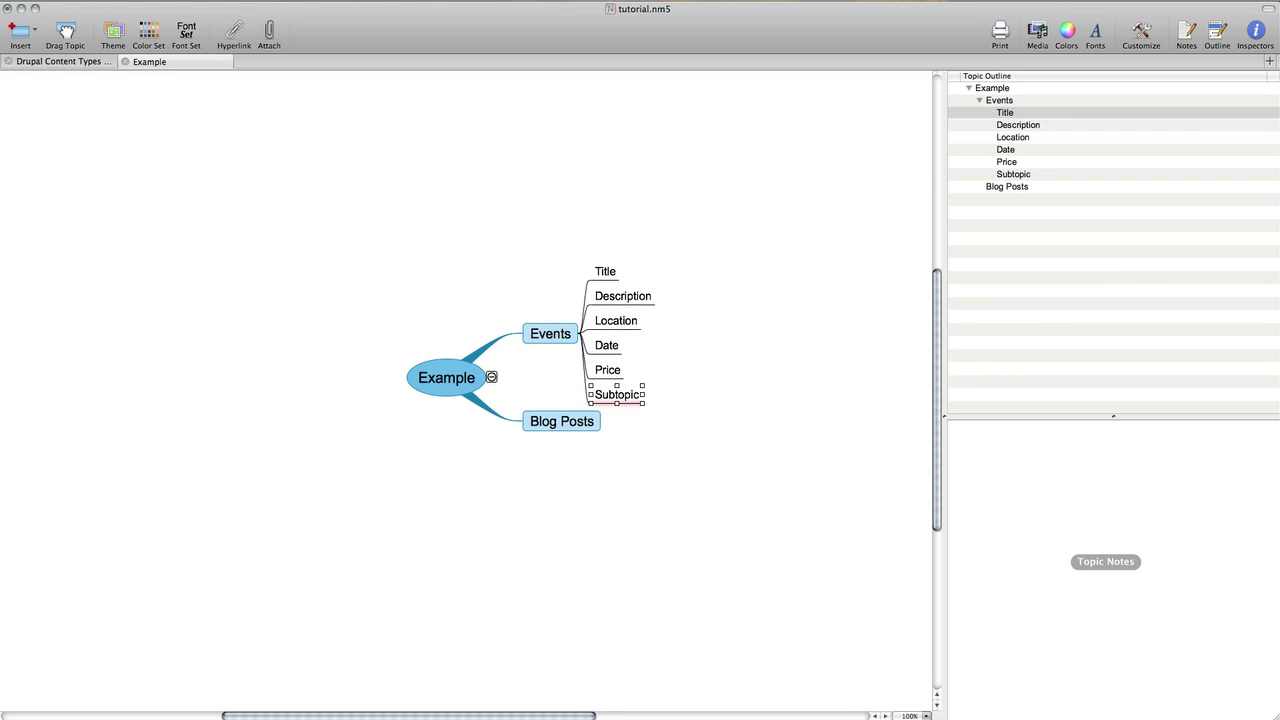
text(URL)
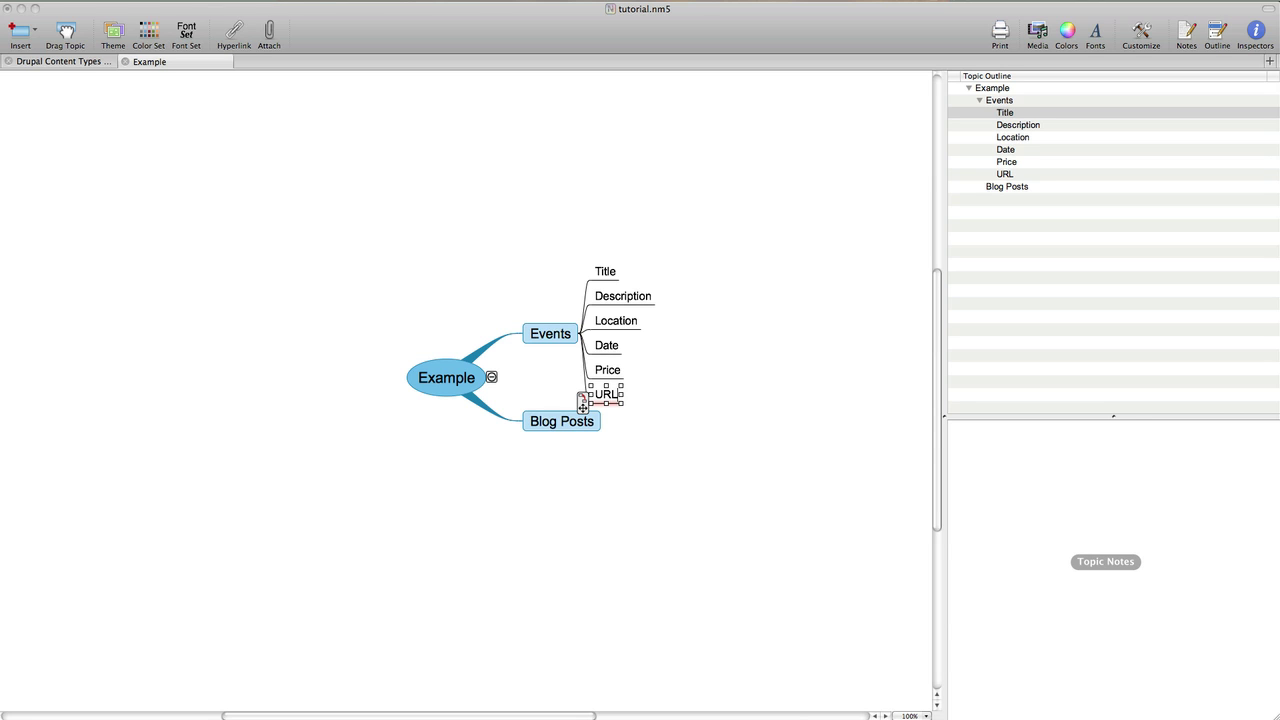
- Add Title and Body subtopics under Blog Posts
key(Escape)
key(Down)
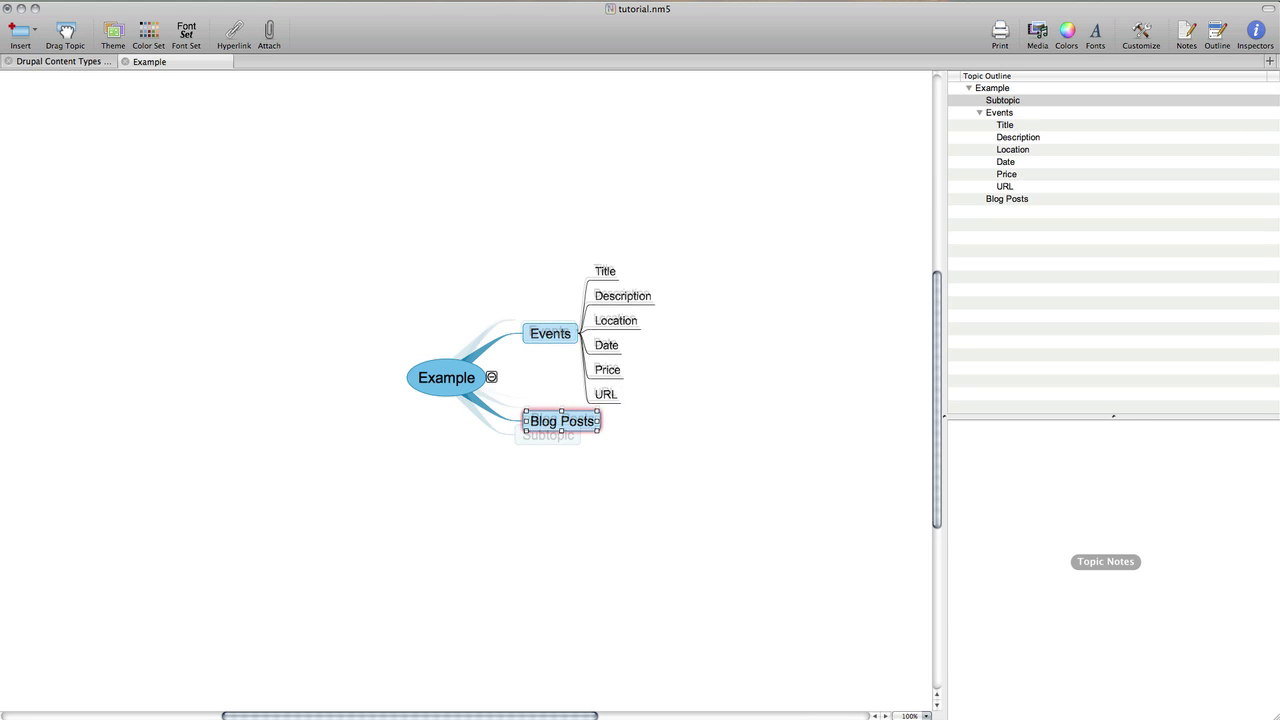
key(Return)
key(super+z)
key(Tab)
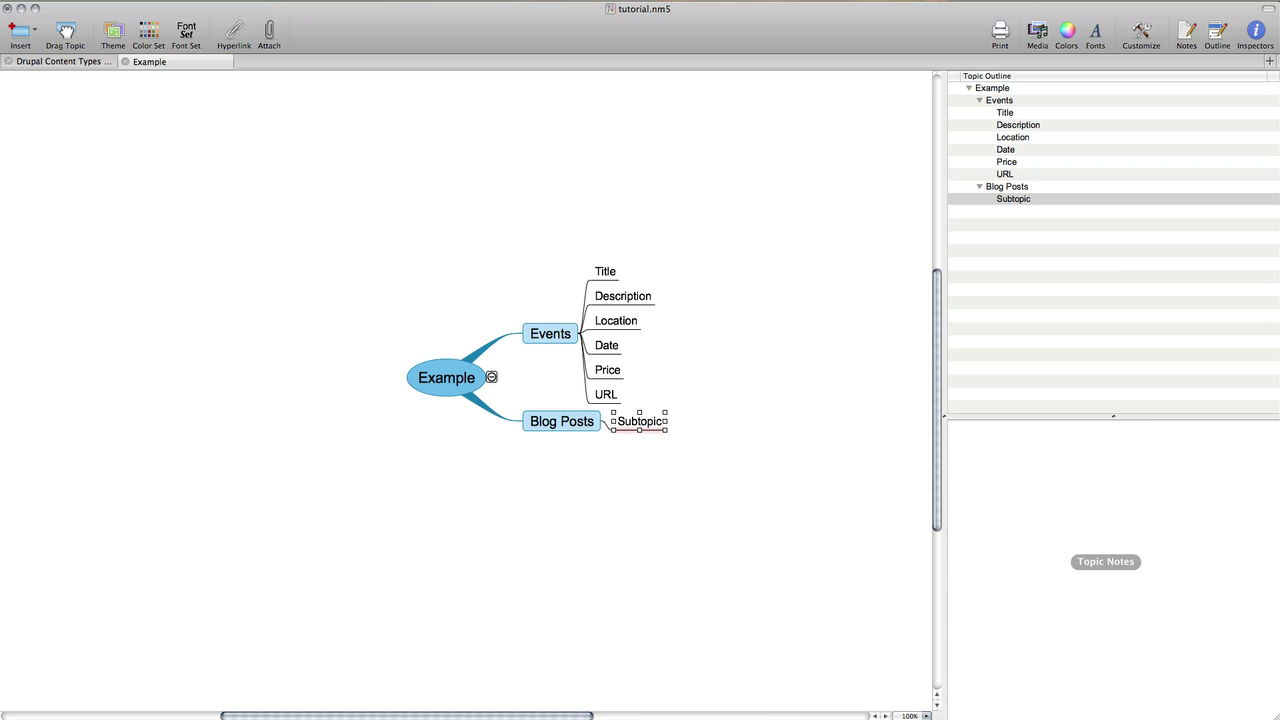
text(Title)
key(Return)
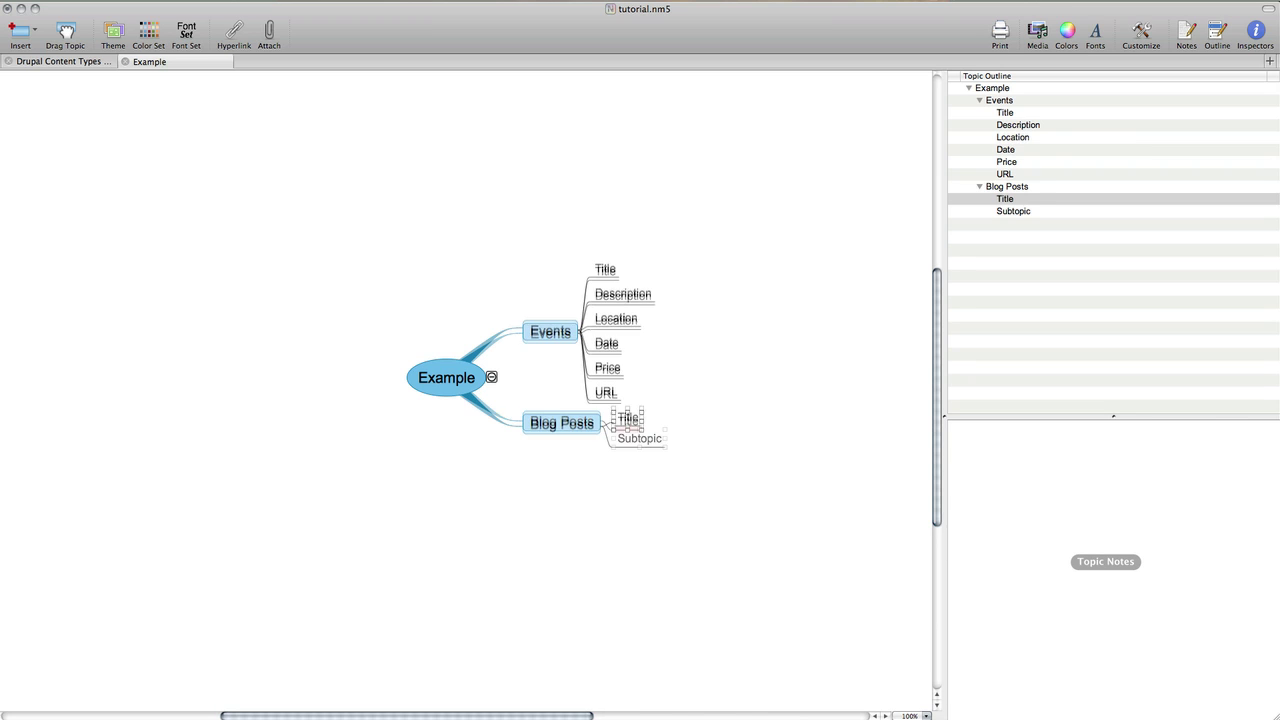
text(Body)
- Branch Body into Images, videos and Information, then deselect
key(Tab)
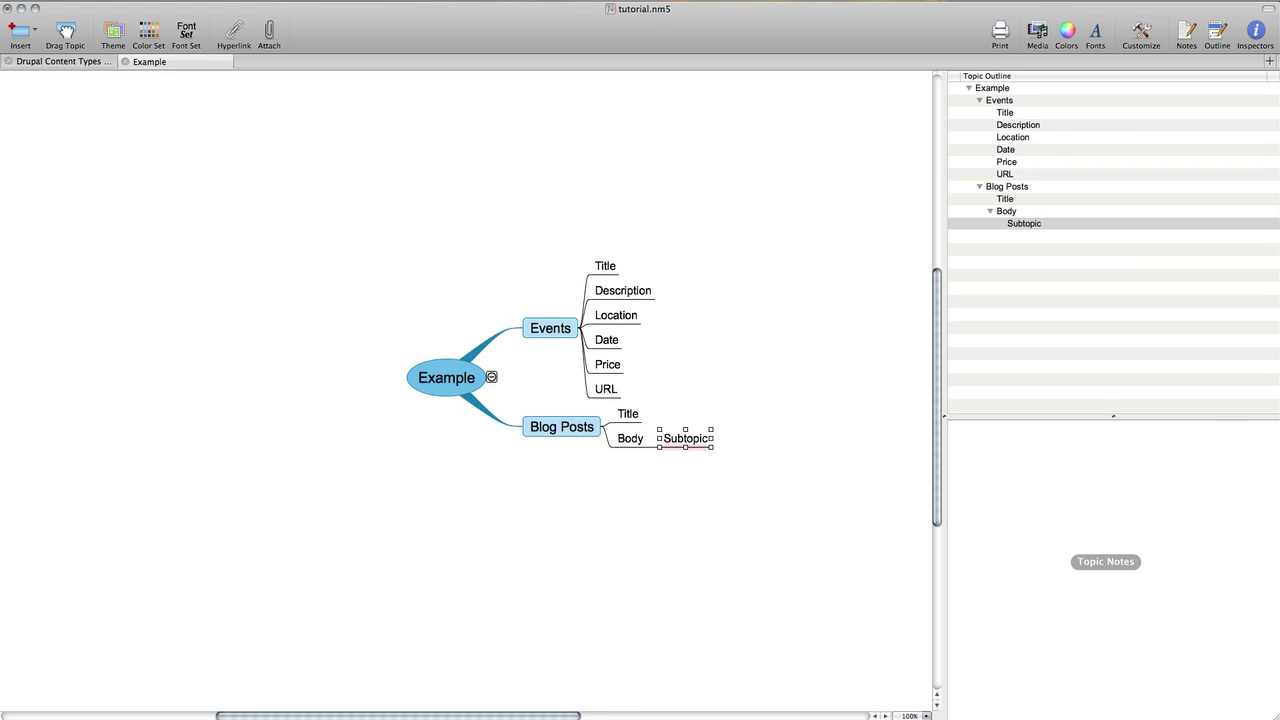
text(Images)
text(s)
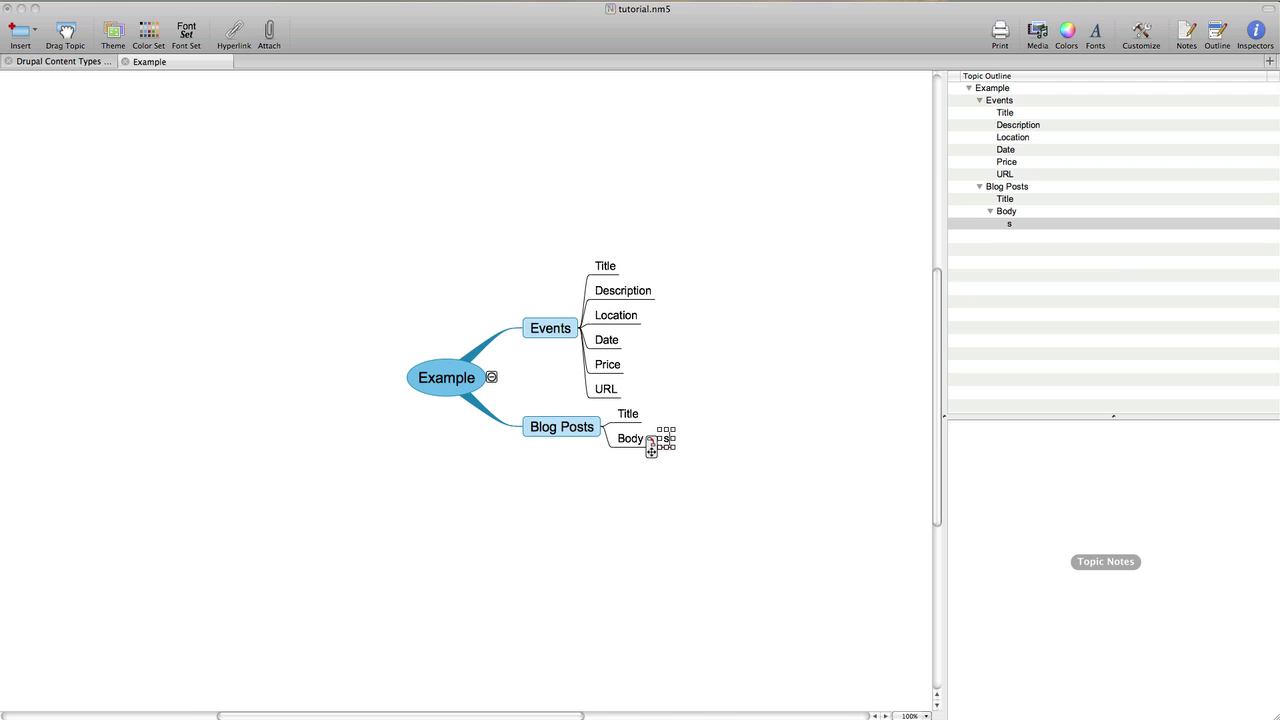
key(BackSpace)
text(Images)
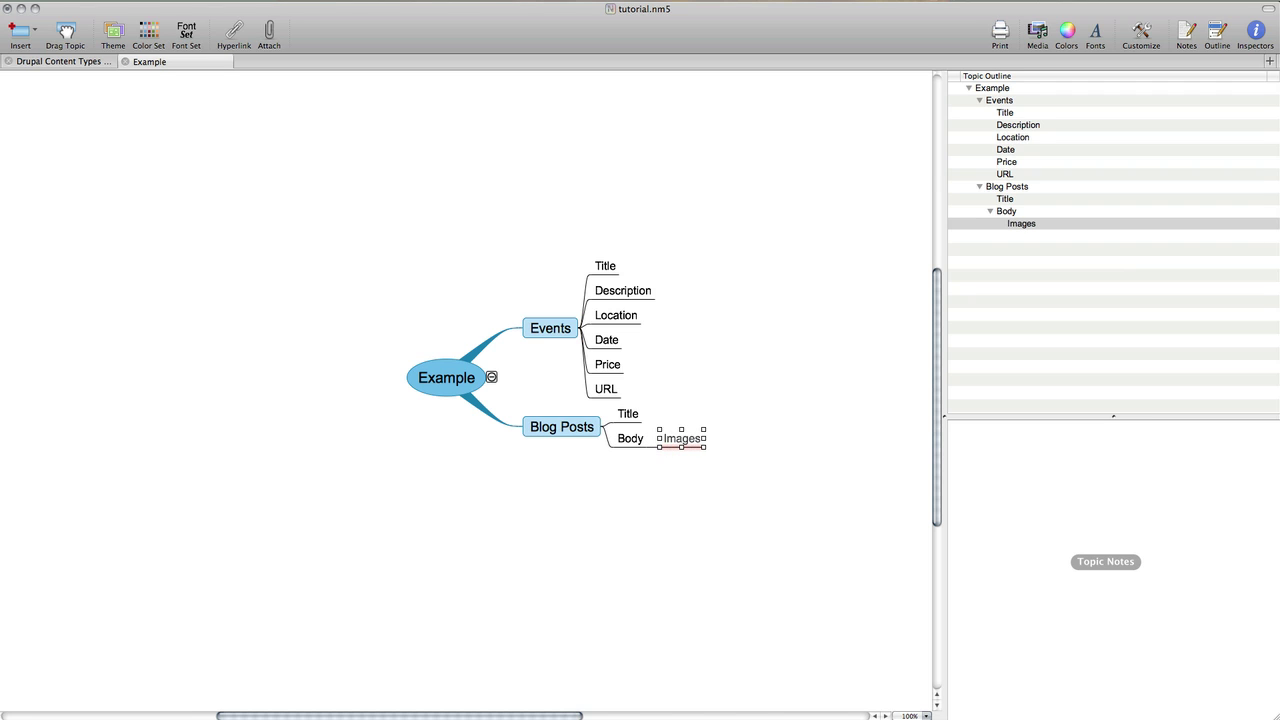
key(Tab)
key(shift+Tab)
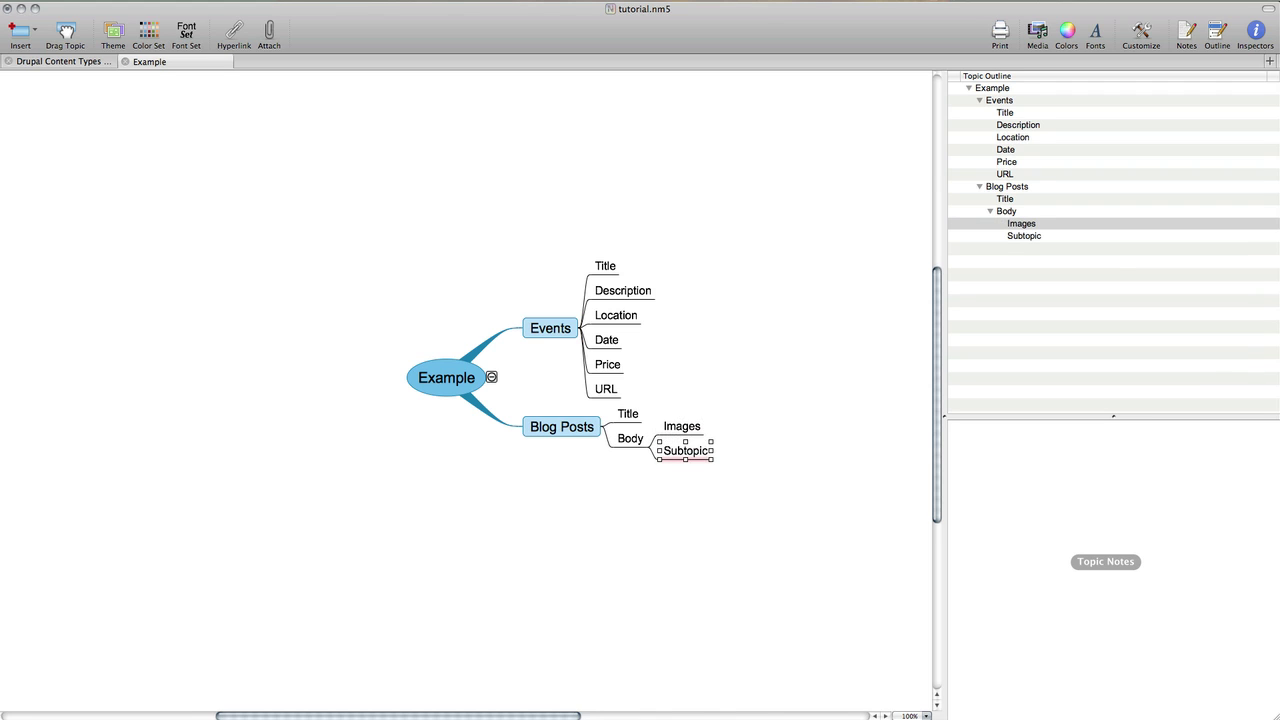
text(videos)
key(Return)
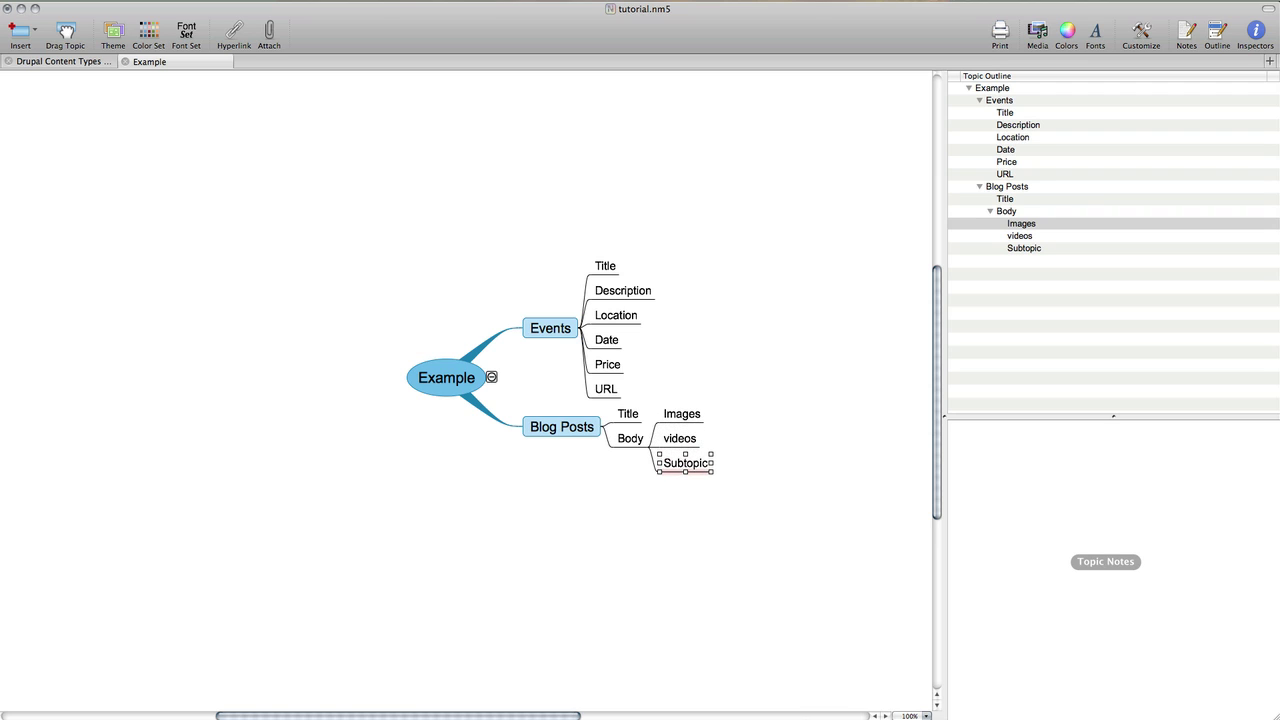
text(Information)
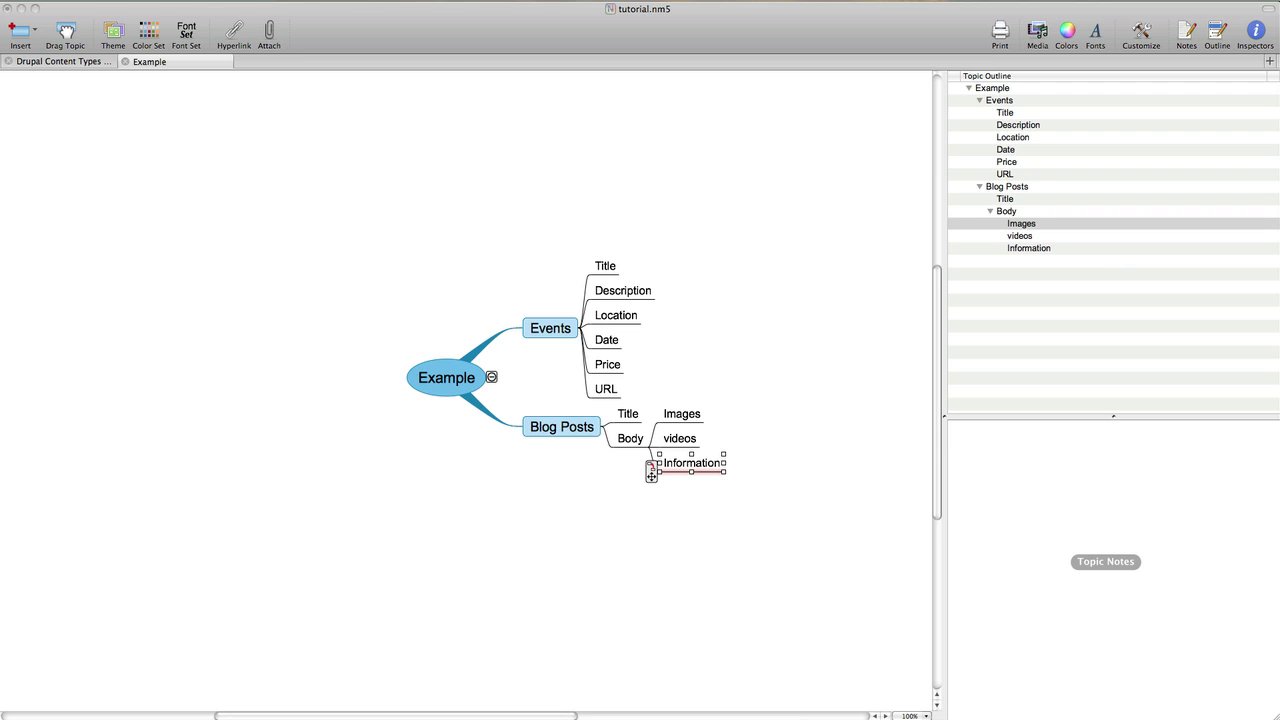
click(580, 552)
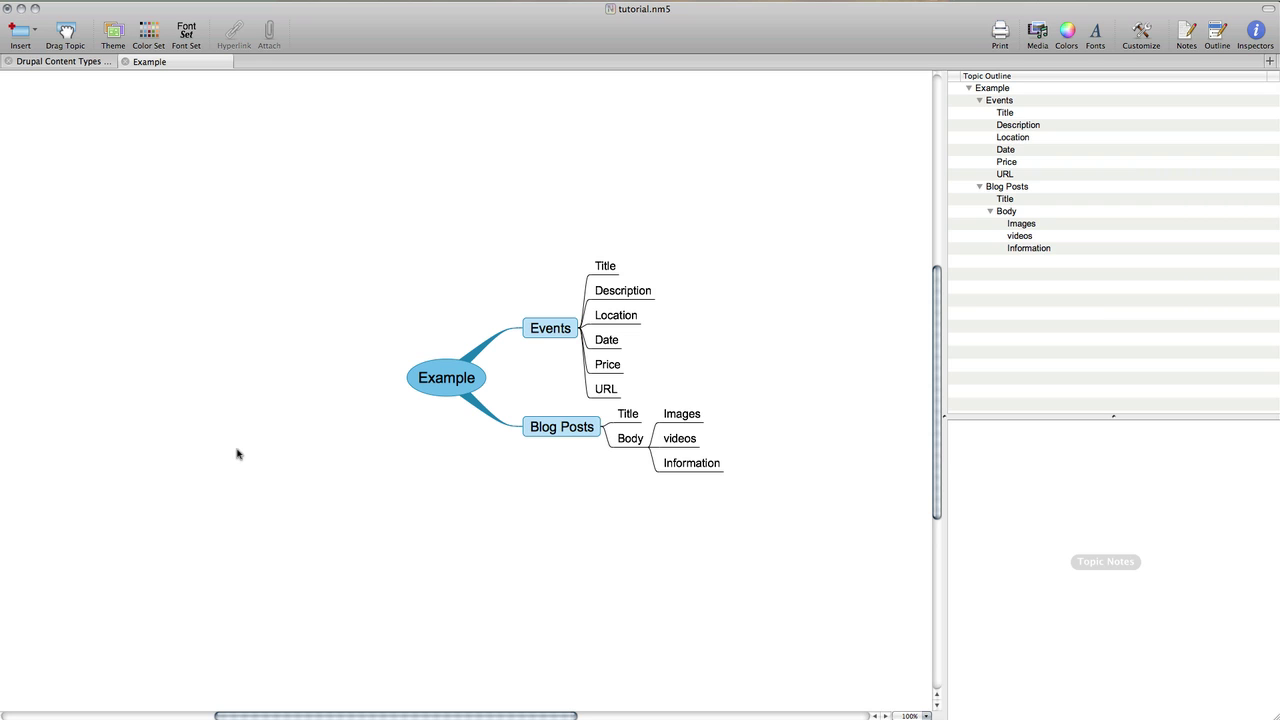
- Add main topics My thoughts, My wishes and Things I ate last friday below Blog Posts
click(572, 430)
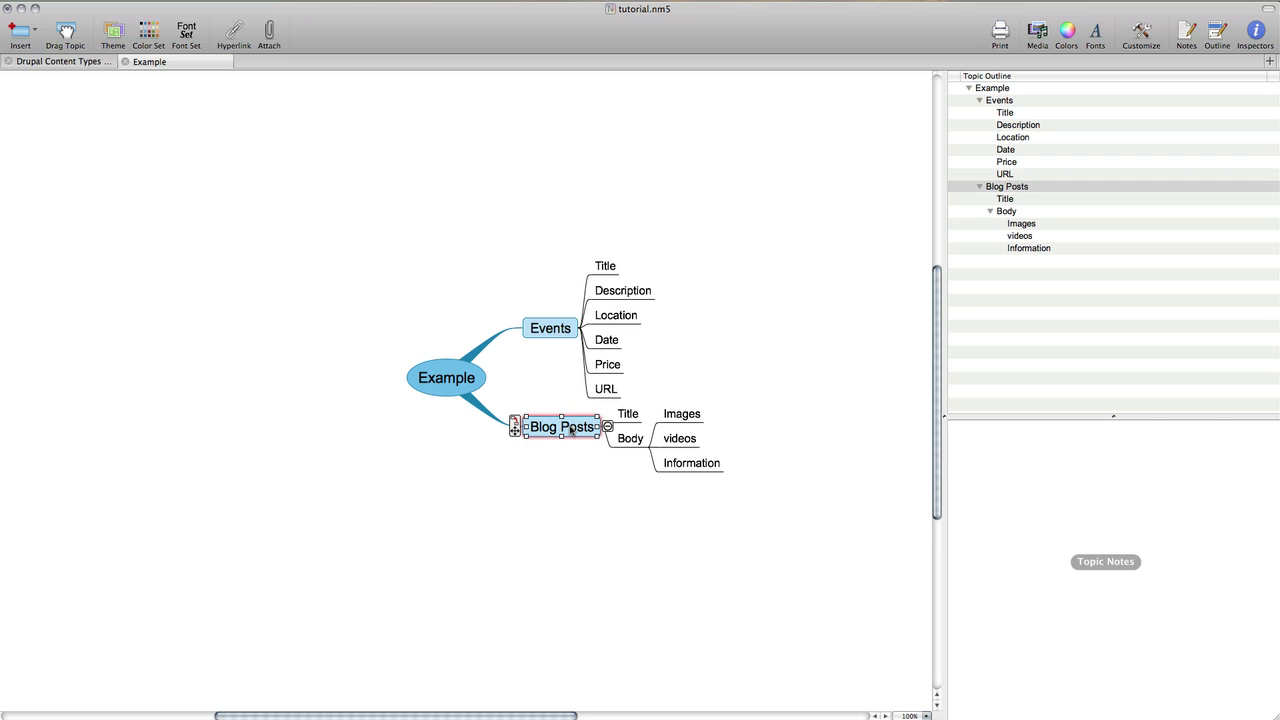
key(Return)
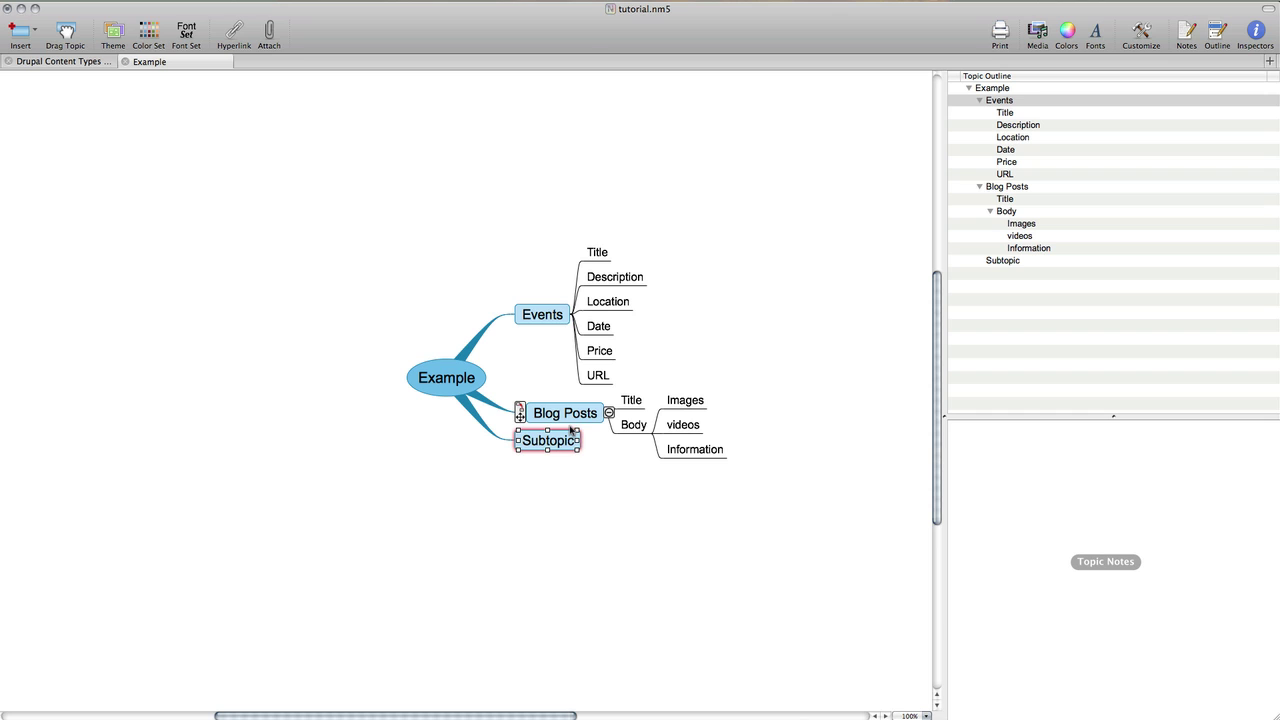
text(My thoughts)
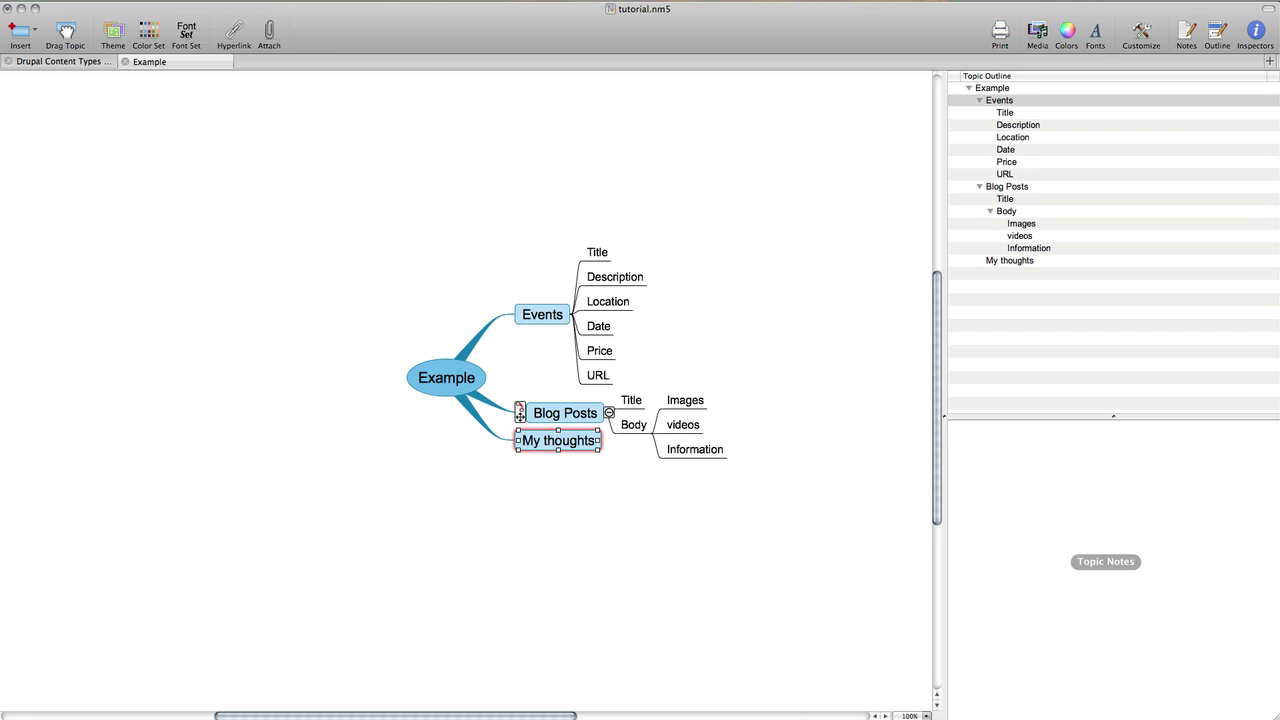
key(Return)
text(My wishes)
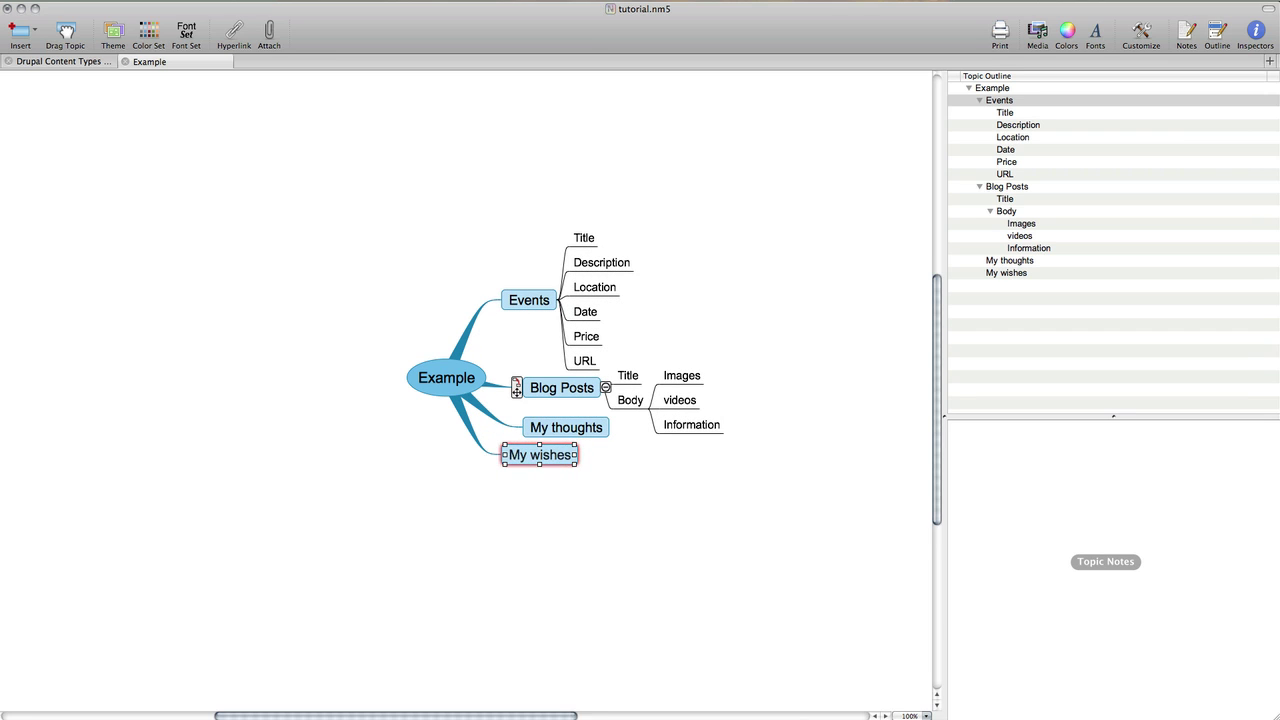
key(Return)
text(Things)
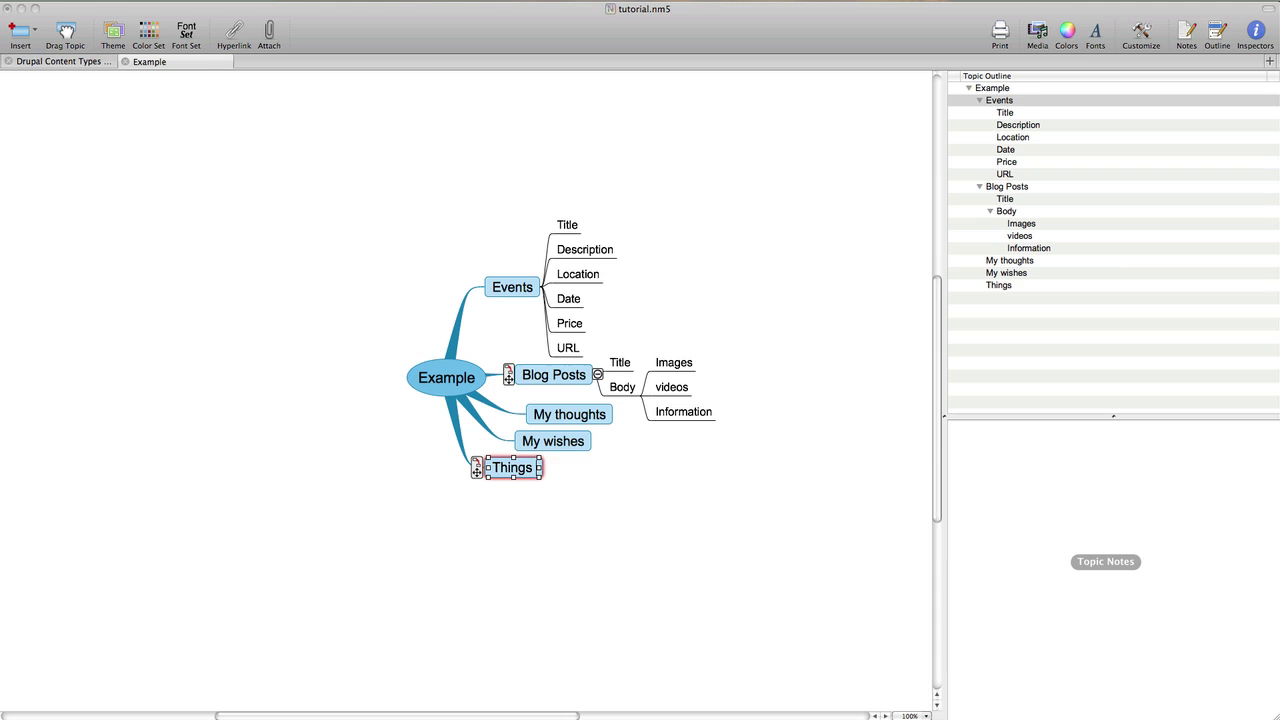
text( I ate last friday)
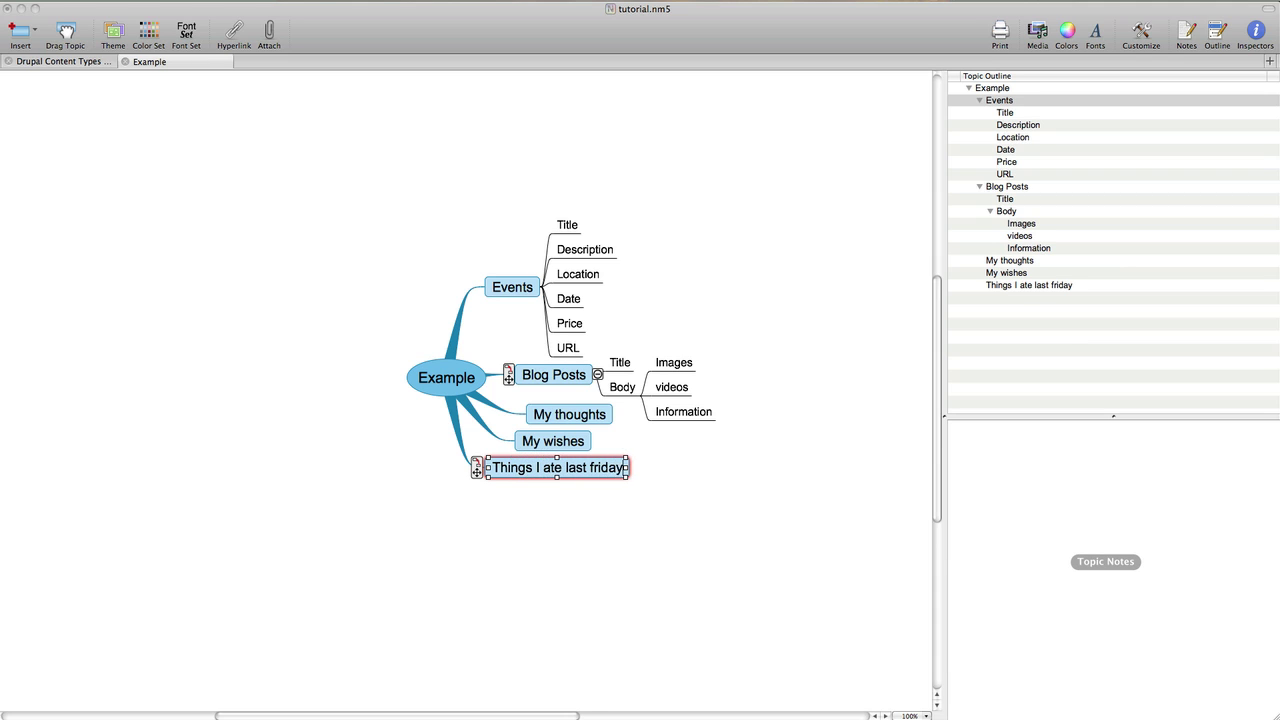
- Add main topics Pets, Products, TV shows and Cools things, then deselect
key(Return)
text(Pets)
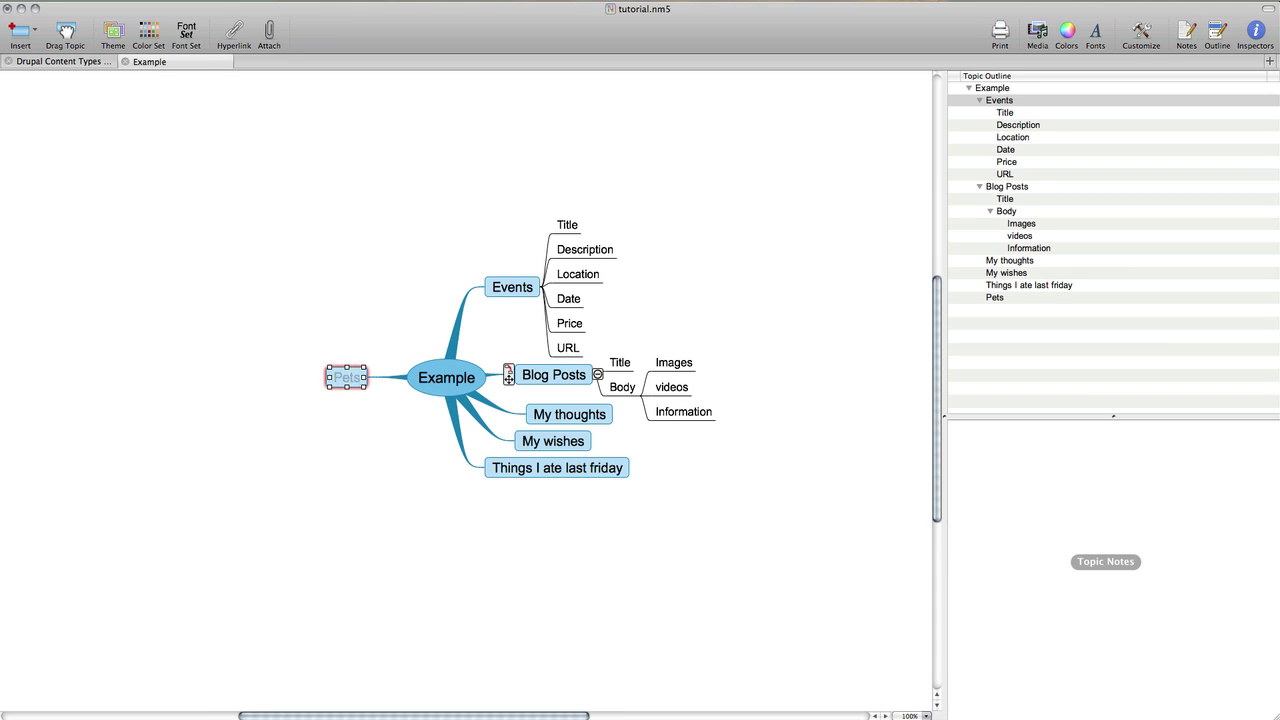
key(Return)
text(Products)
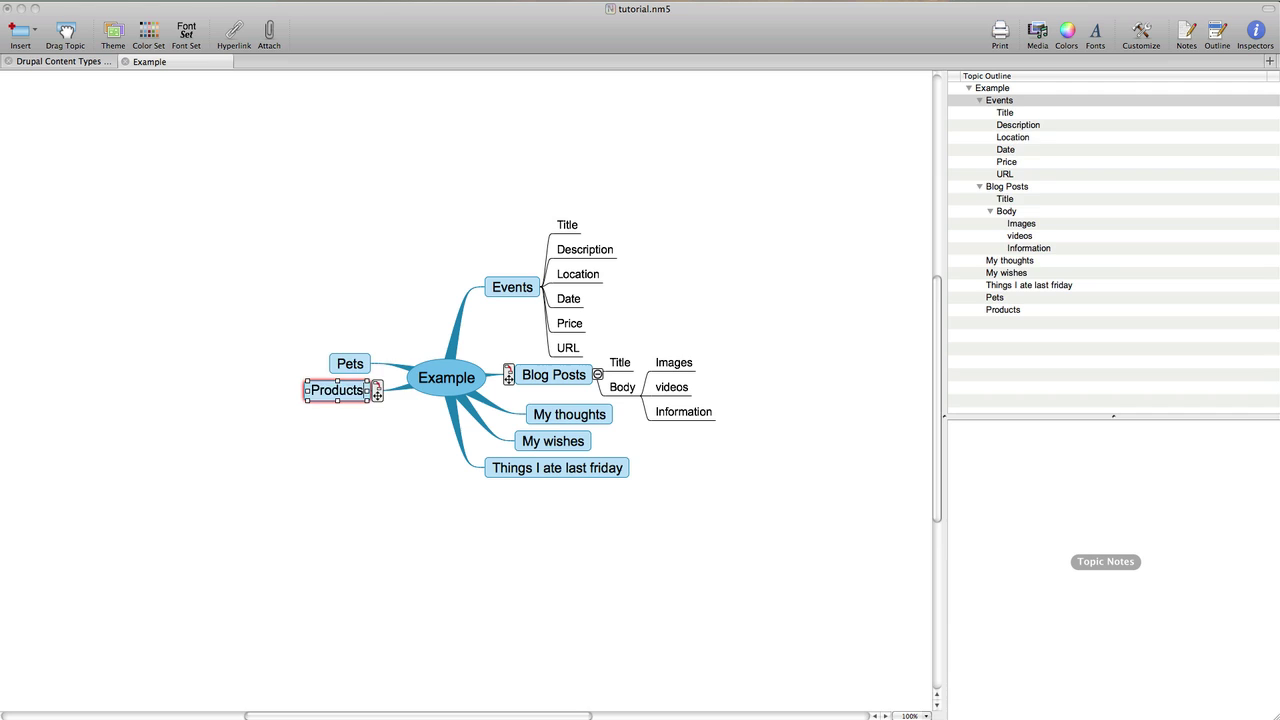
key(Return)
text(Tv)
key(BackSpace)
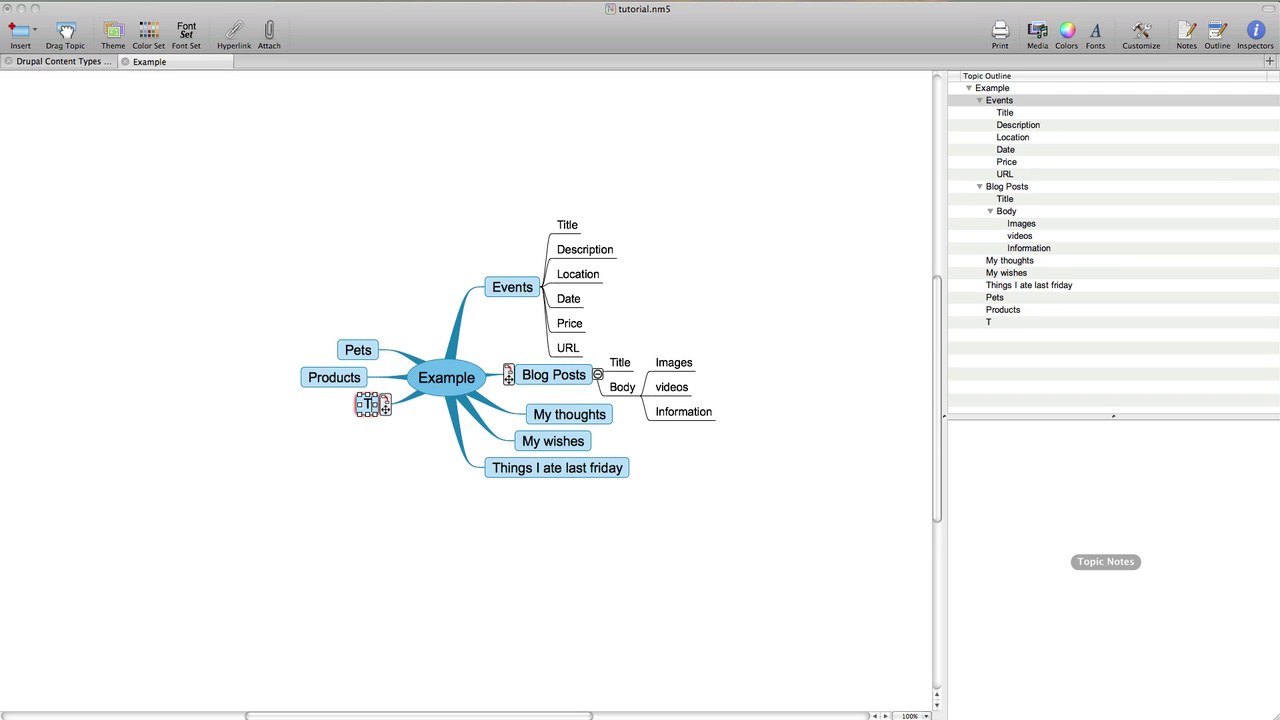
text(V shows)
key(Return)
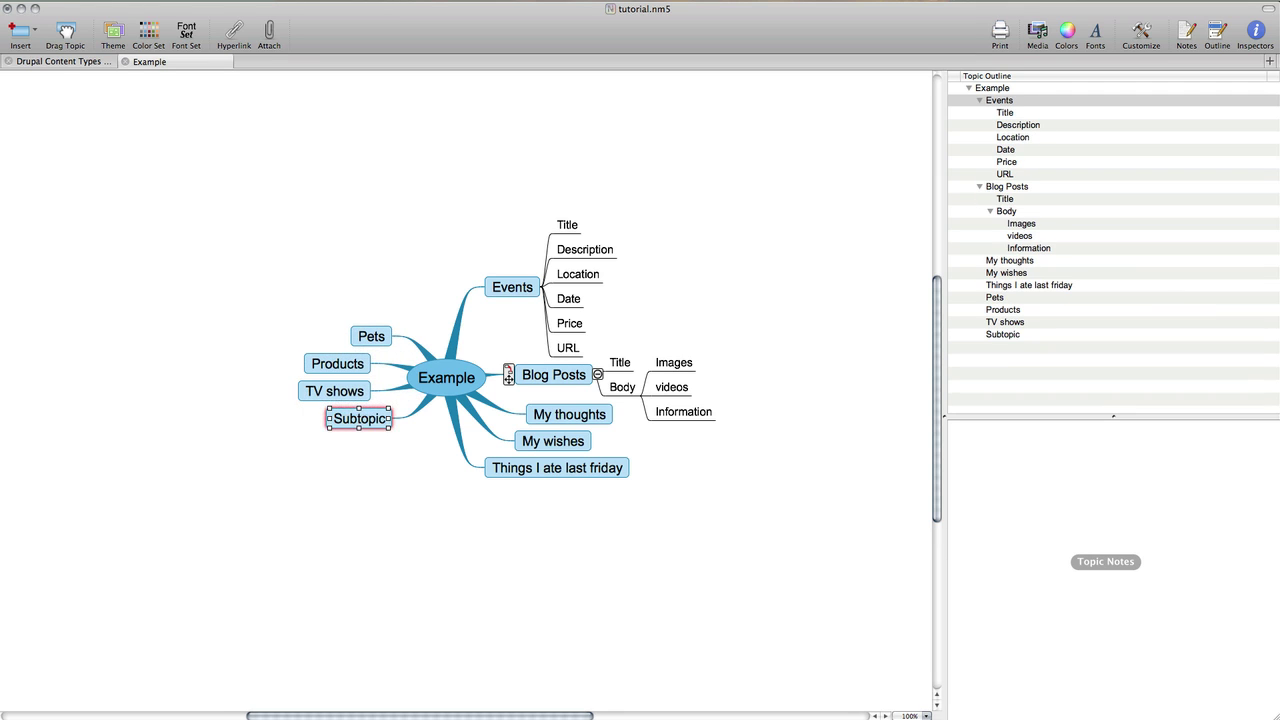
text(Cools things)
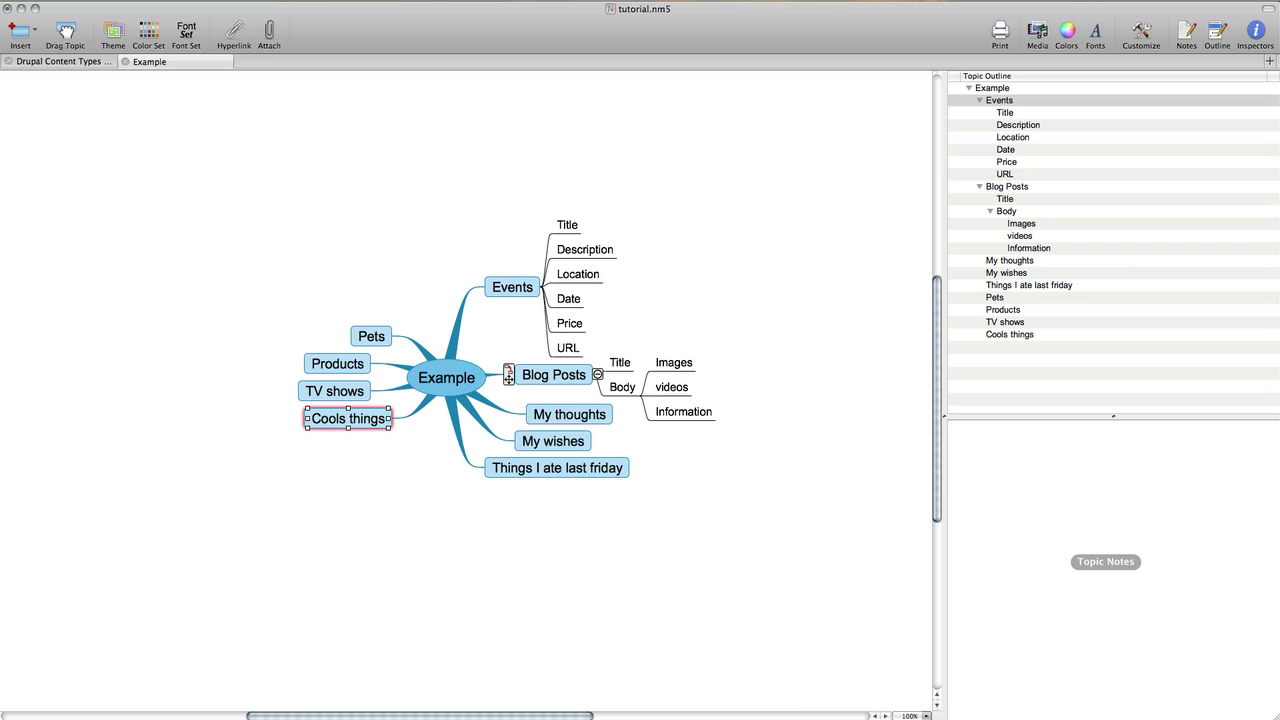
click(466, 562)
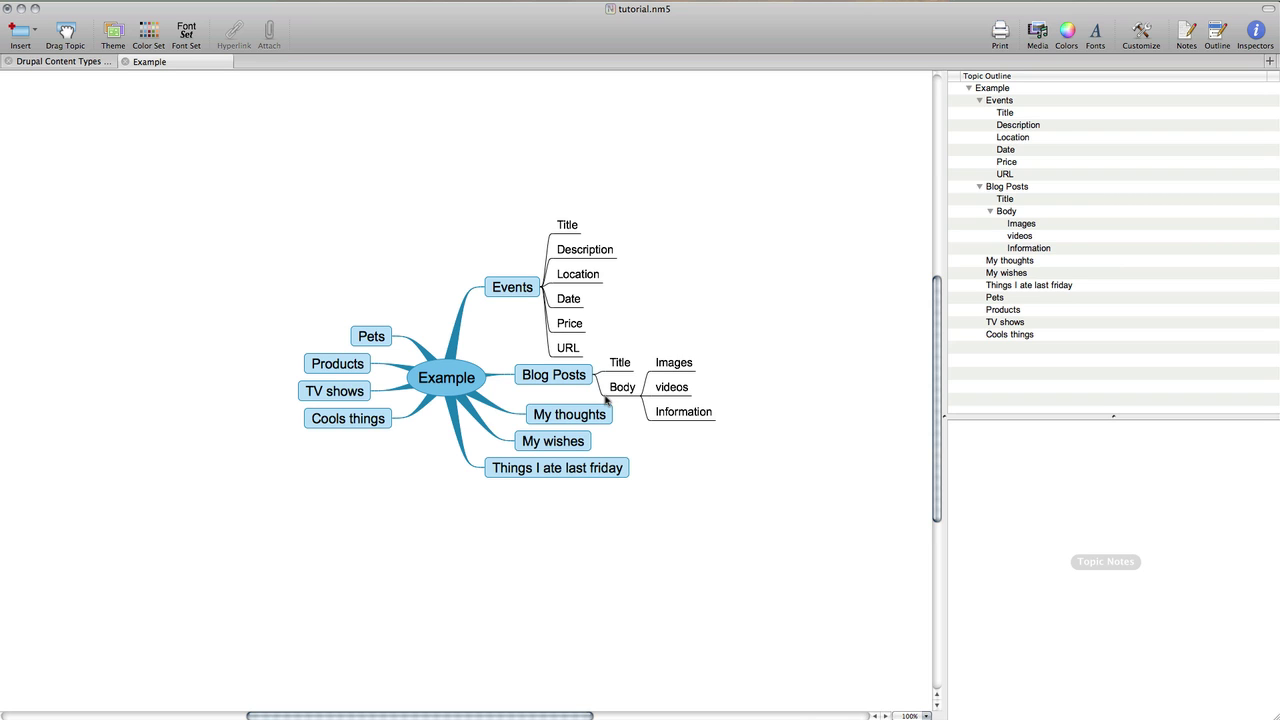
- Check the Drupal Content Types Tutorial map, then rename Things I ate last friday to Food in Example
click(72, 63)
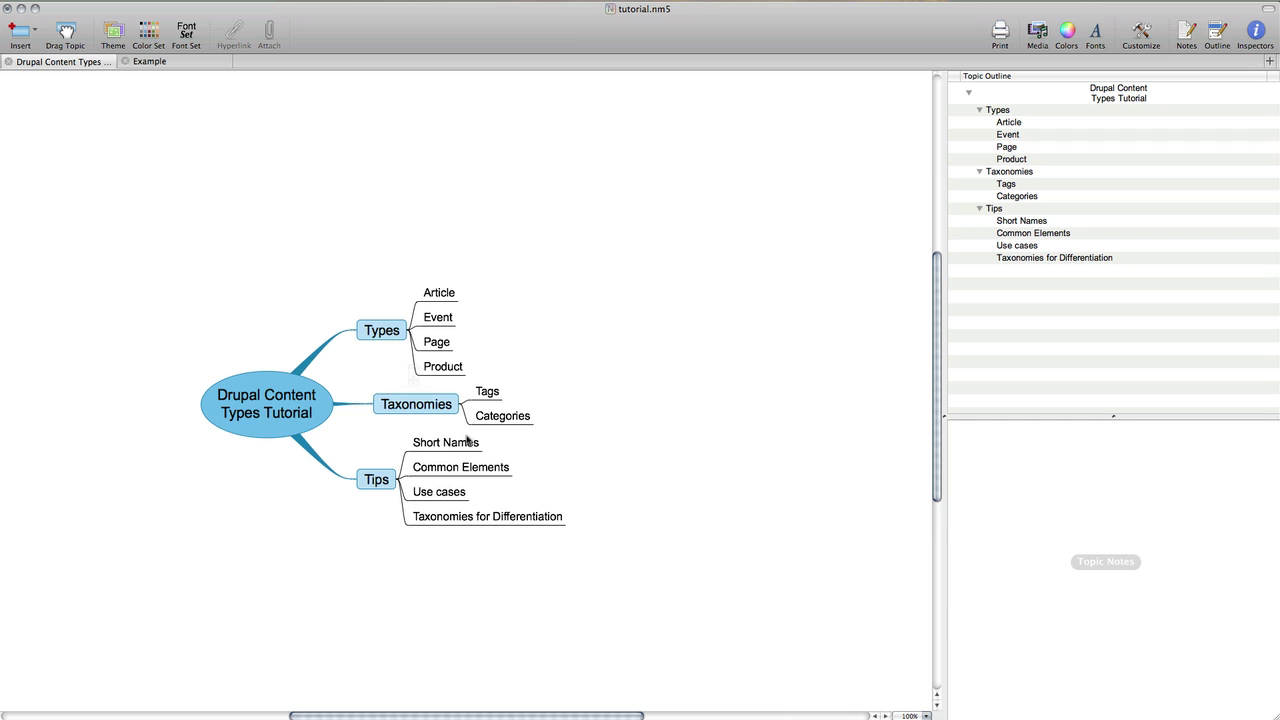
mouse_move(436, 443)
click(206, 62)
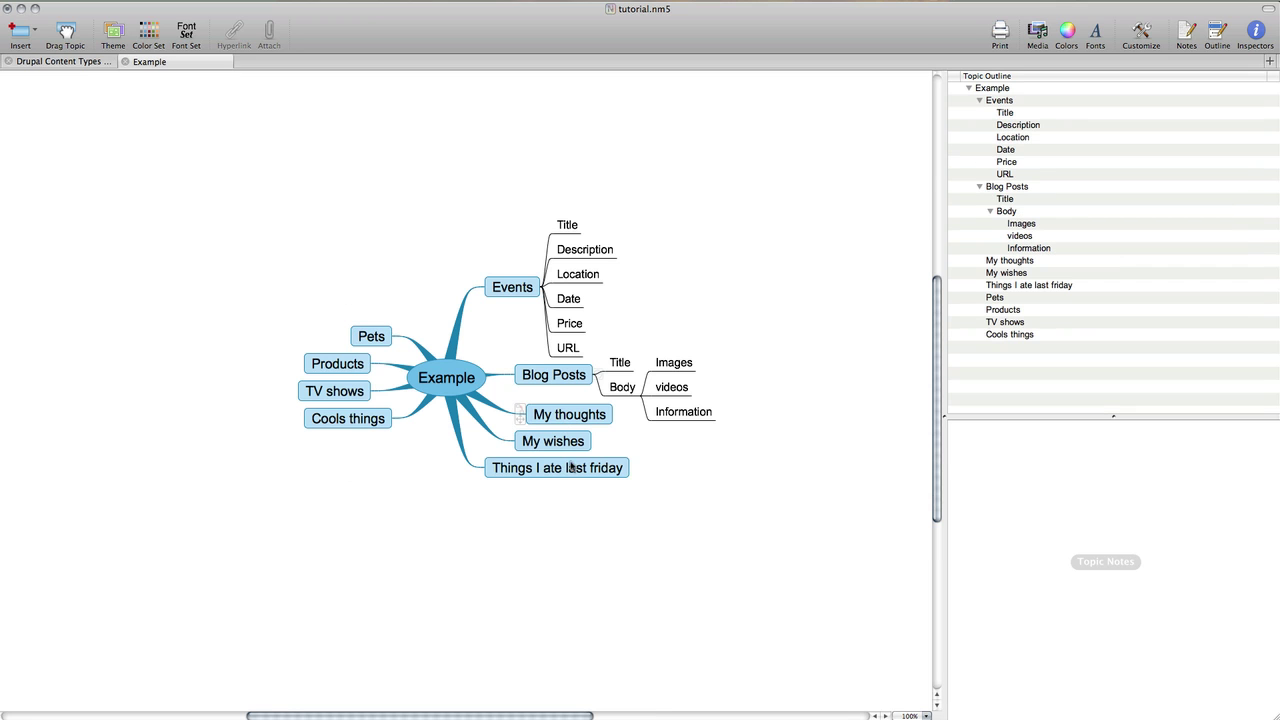
double_click(566, 468)
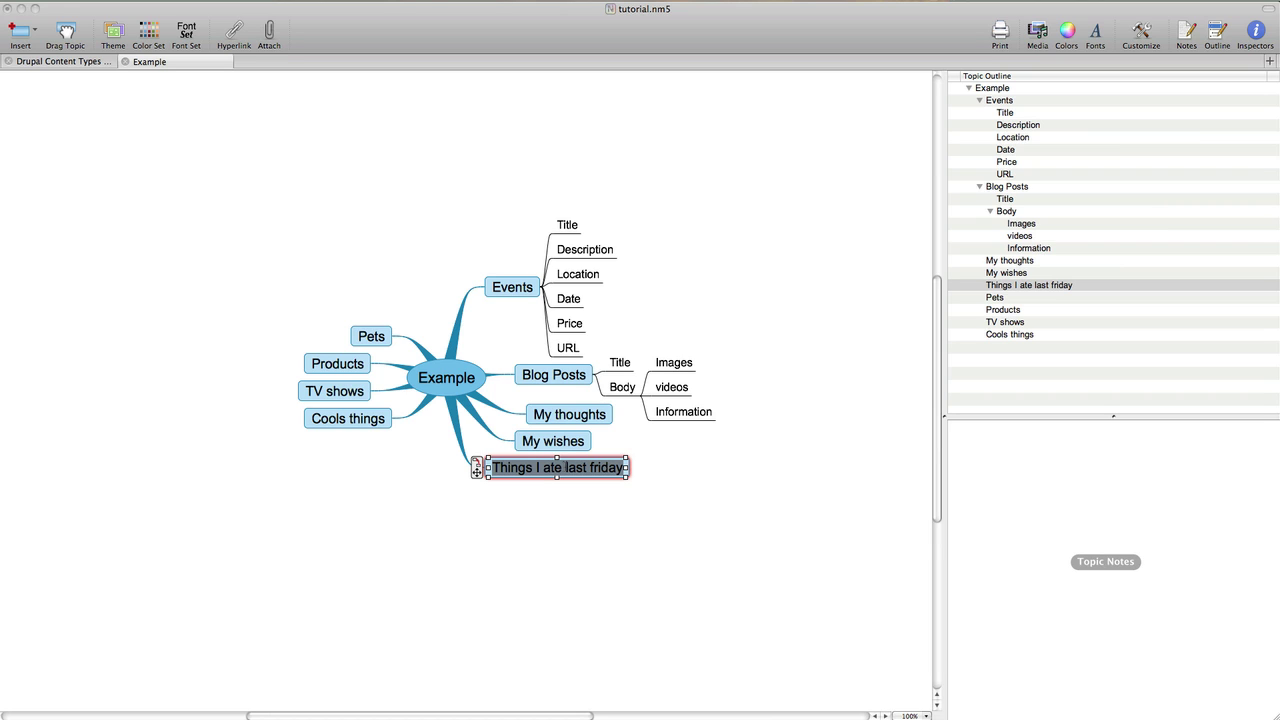
text(Food)
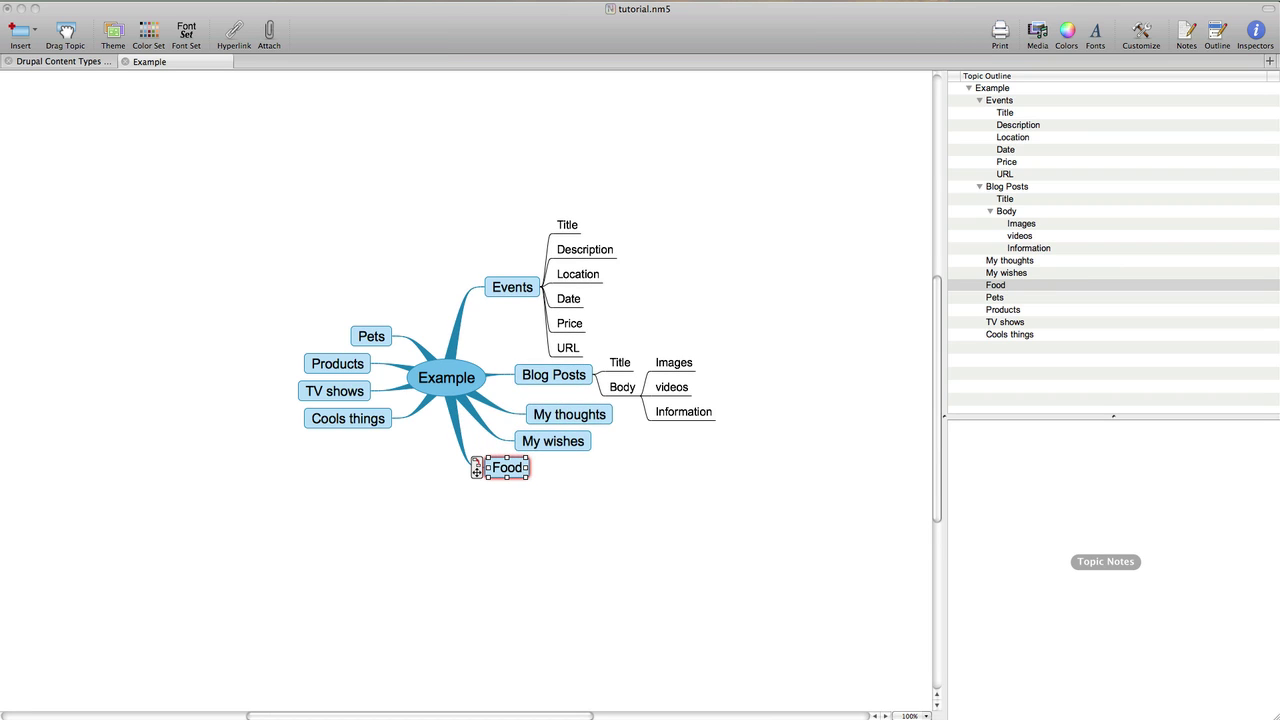
click(566, 521)
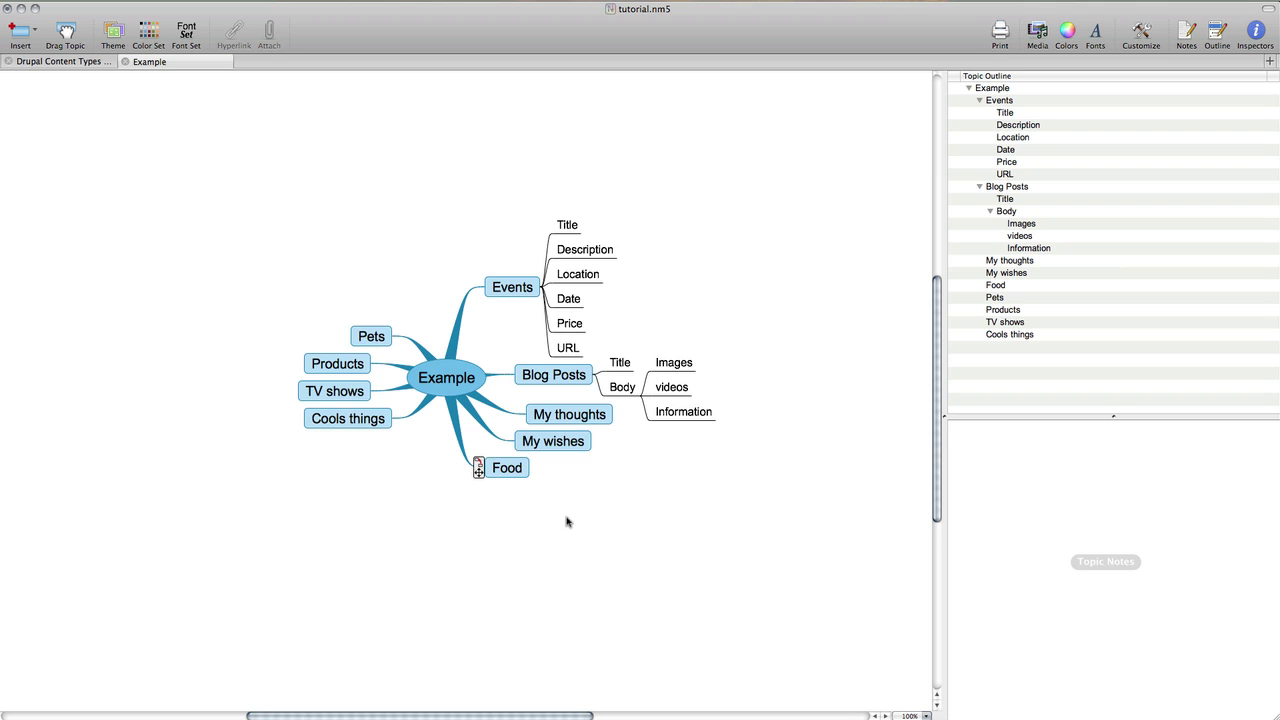
- Delete the My thoughts topic and rename My wishes to Ideas
click(572, 412)
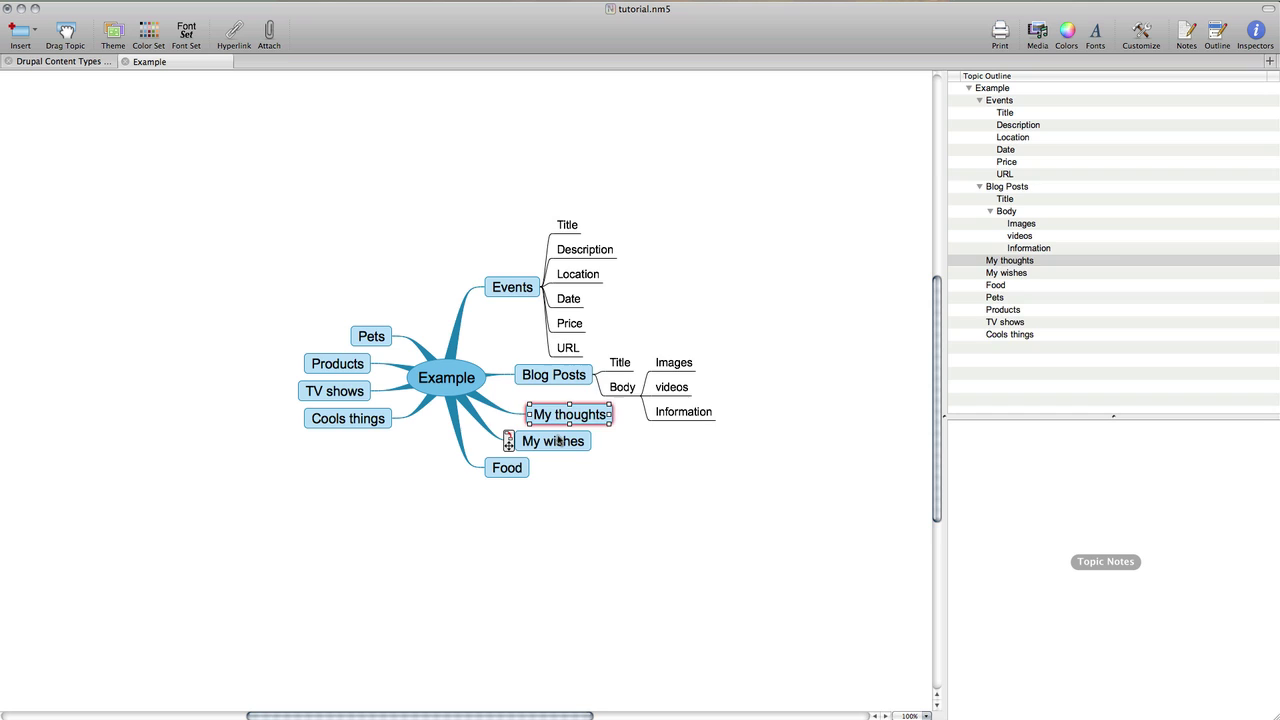
key(BackSpace)
double_click(562, 430)
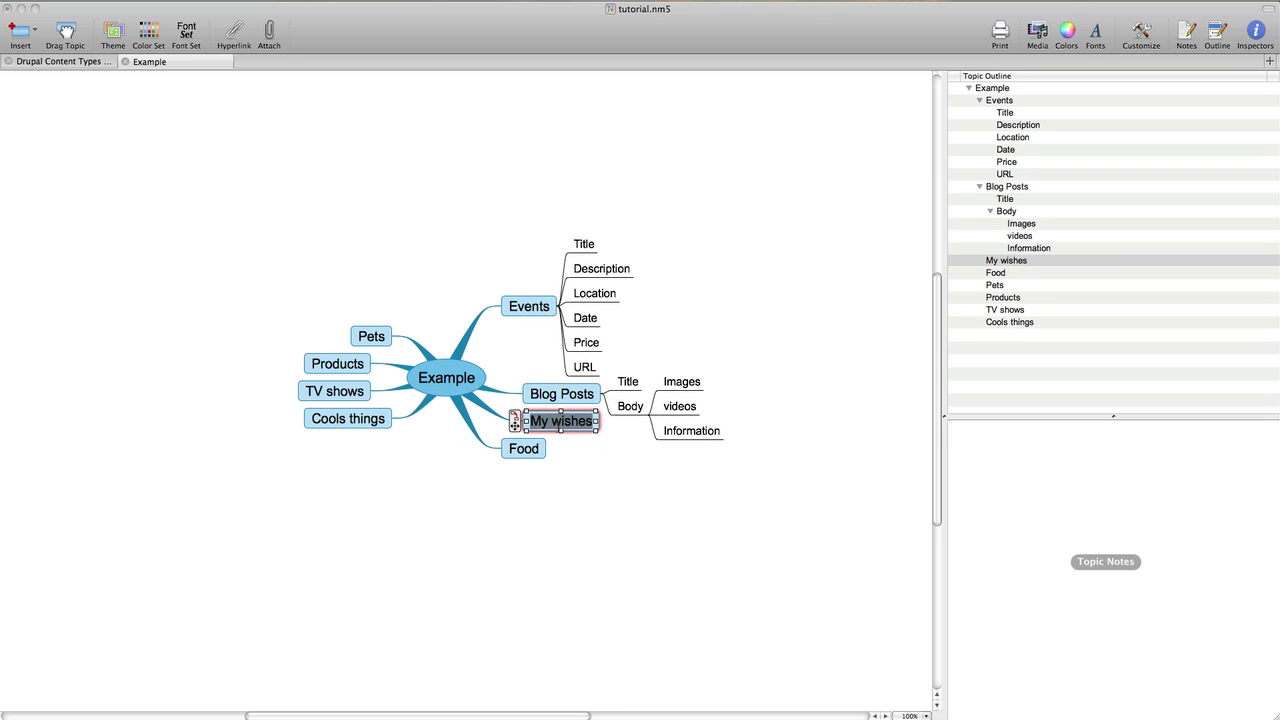
text(Ideas)
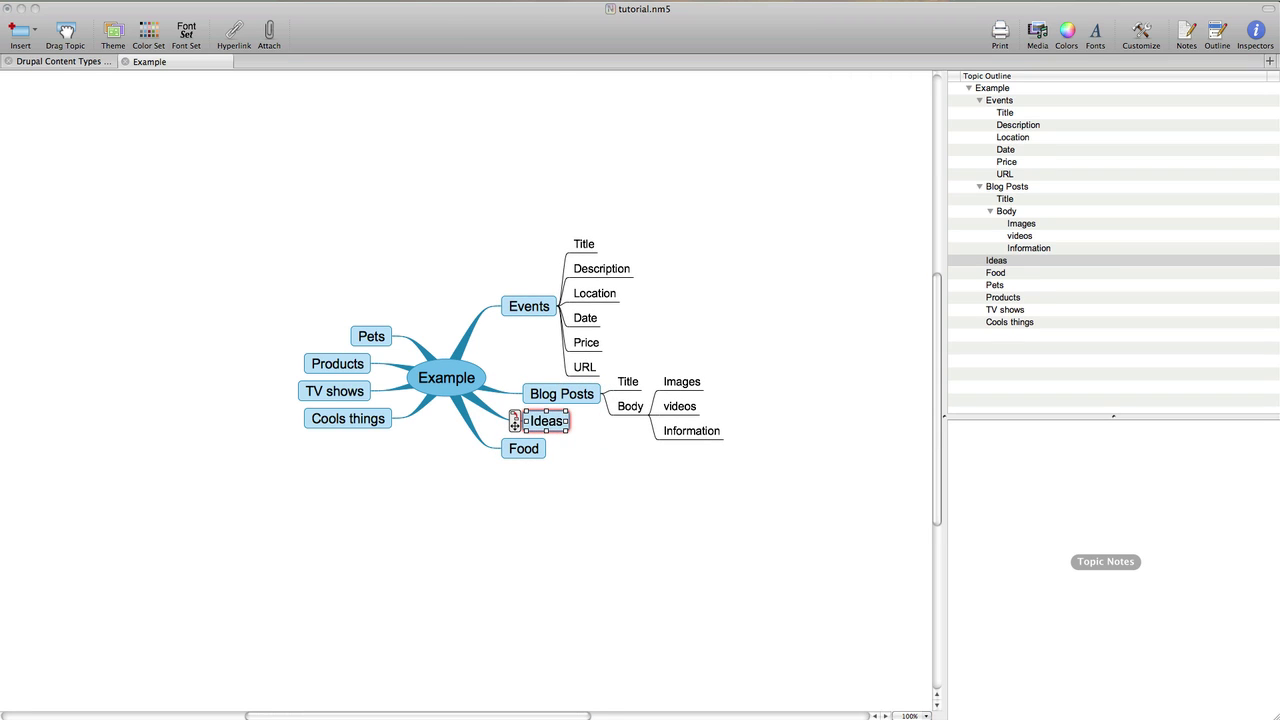
click(607, 570)
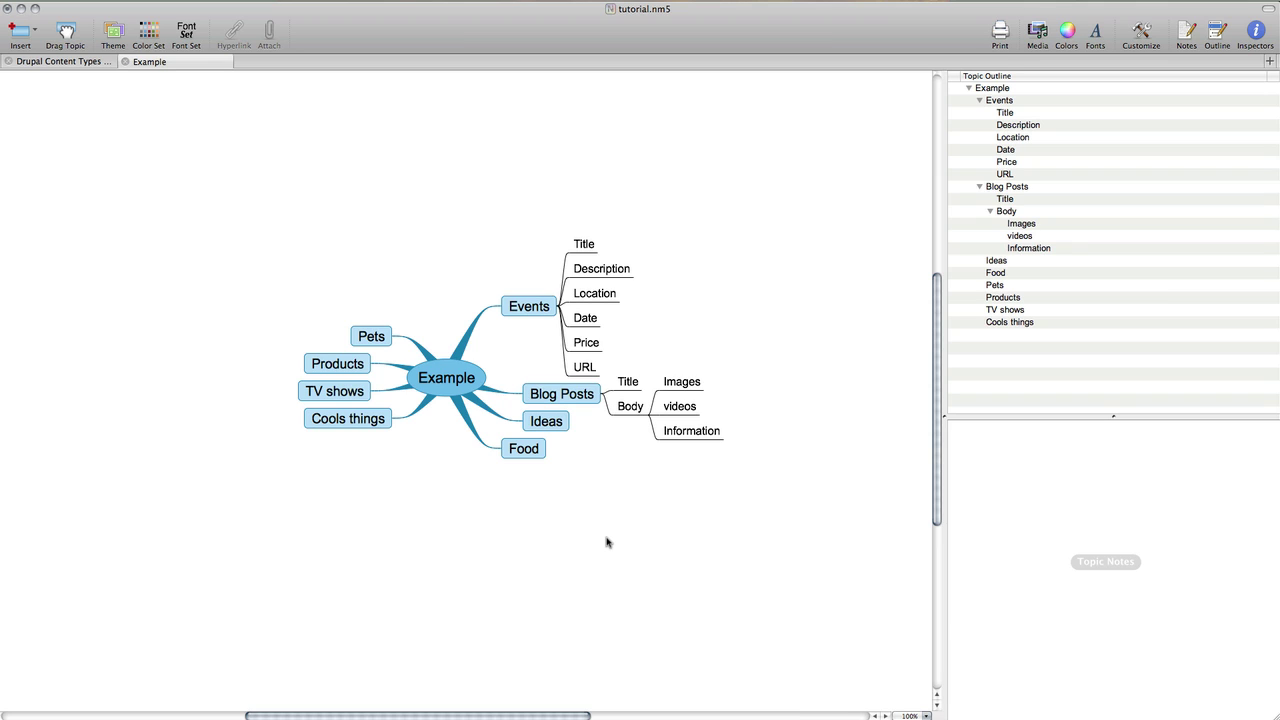
- Rename Cools things to Shares and TV shows to TV
double_click(396, 420)
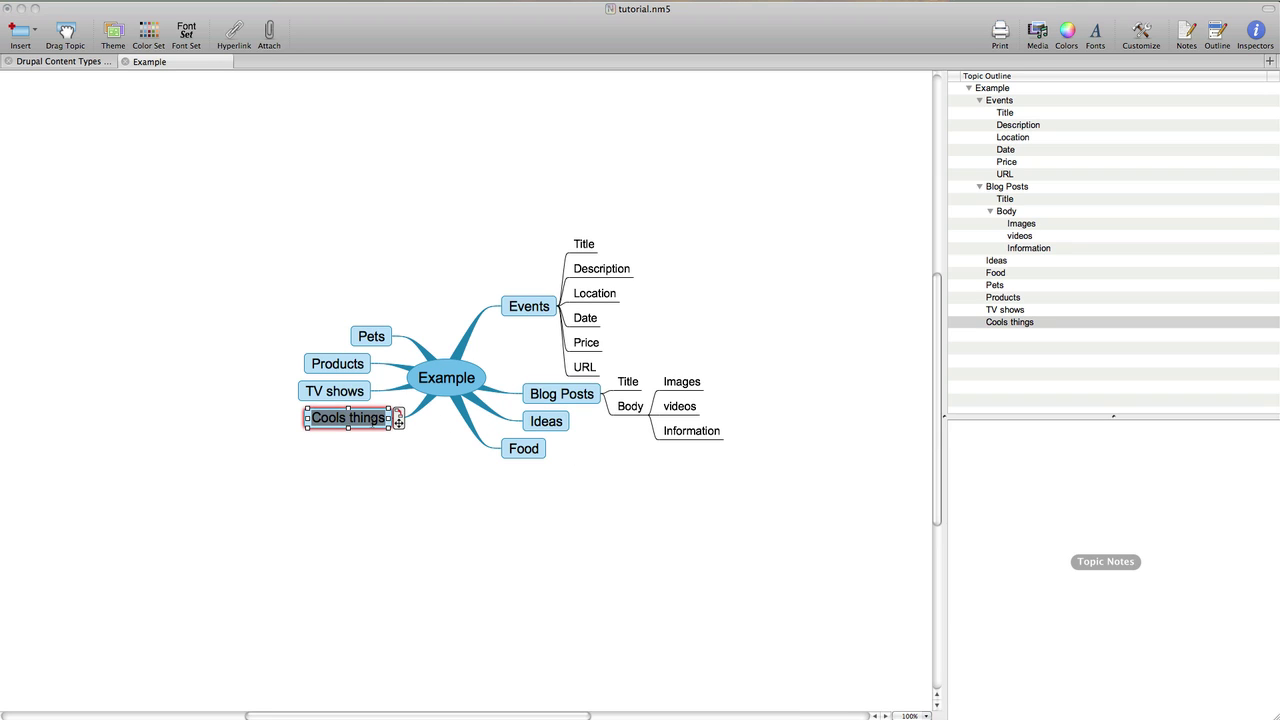
text(Share)
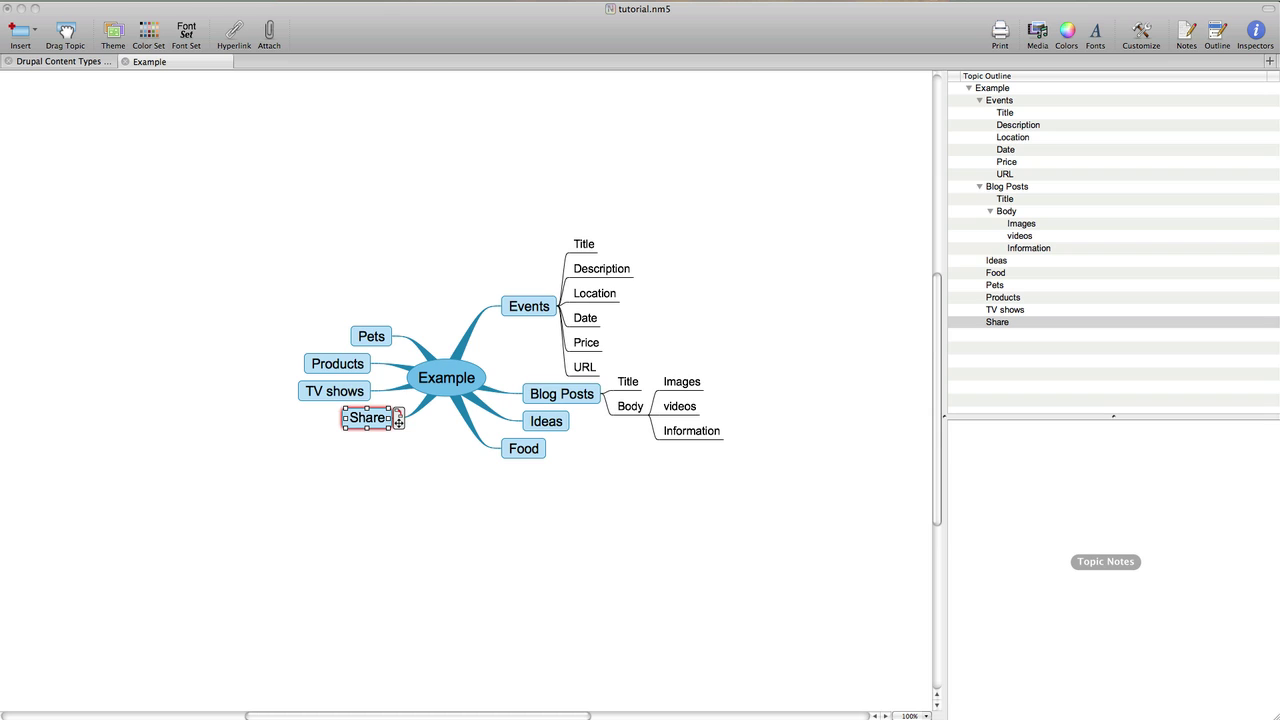
text(s)
double_click(341, 393)
text(TV)
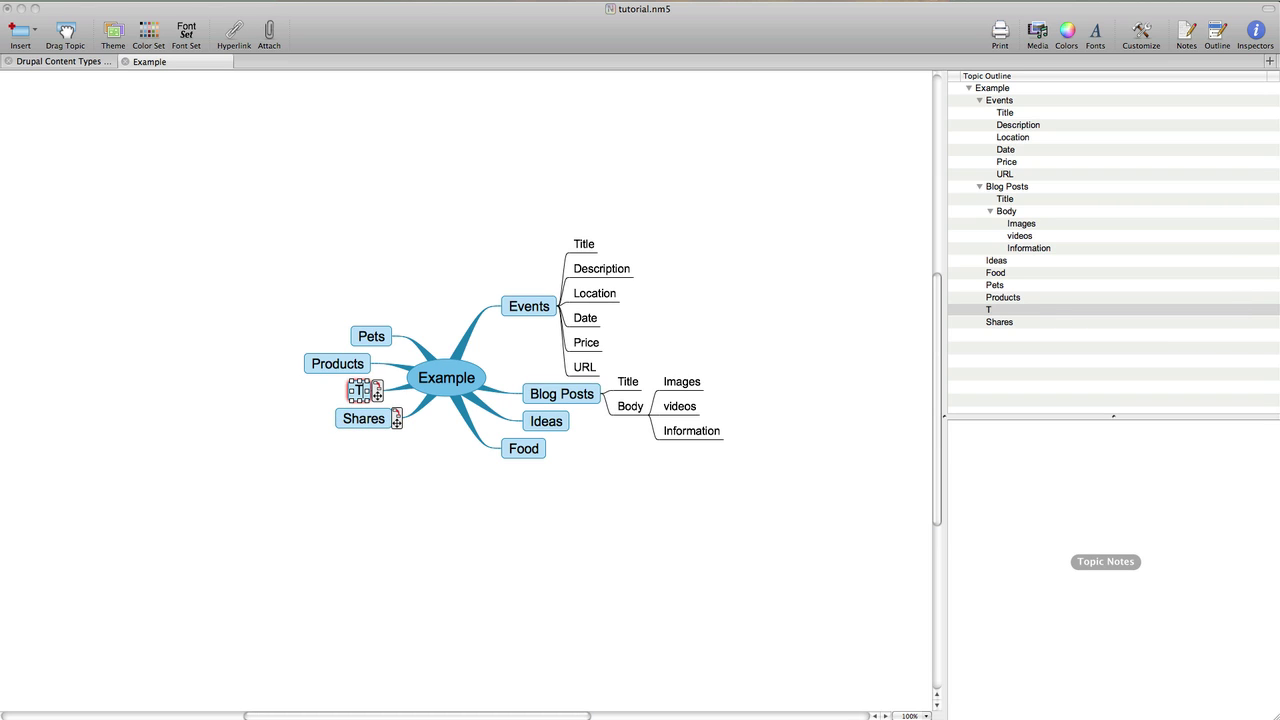
click(339, 486)
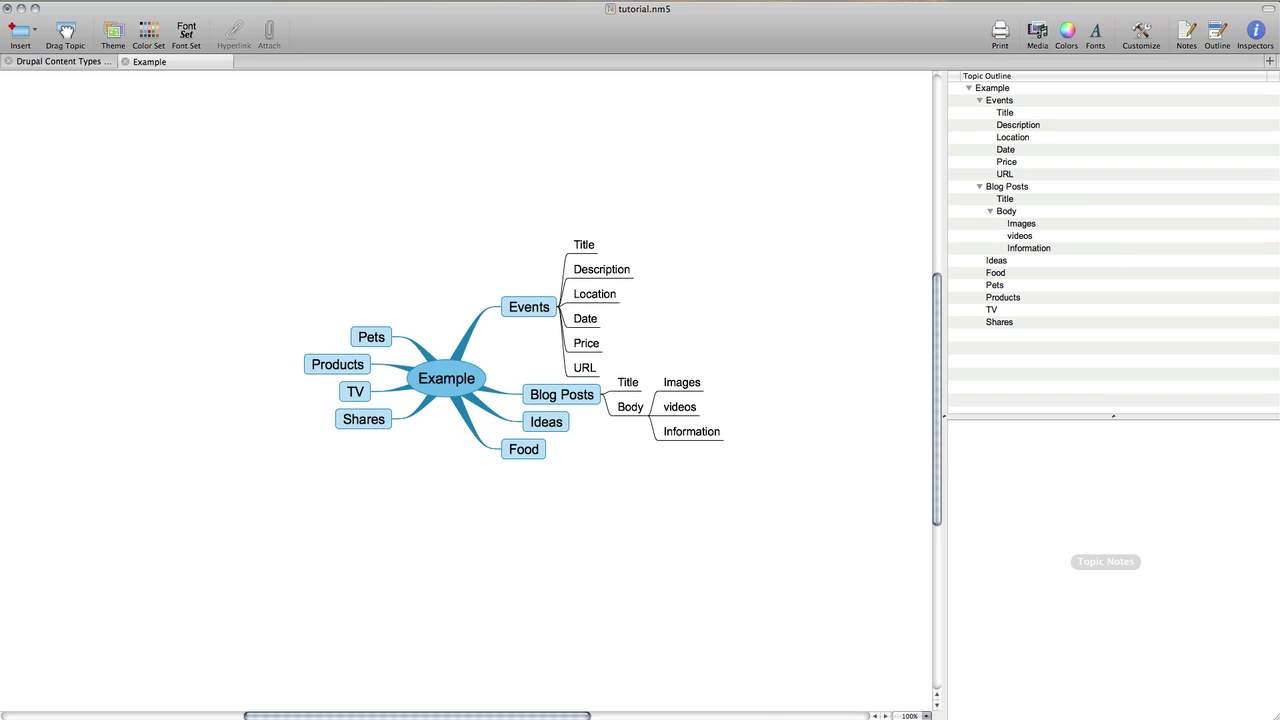
- Zoom the map to 150% and delete the Pets topic
key(super+plus)
click(362, 428)
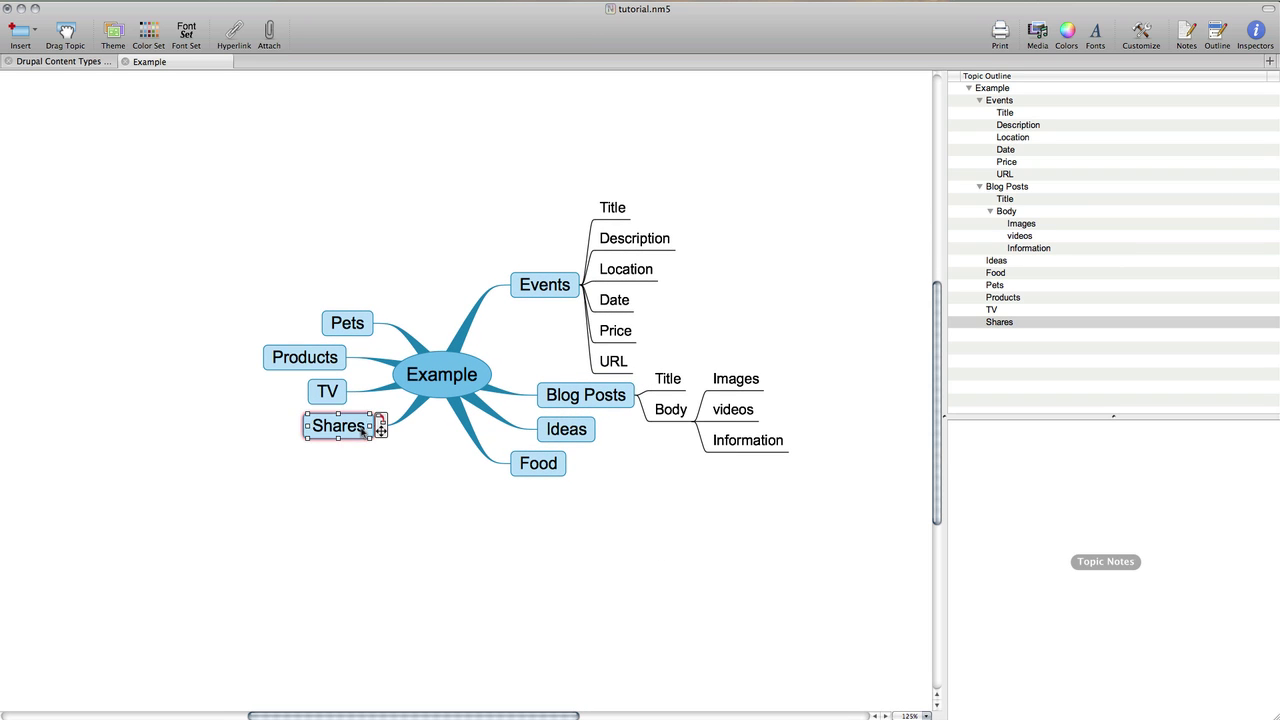
click(345, 398)
click(335, 346)
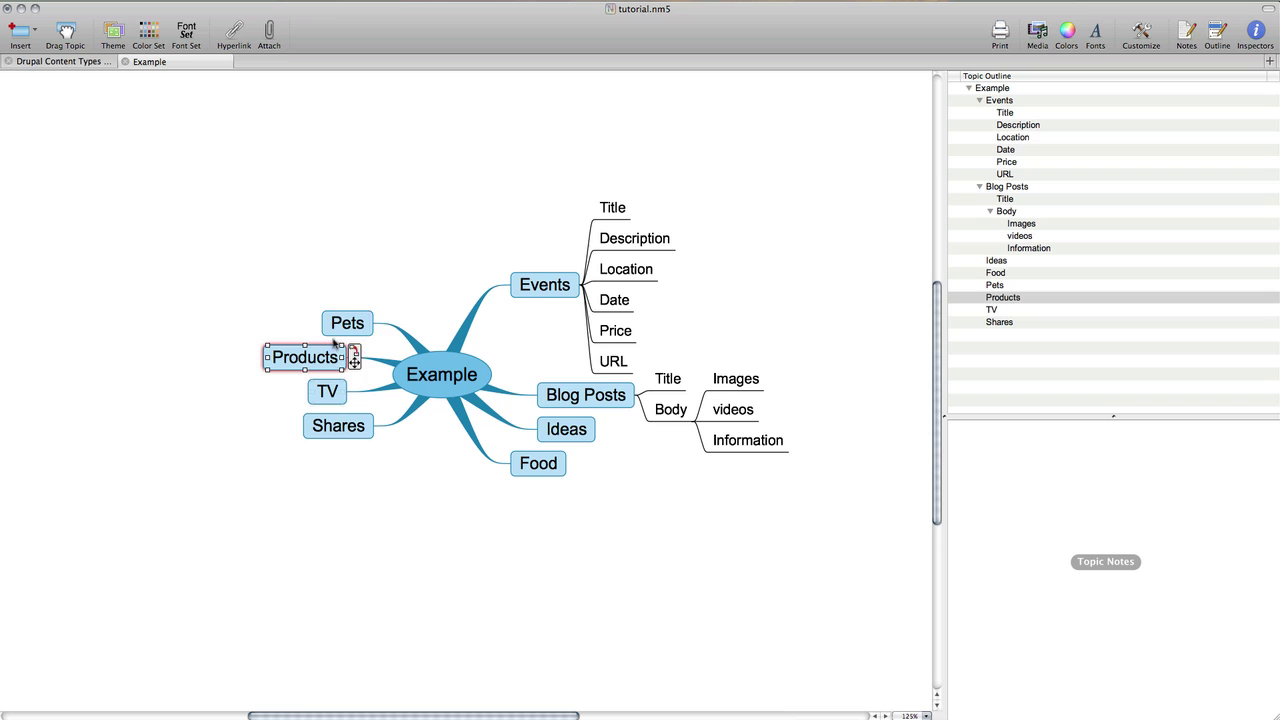
click(350, 323)
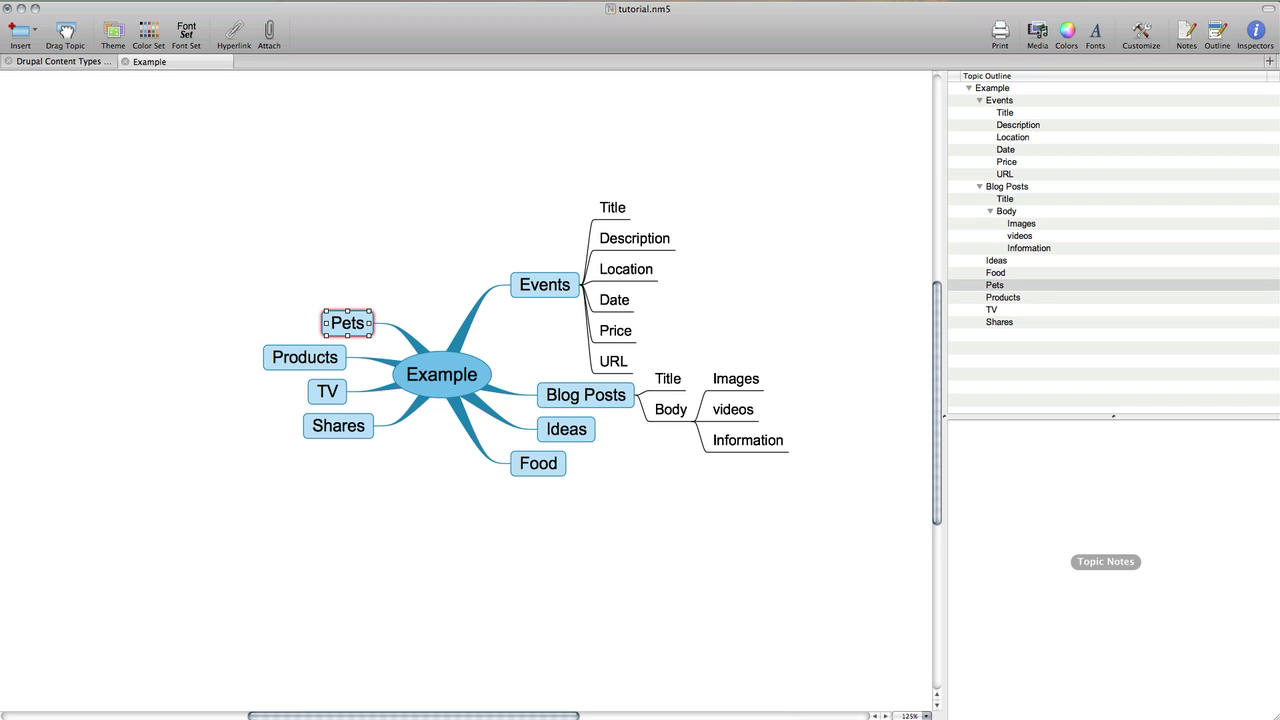
key(super+plus)
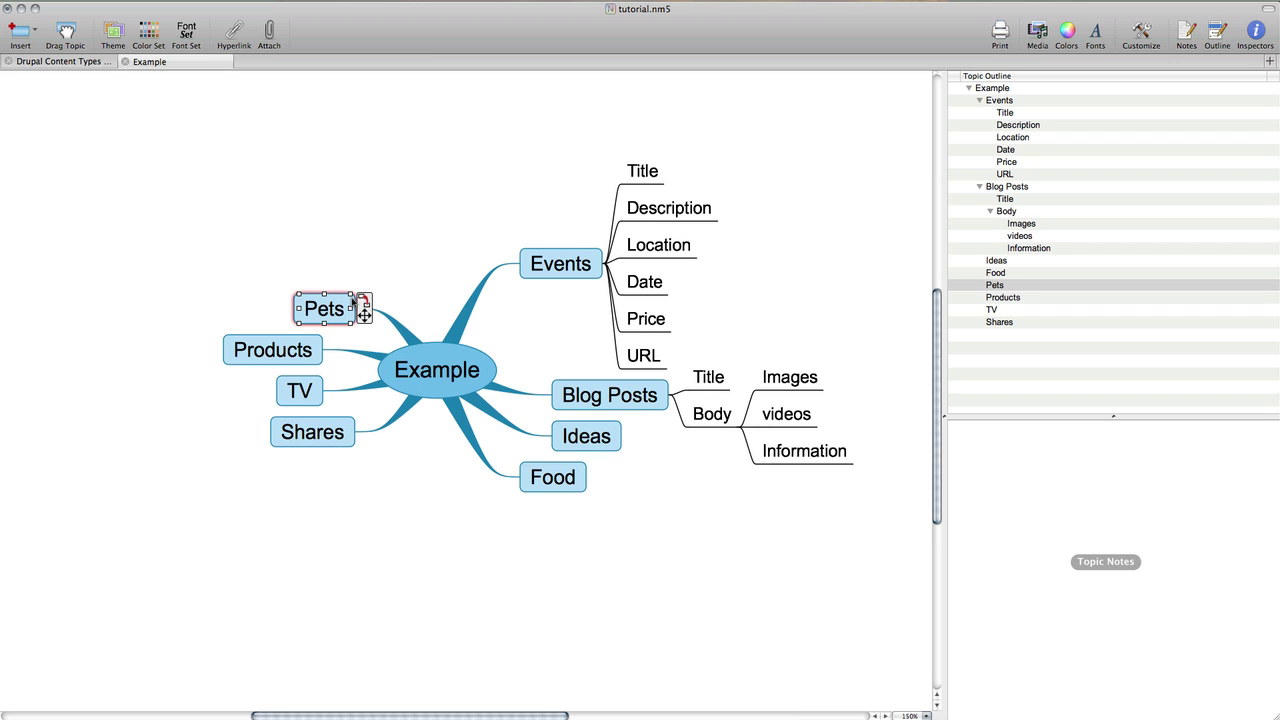
click(366, 449)
click(338, 314)
key(Delete)
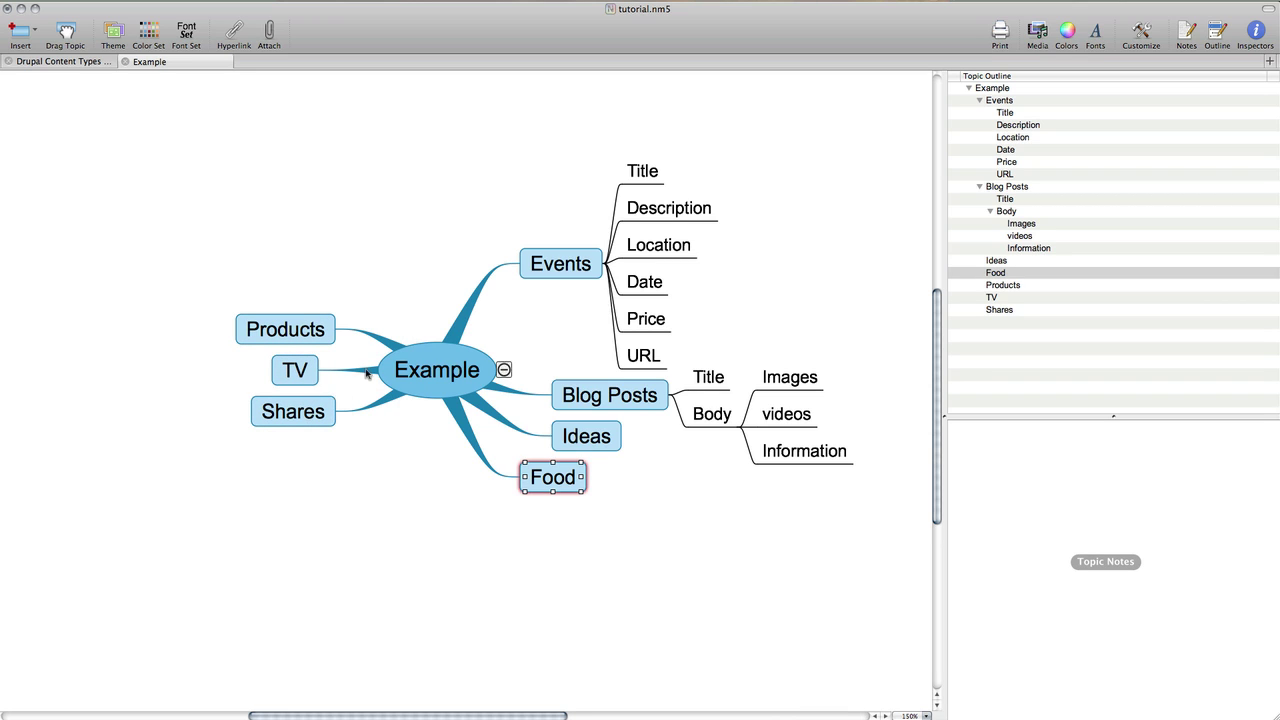
- Delete the TV and Food topics
click(297, 370)
key(Delete)
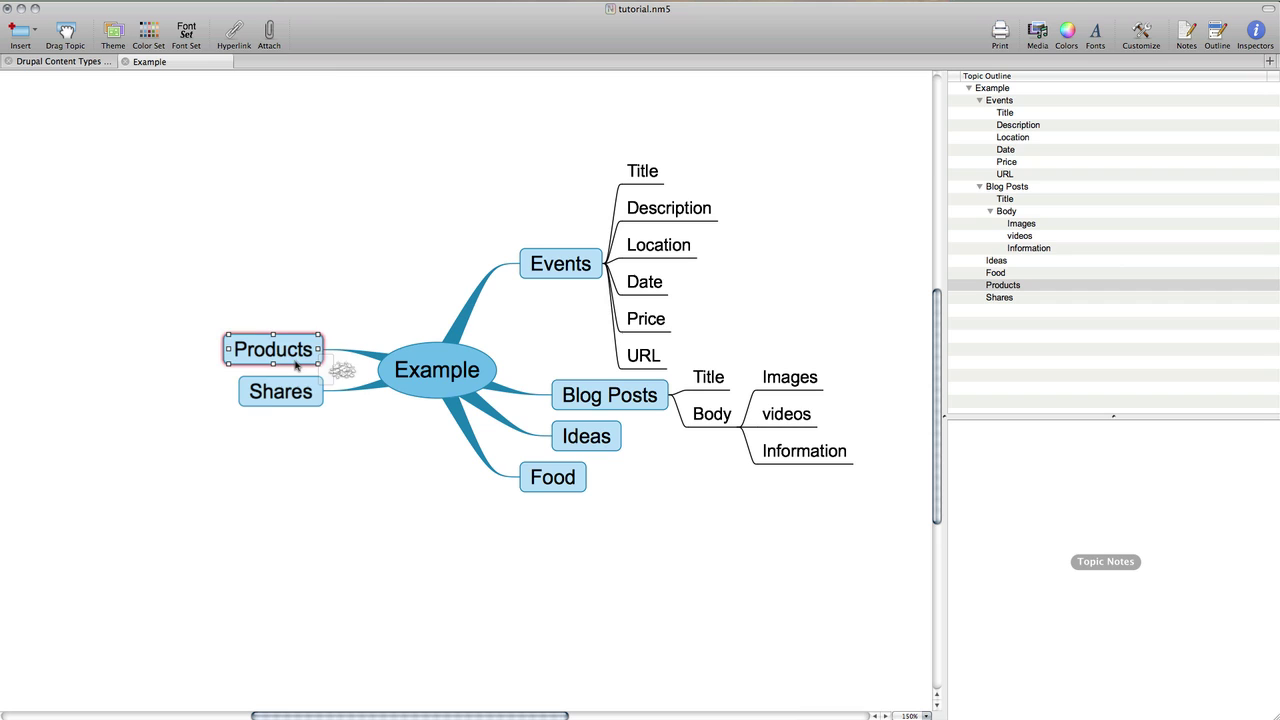
click(323, 409)
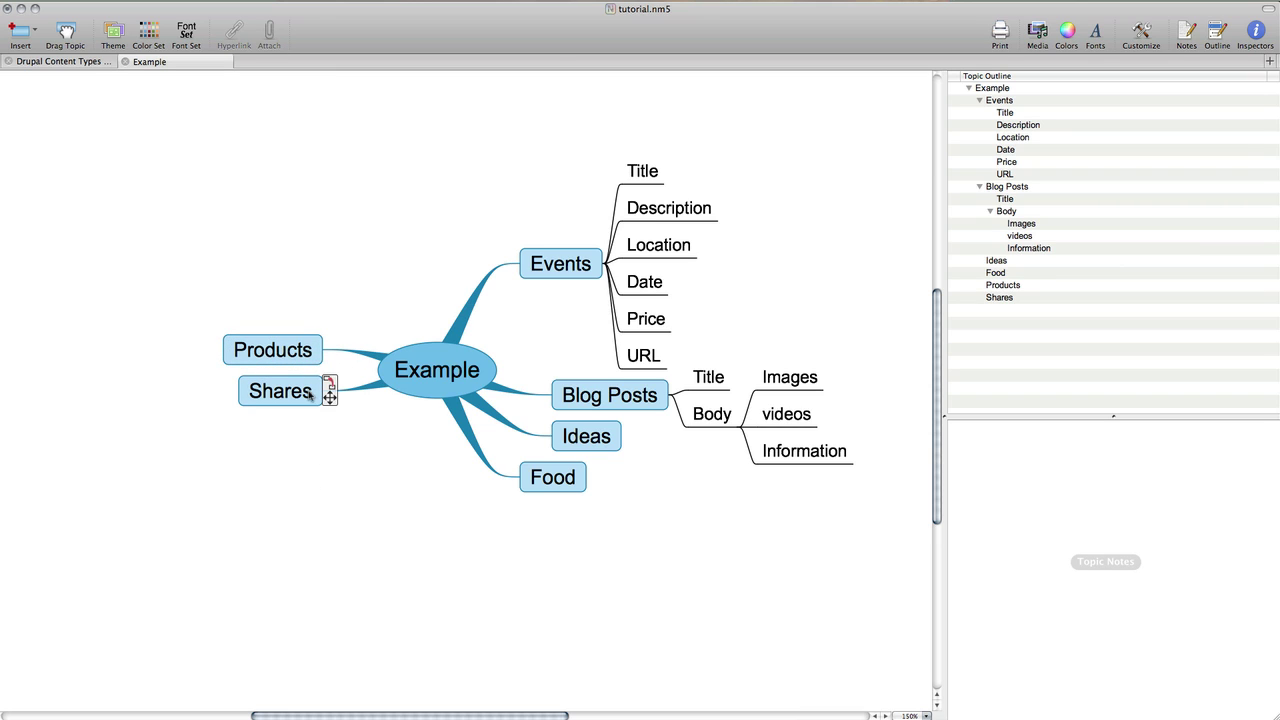
click(318, 393)
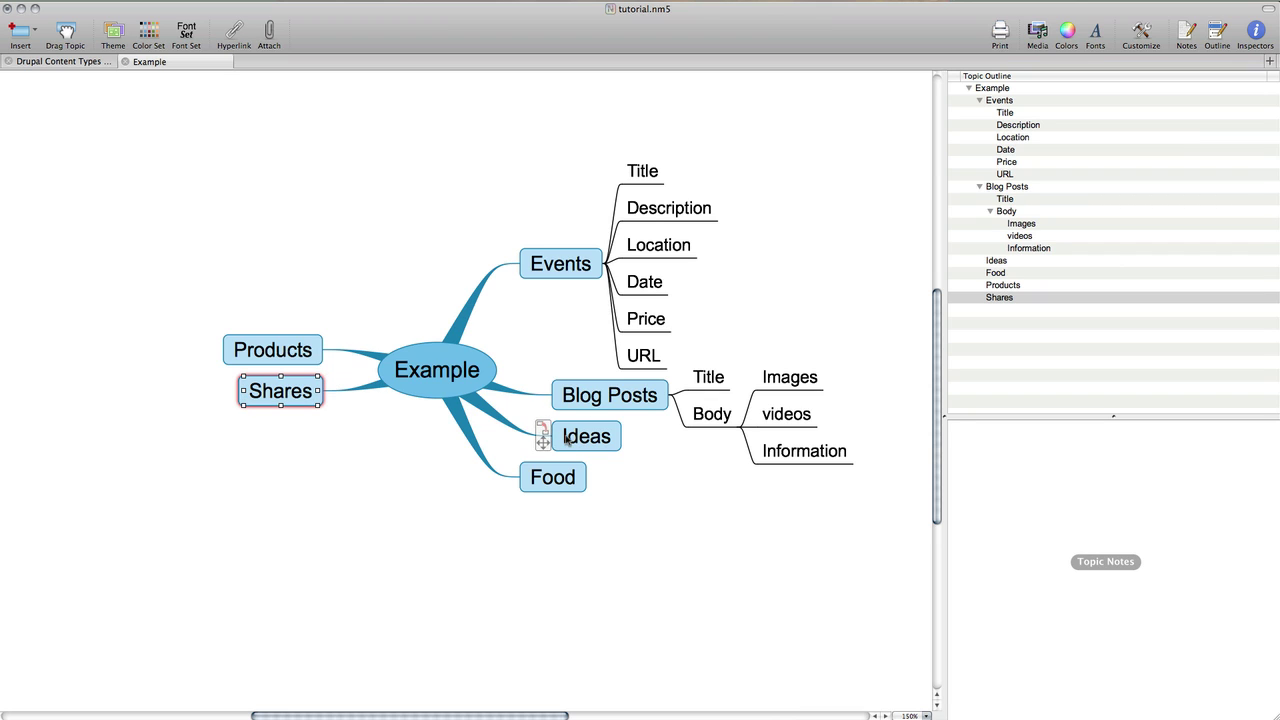
click(547, 477)
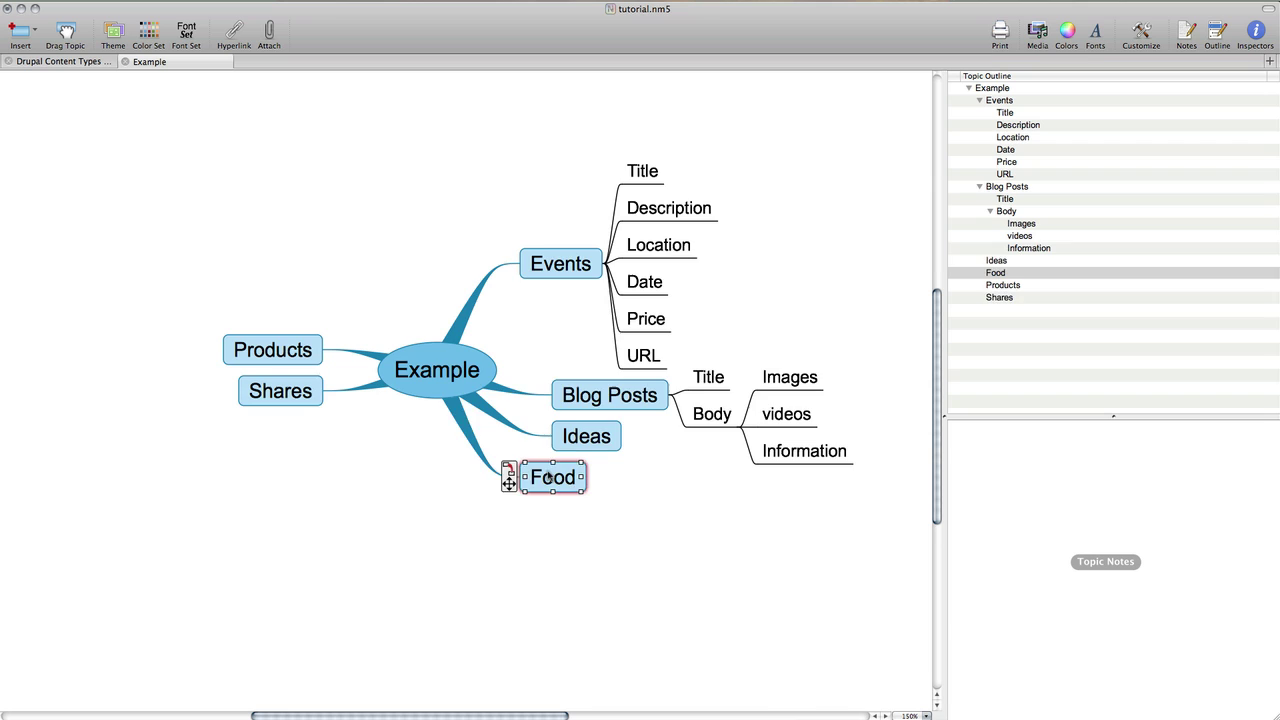
key(Delete)
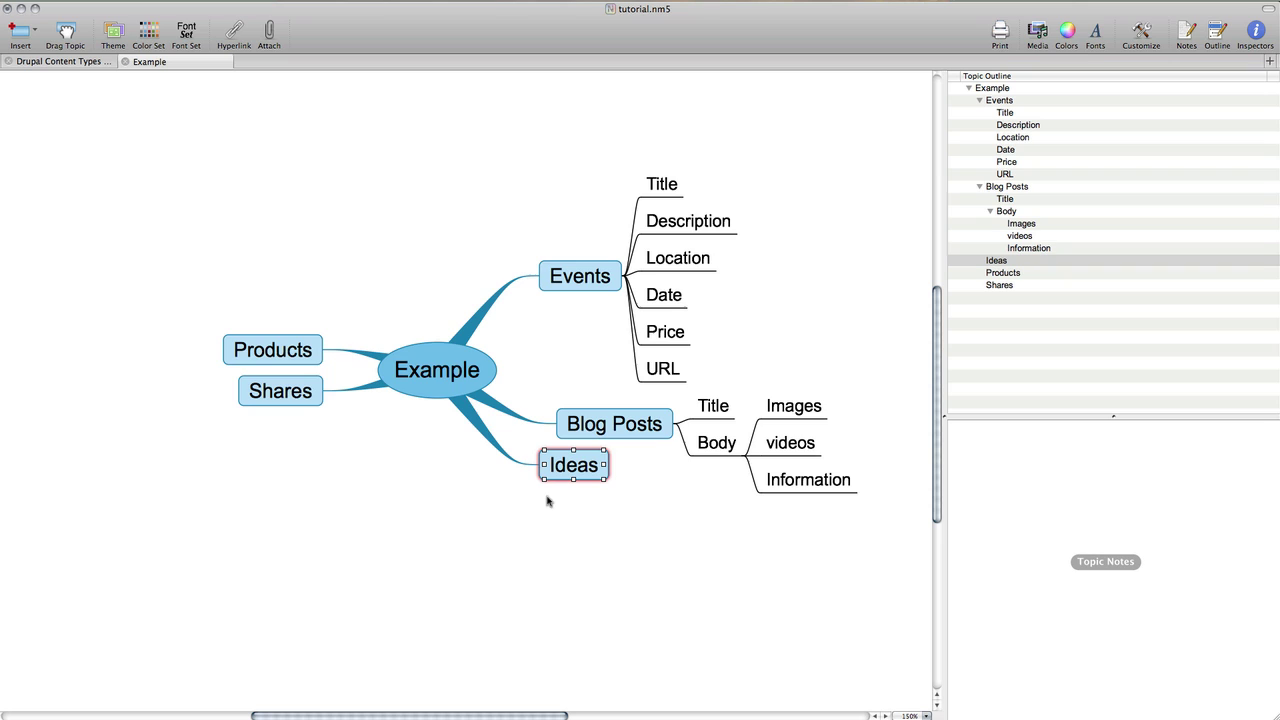
click(547, 501)
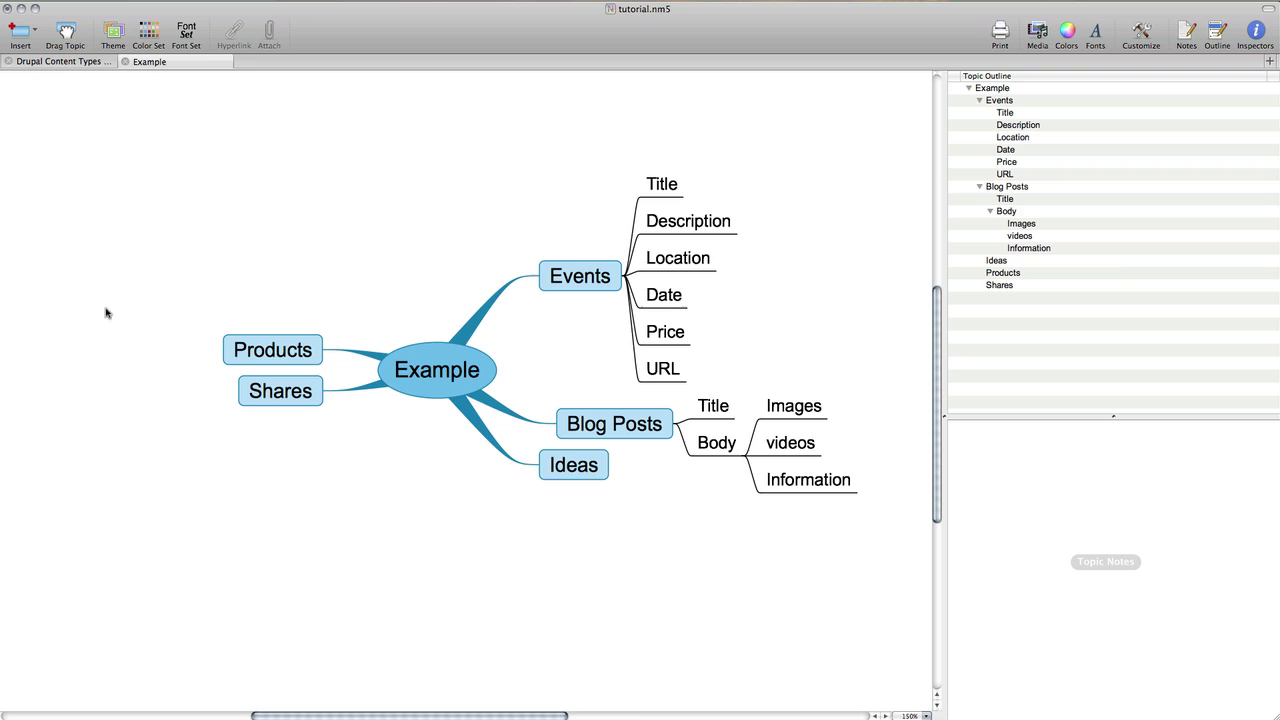
click(95, 61)
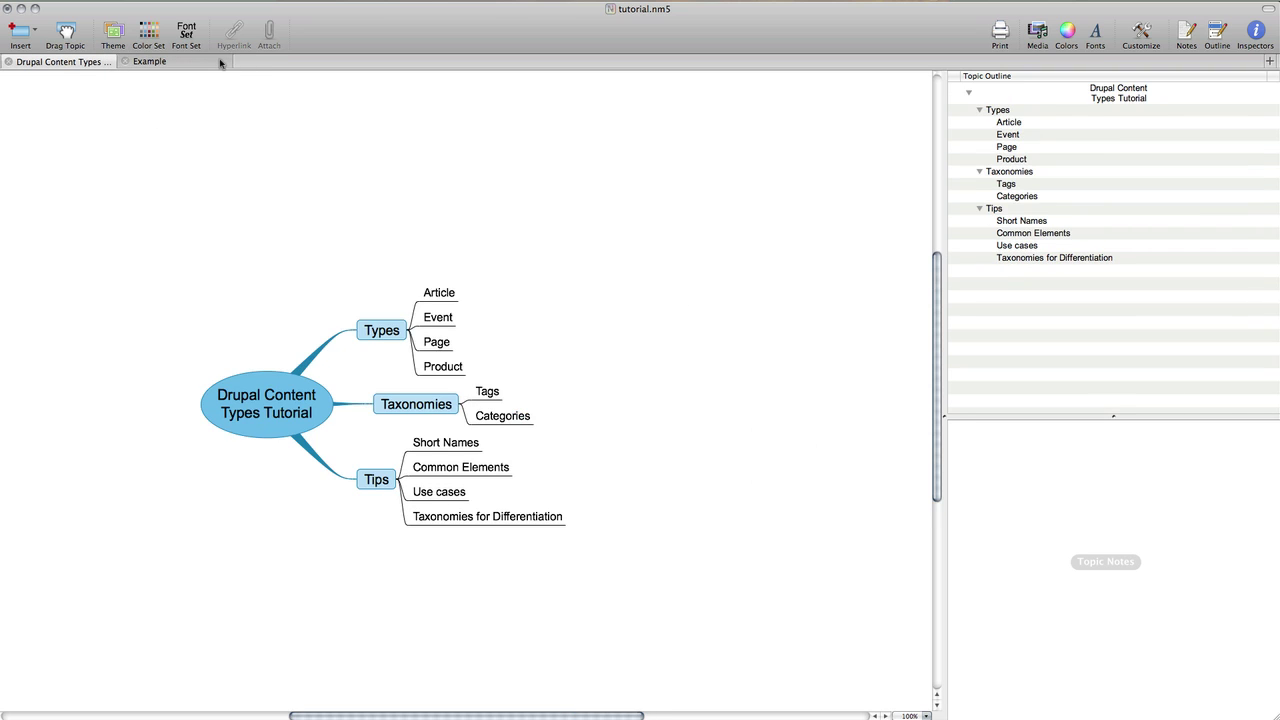
click(480, 466)
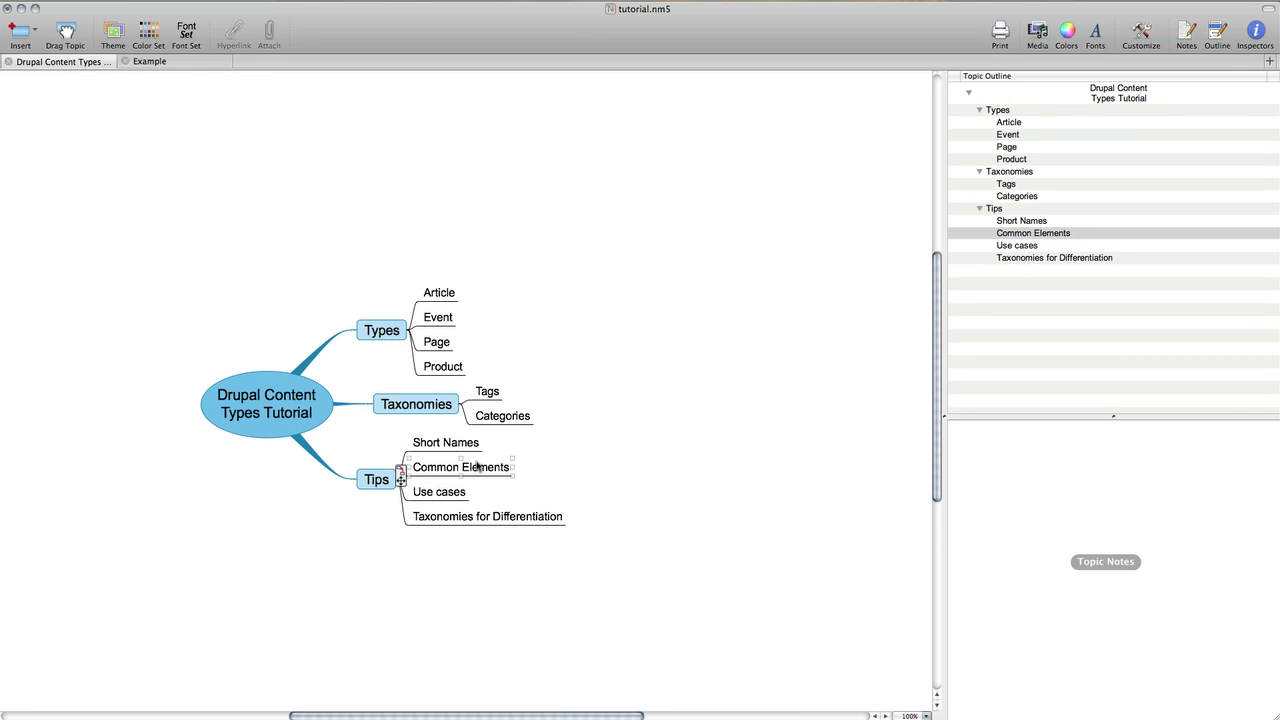
click(163, 60)
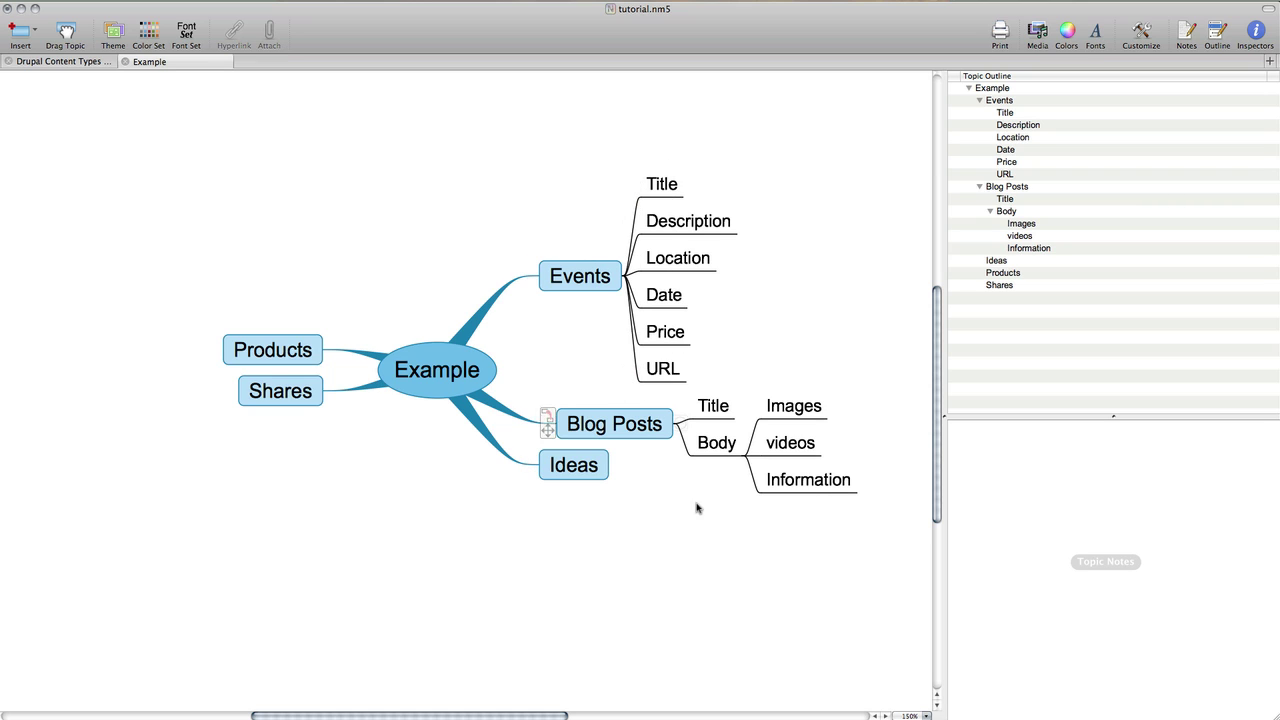
- Add Title and Body subtopics under Ideas
click(591, 465)
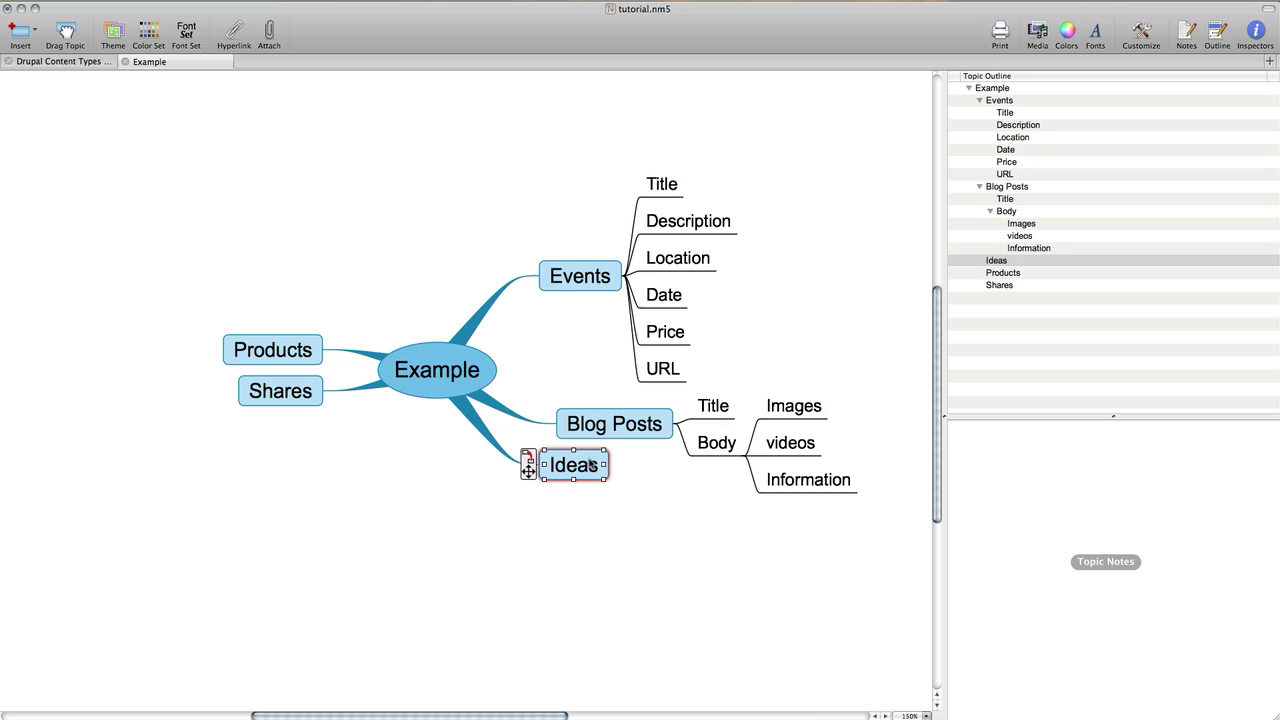
key(Tab)
text(Title)
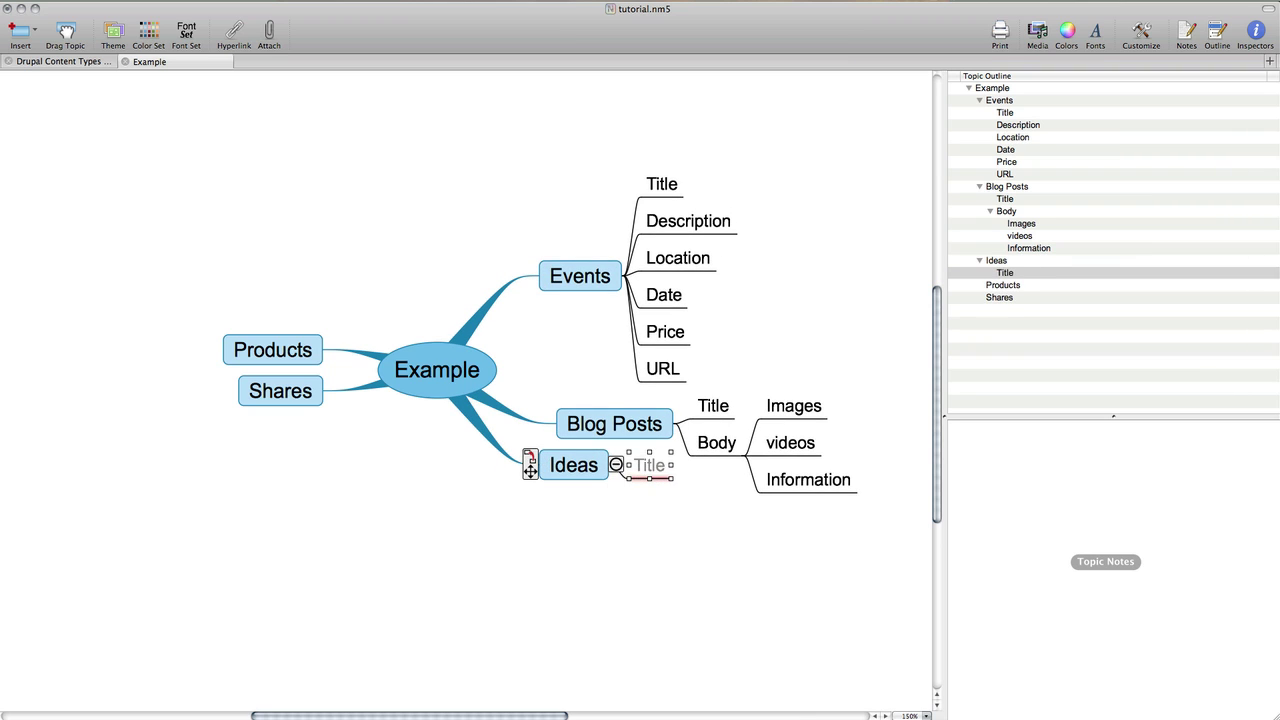
key(Return)
text(Bod)
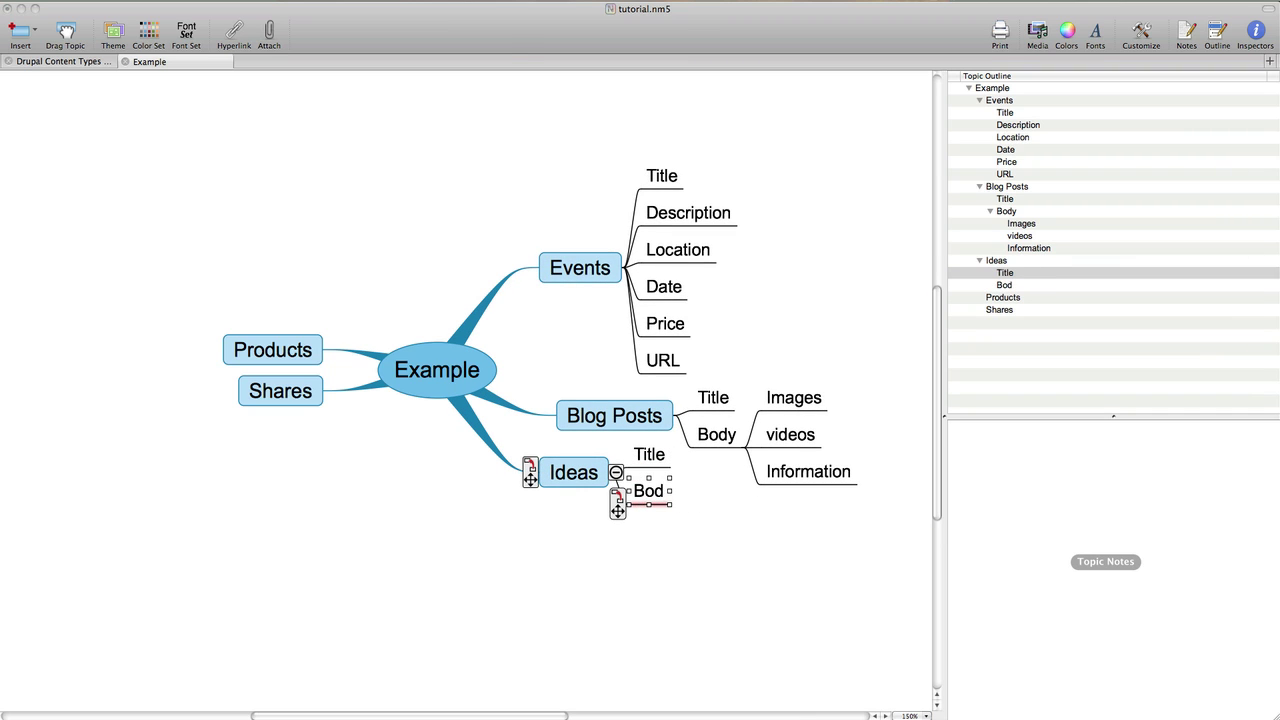
text(y)
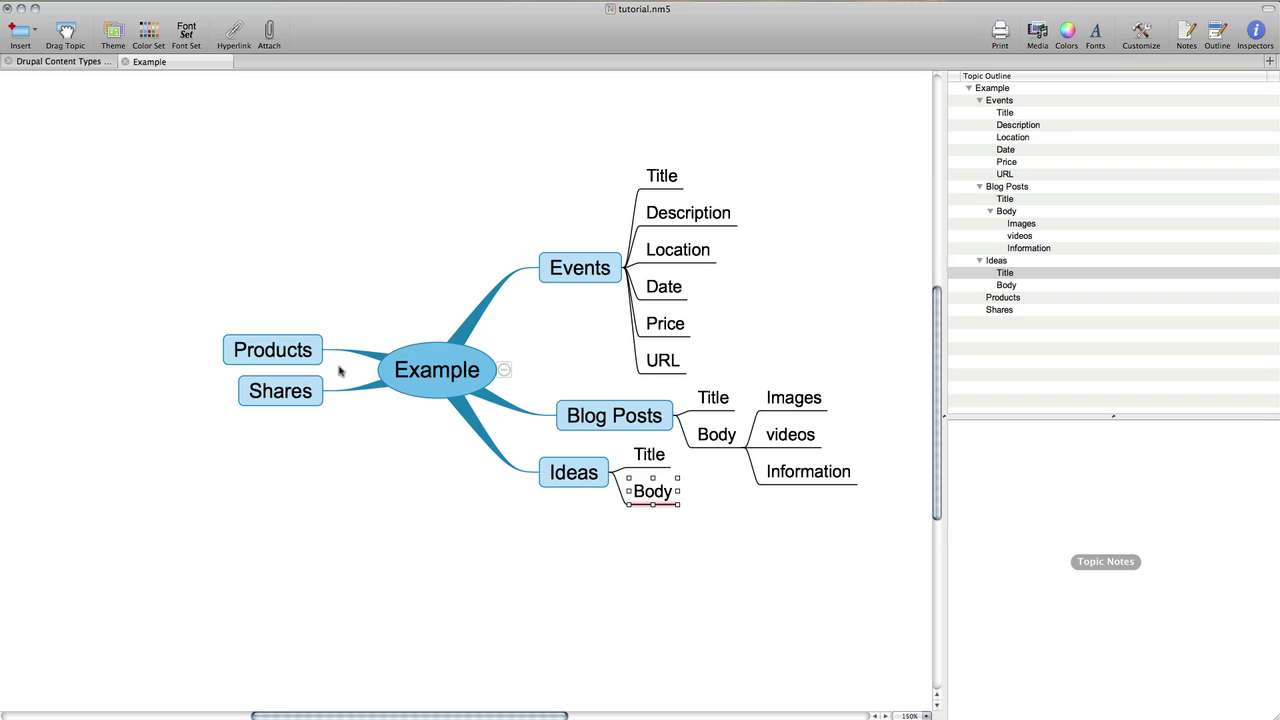
- Give Products the subtopics Title, Description, Price and Sizes/Attributes
click(290, 348)
key(Tab)
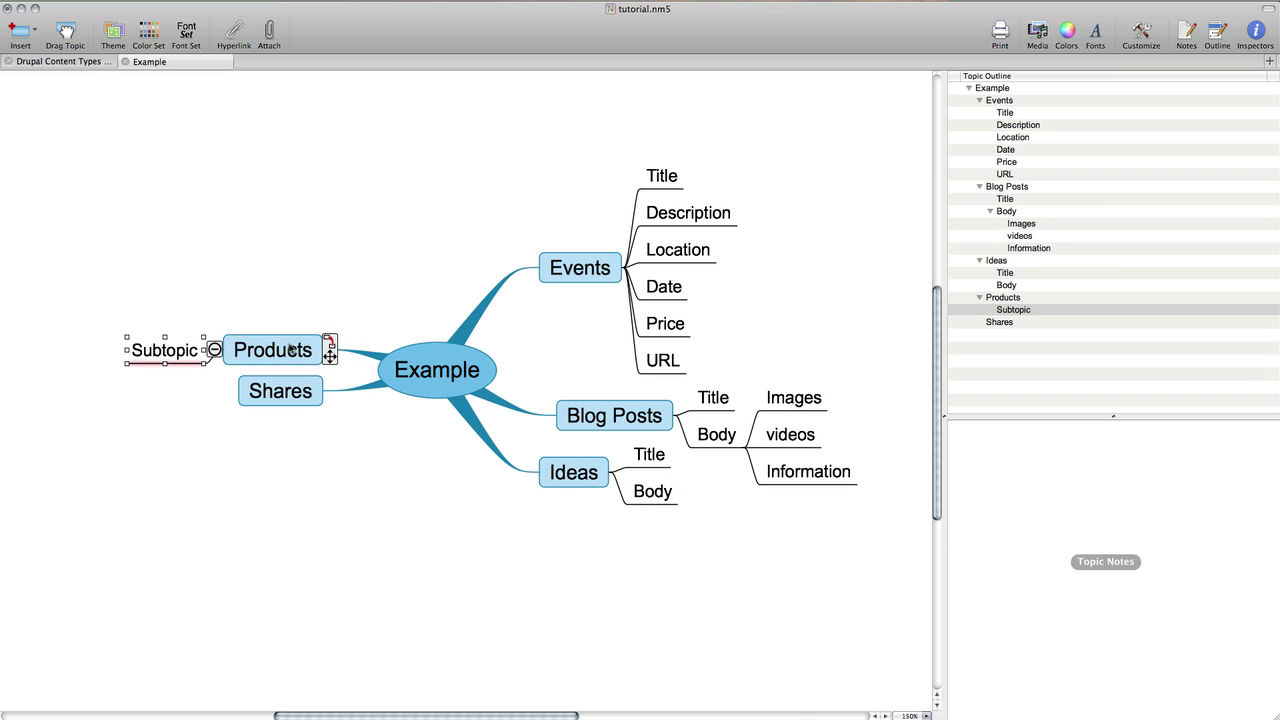
text(Title)
key(Return)
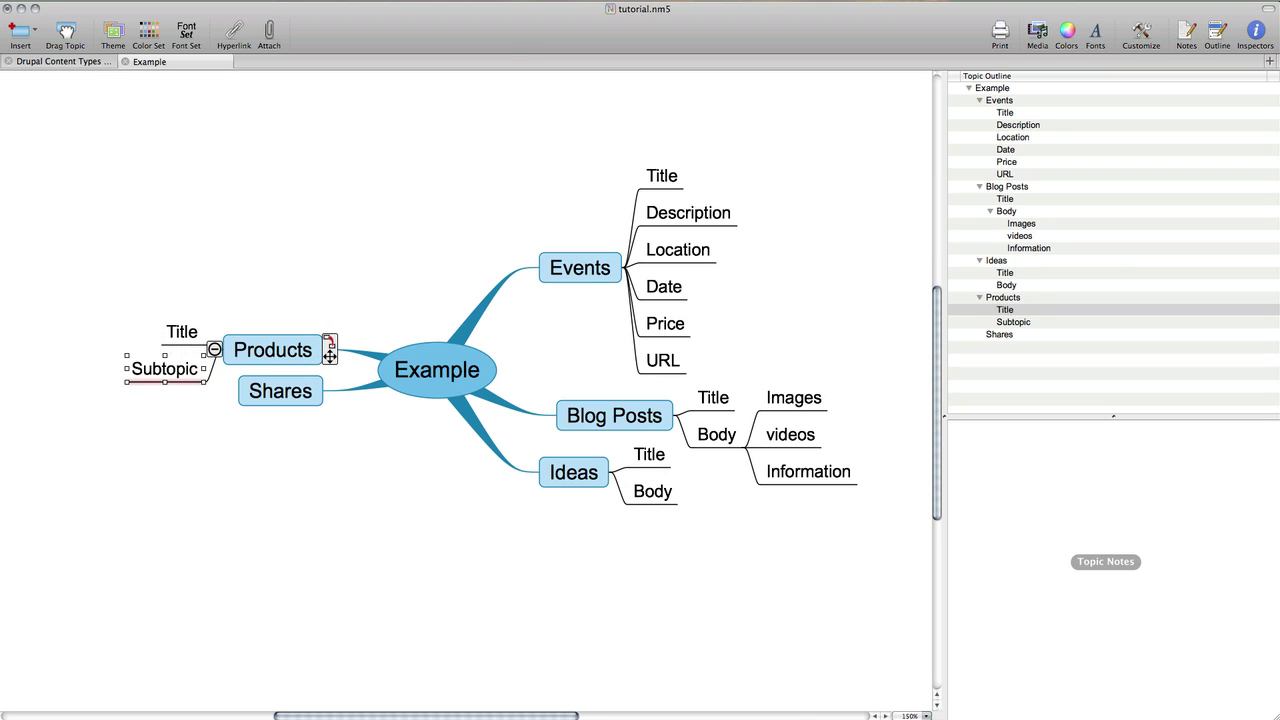
text(Description)
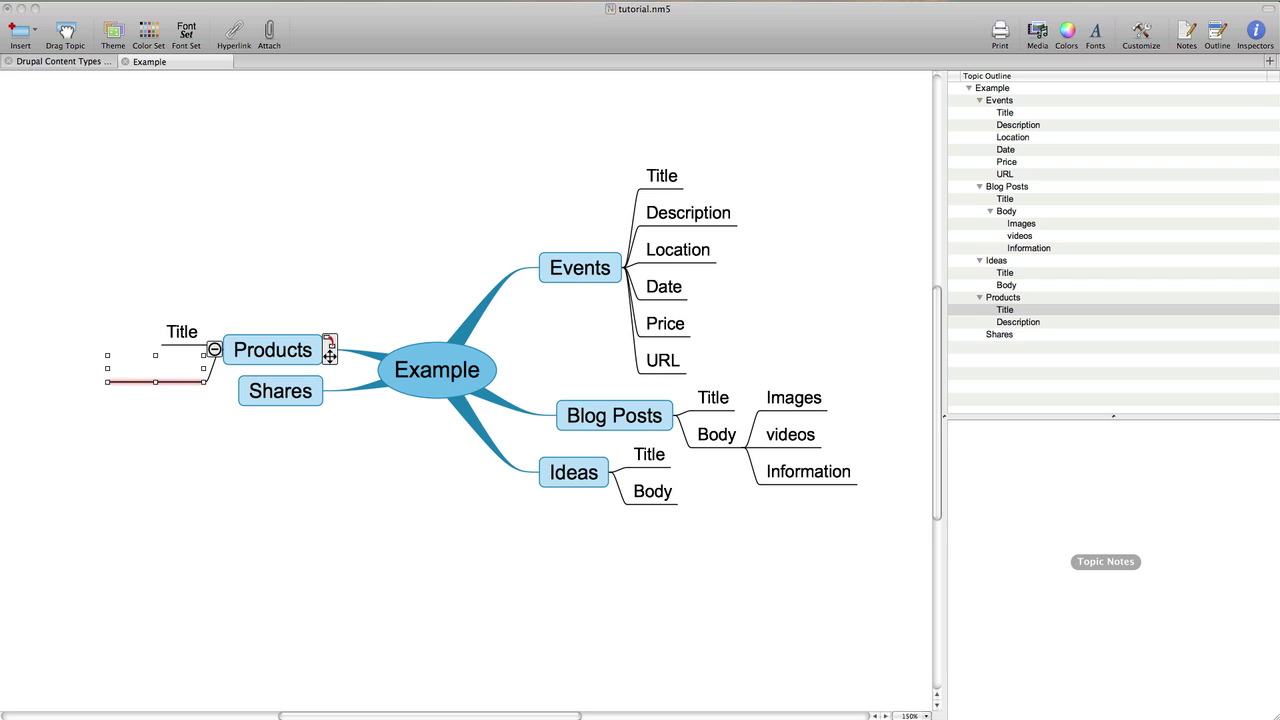
key(Return)
text(Price)
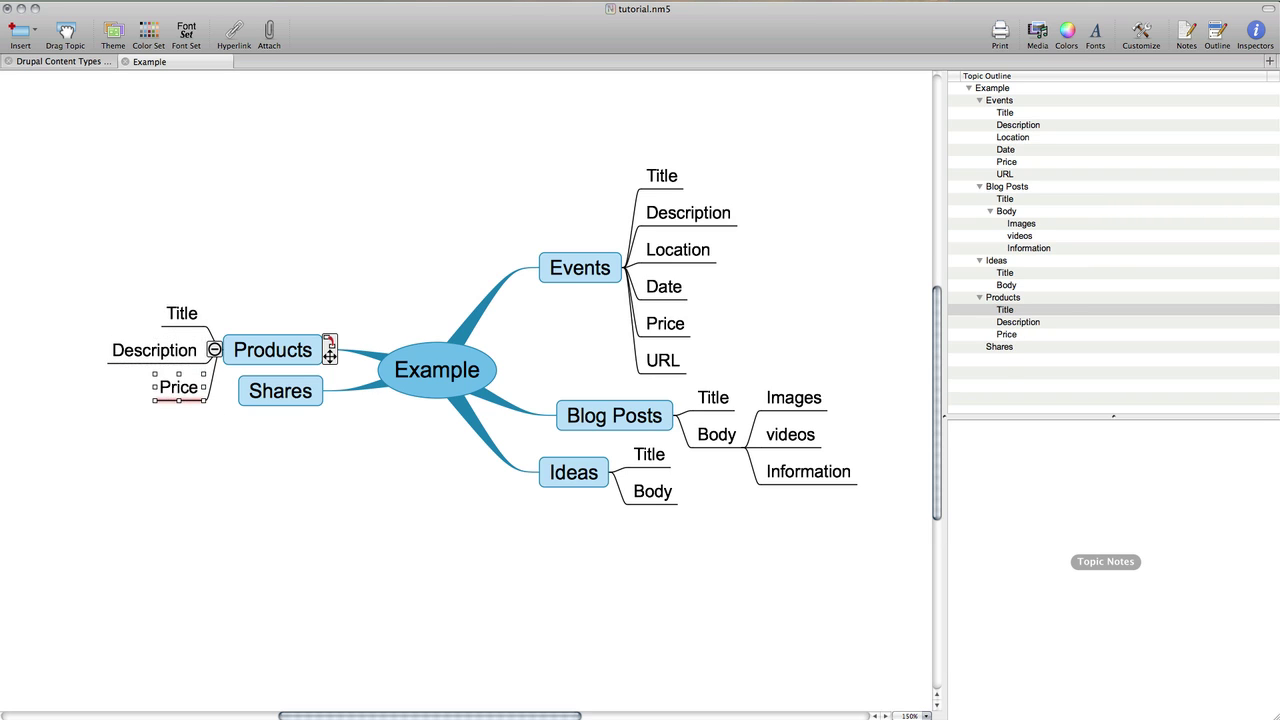
key(Return)
text(Sizes/)
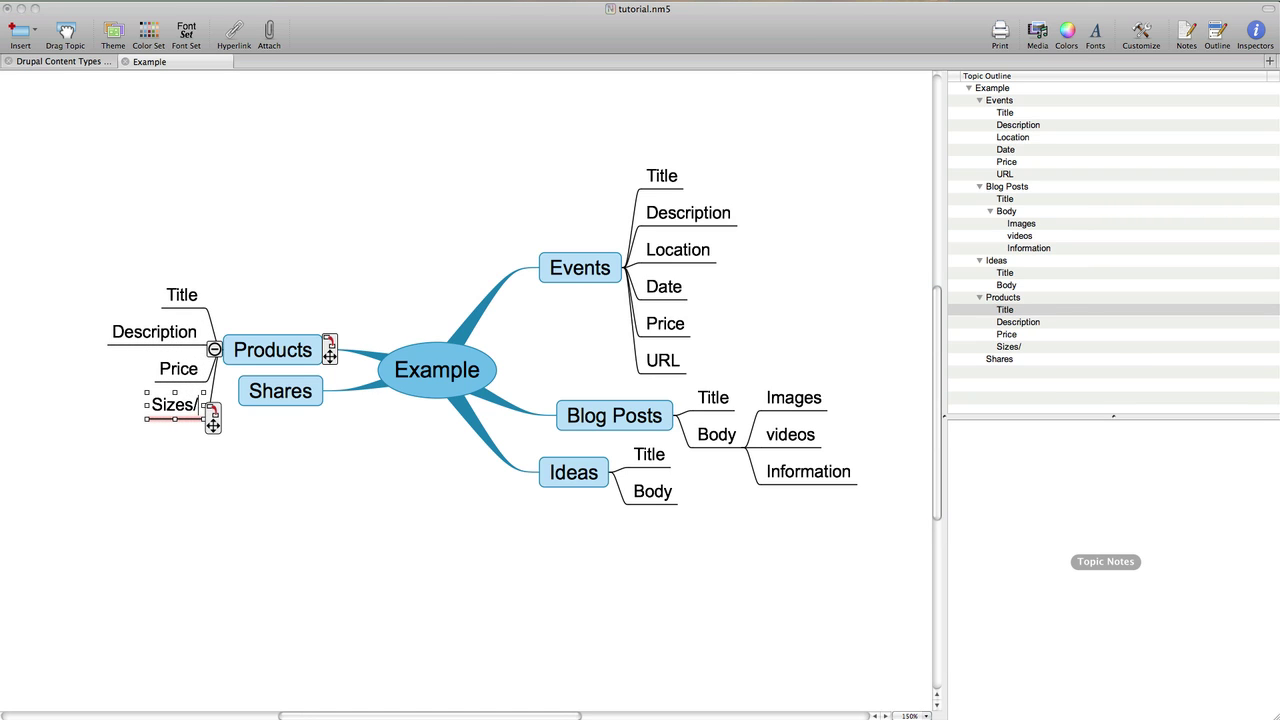
text(Attributes)
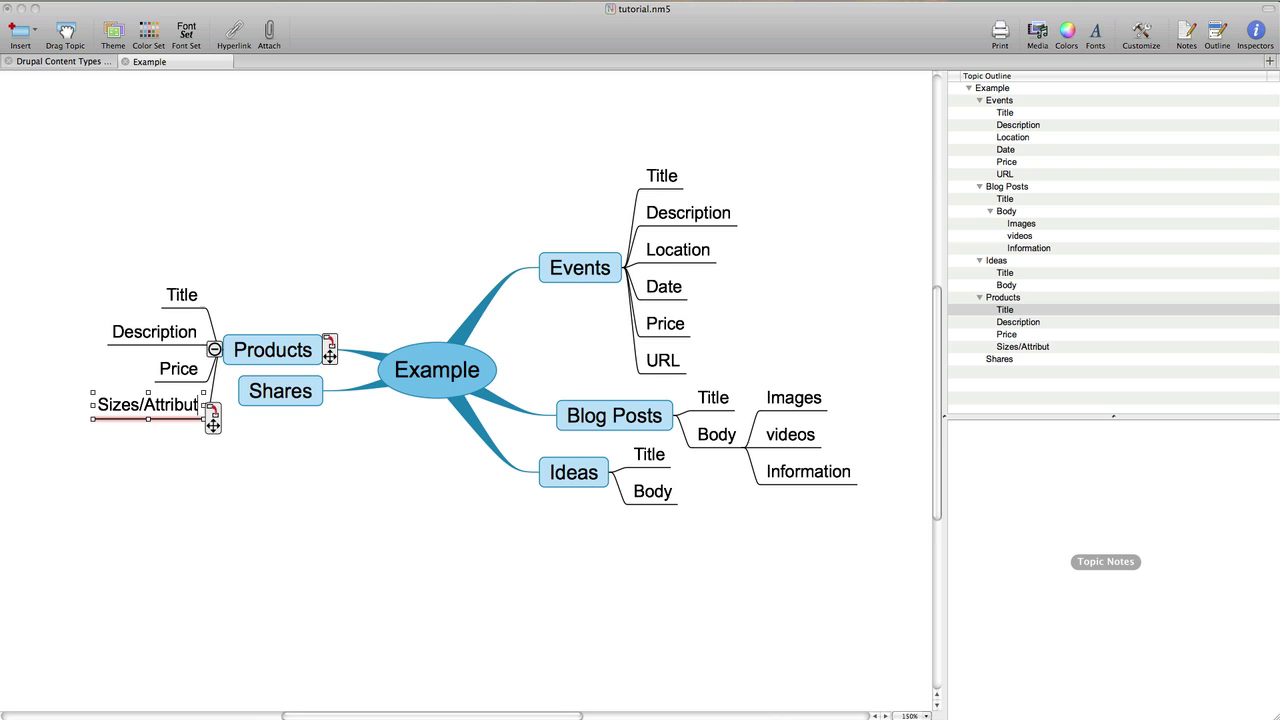
click(251, 466)
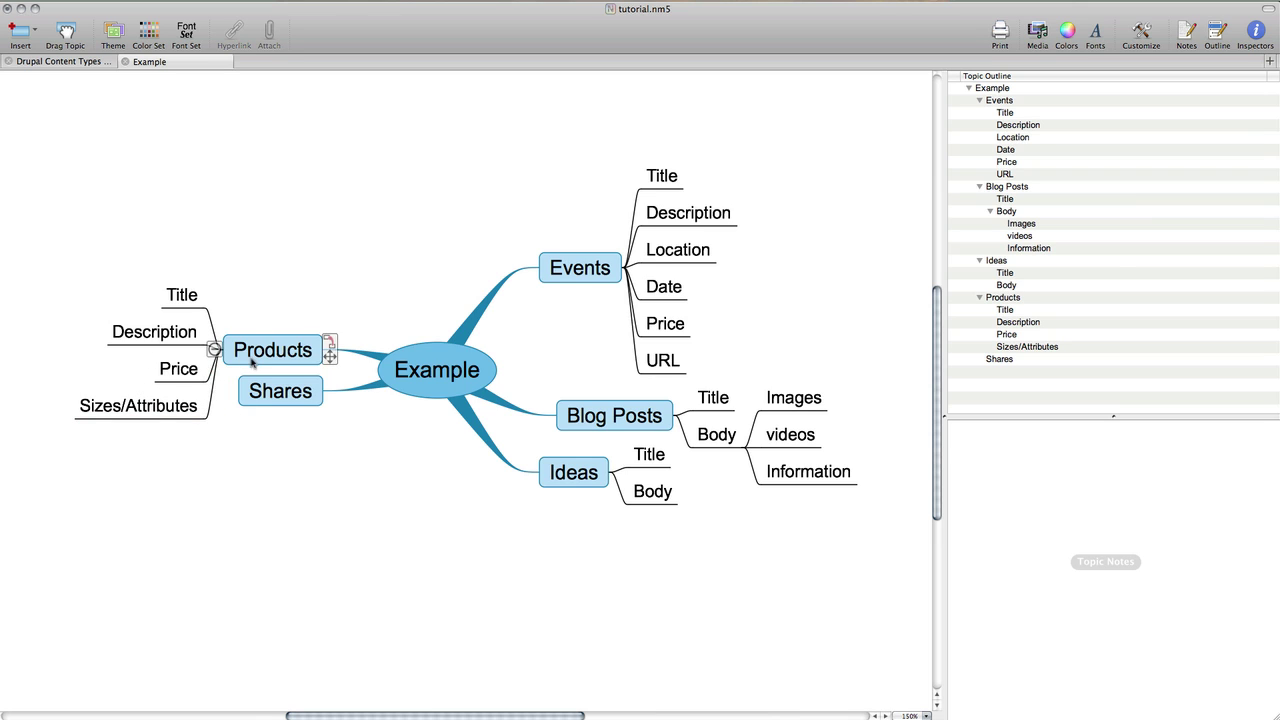
- Add Title, Body and Link subtopics under Shares
click(280, 400)
key(Tab)
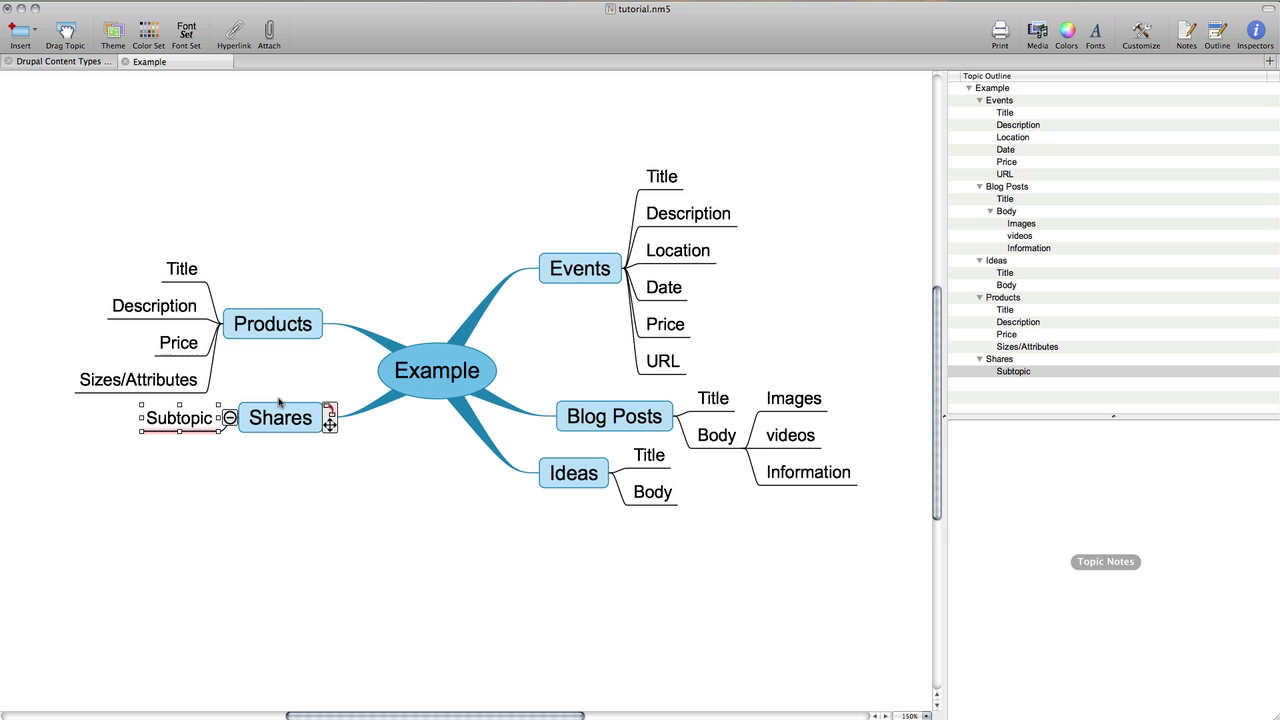
text(Title)
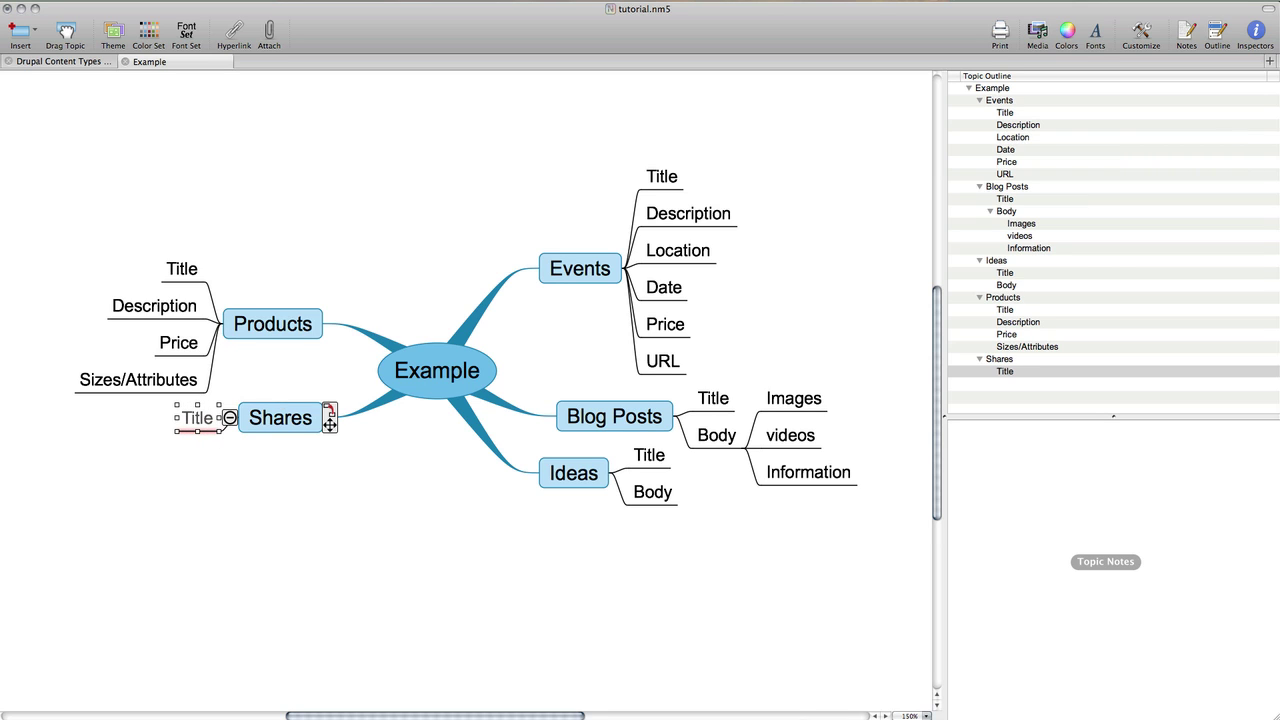
key(Return)
text(Body)
key(Return)
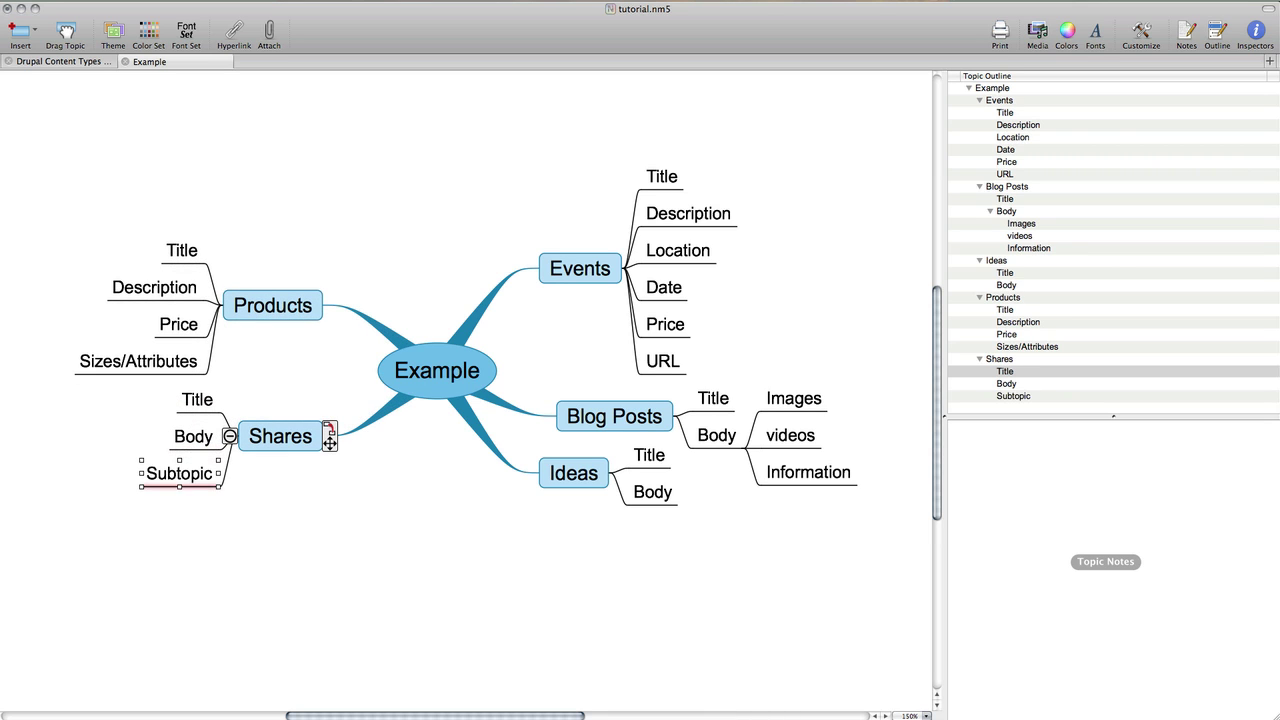
text(Link)
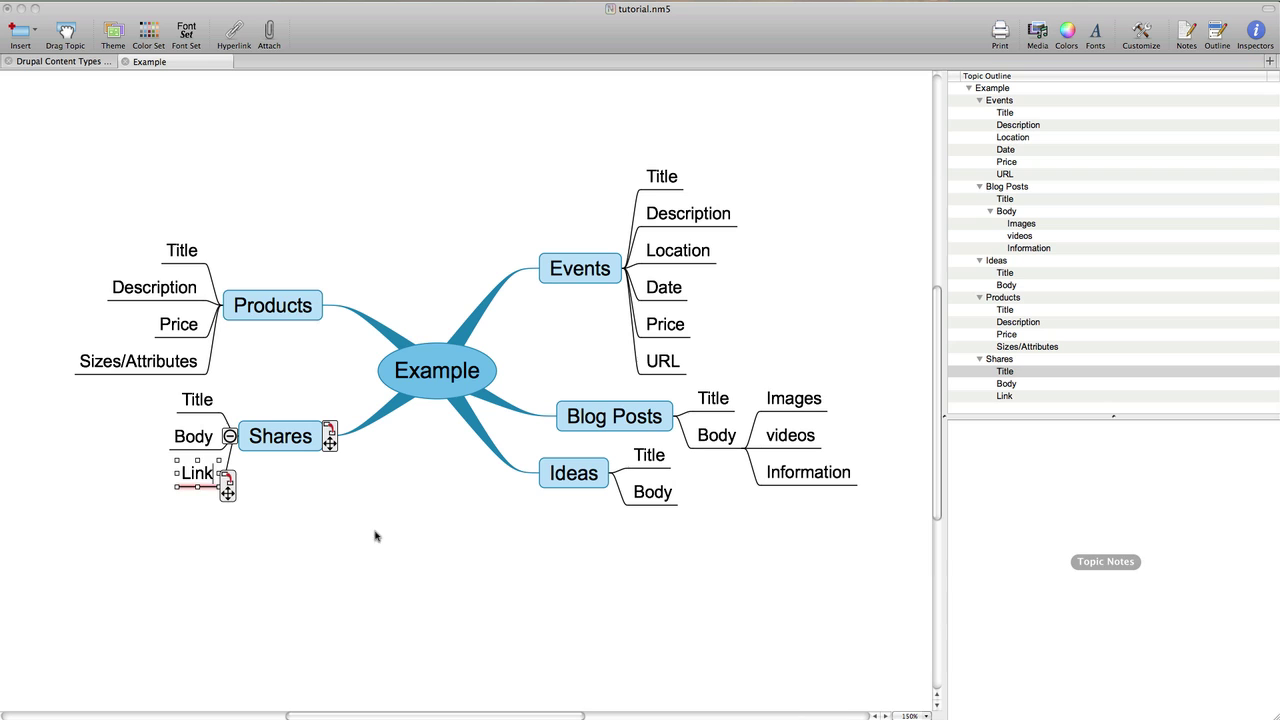
click(440, 494)
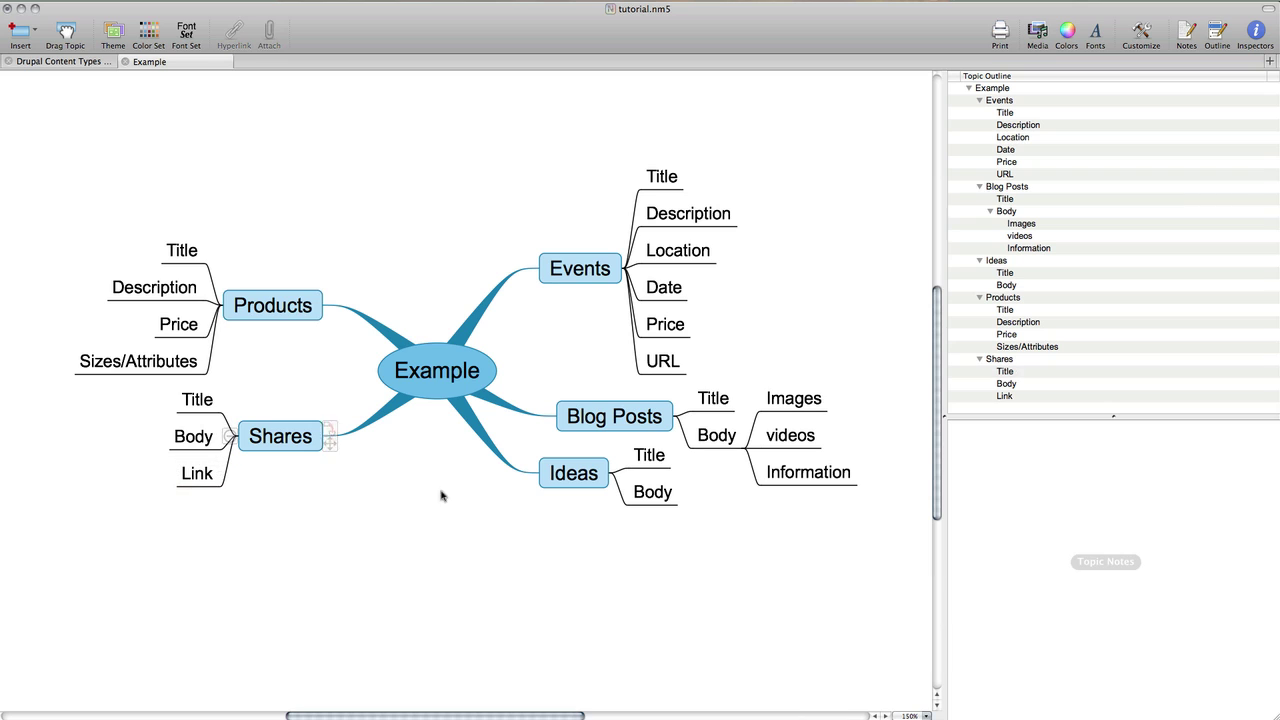
- Add a new TV main topic below Ideas with Title and Body subtopics
click(592, 476)
key(Return)
text(TV)
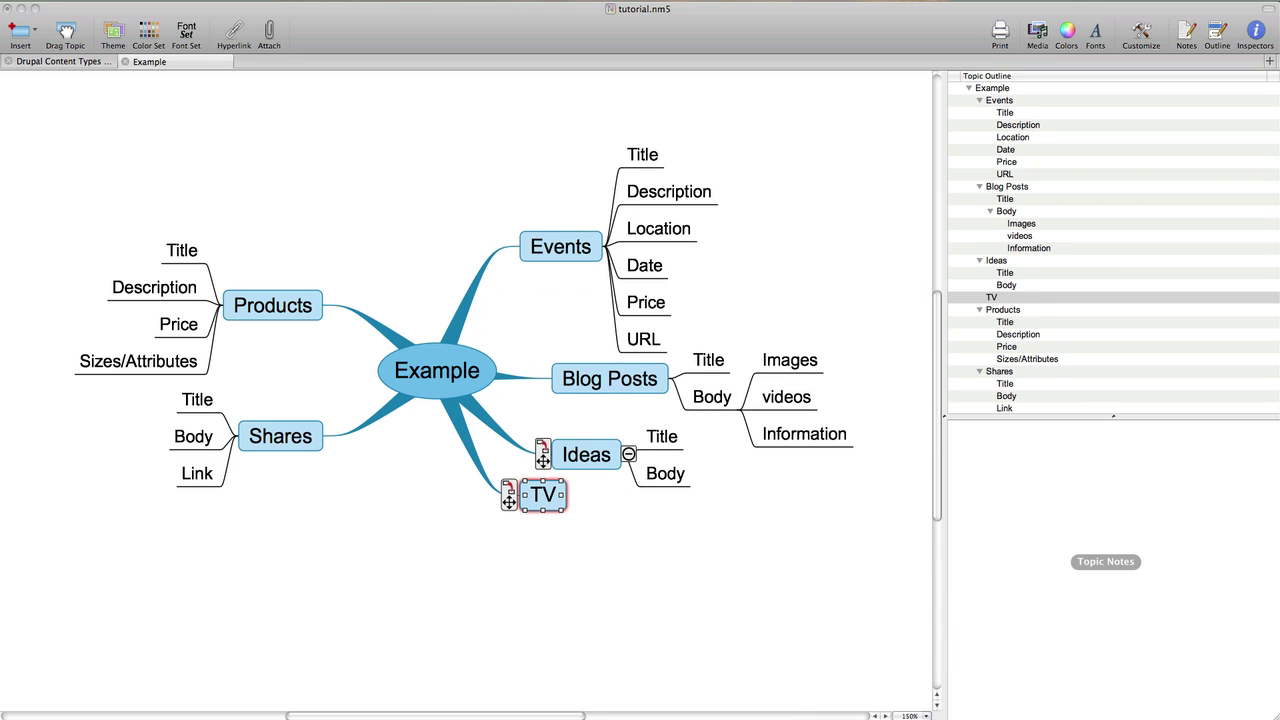
key(Tab)
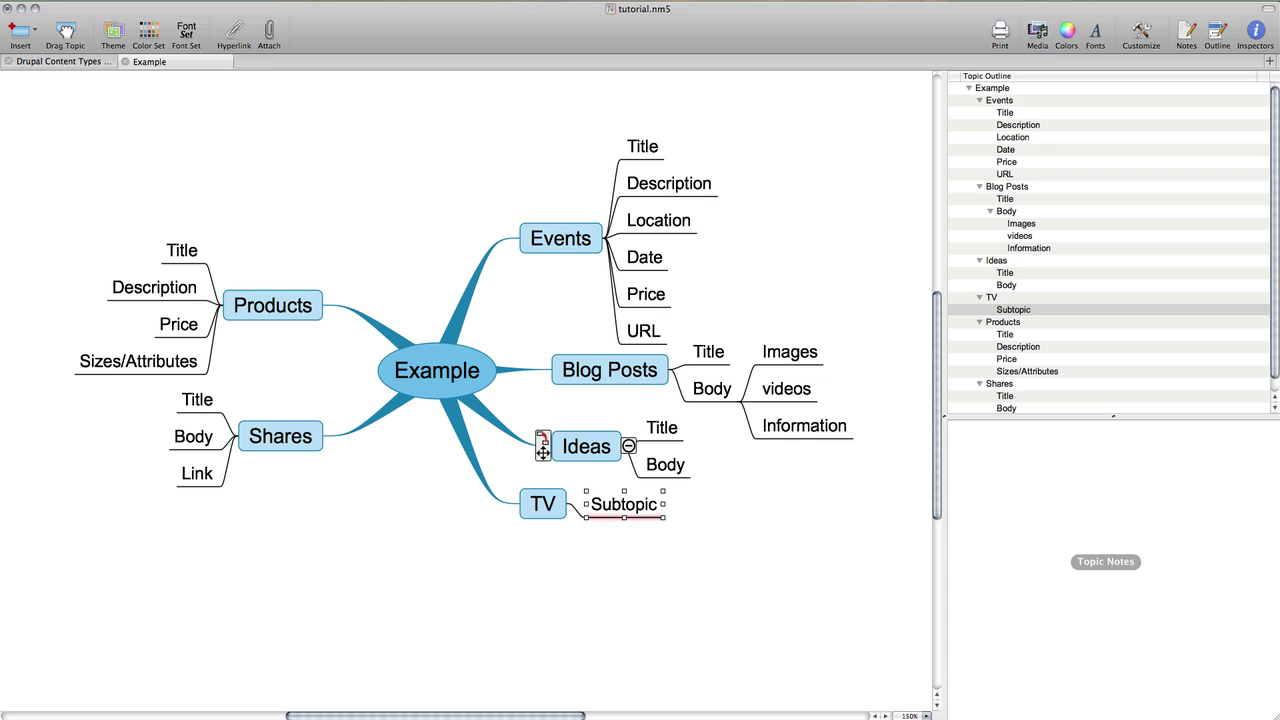
text(Title)
key(Return)
text(Bod)
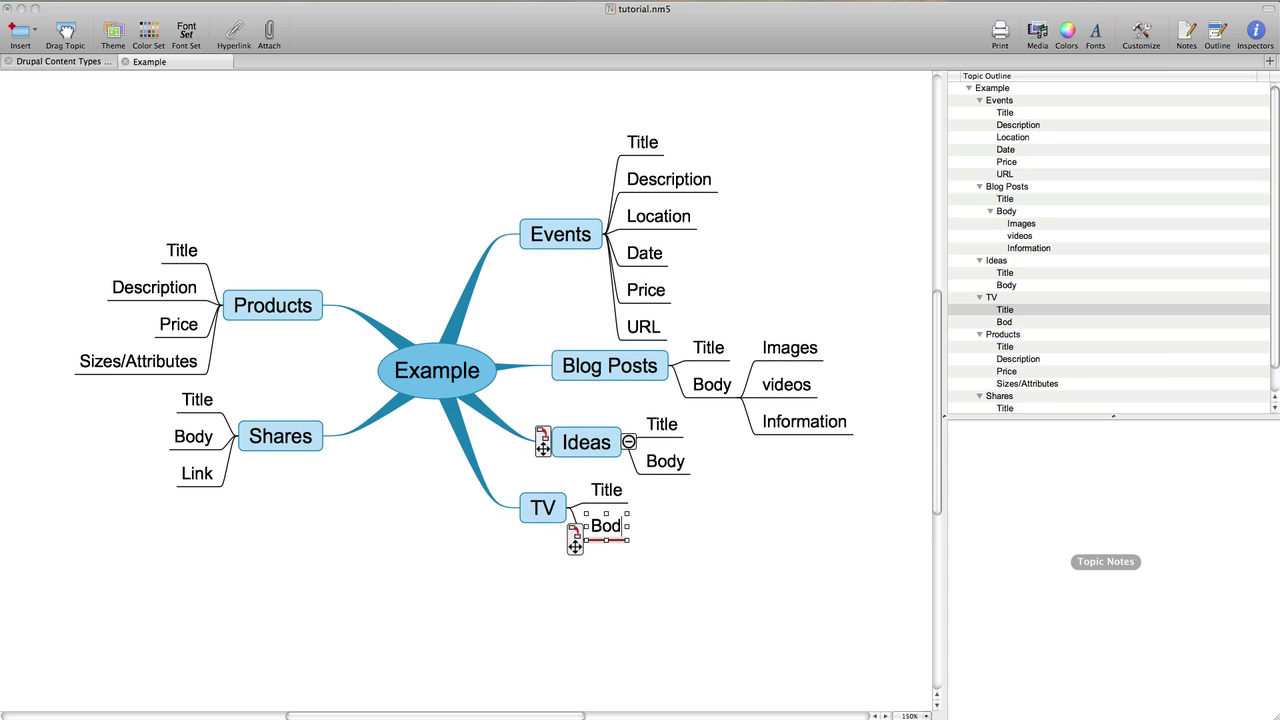
text(y)
click(506, 542)
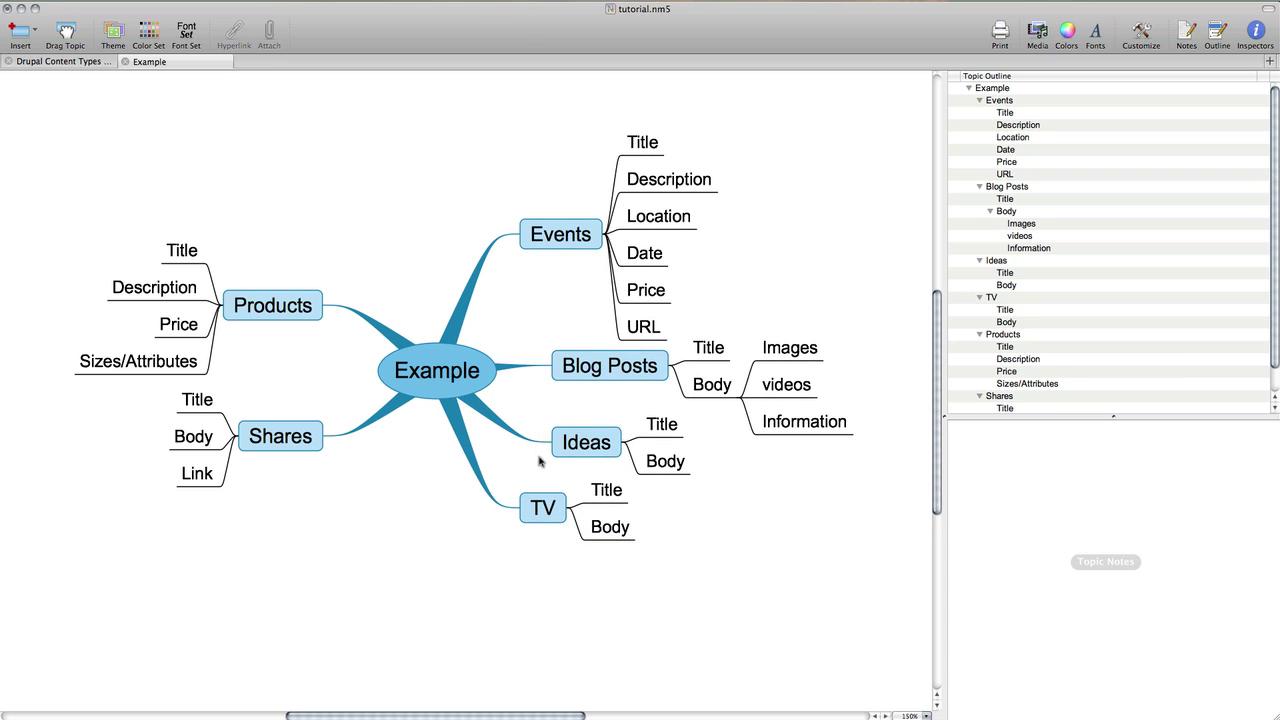
click(580, 443)
click(543, 507)
click(585, 443)
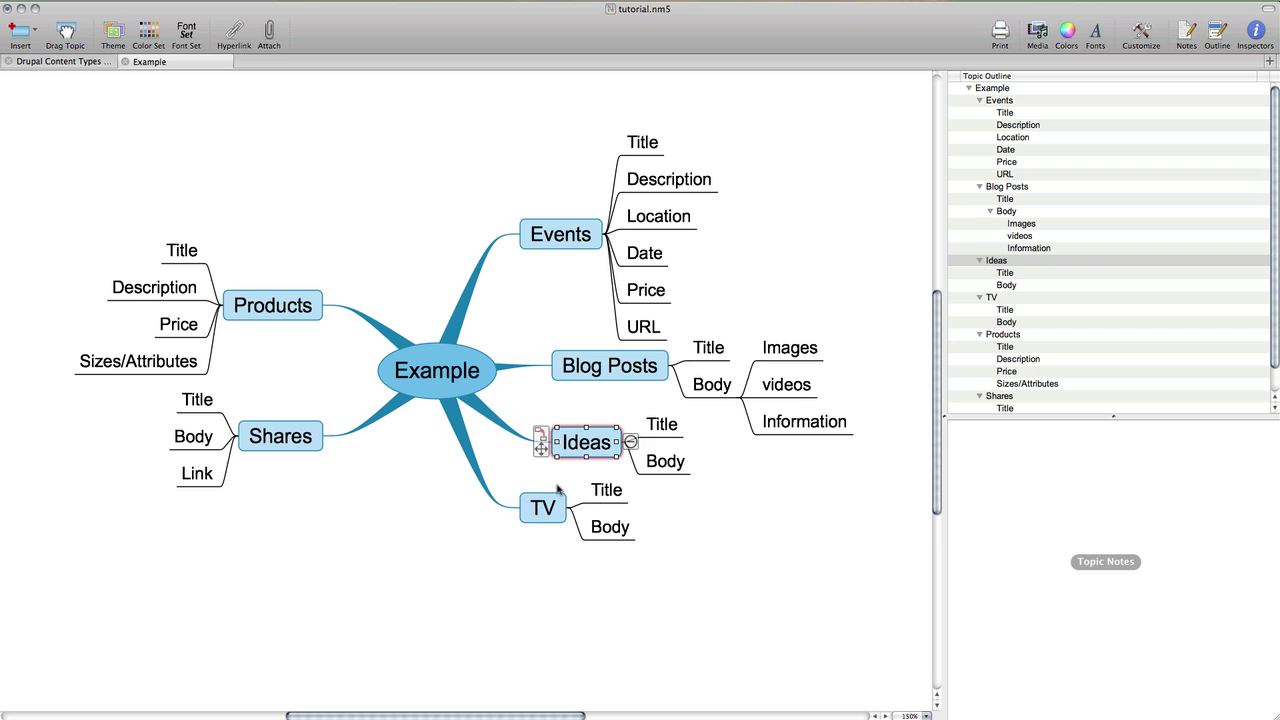
click(543, 507)
click(583, 445)
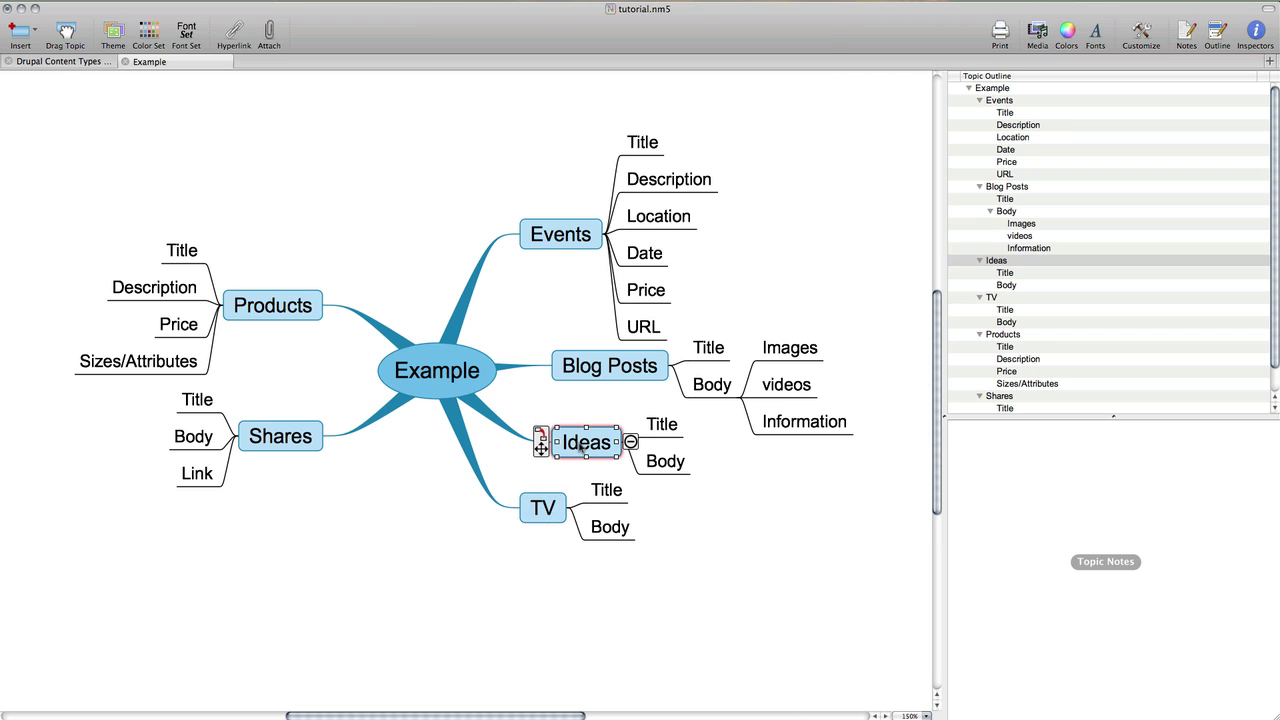
click(606, 367)
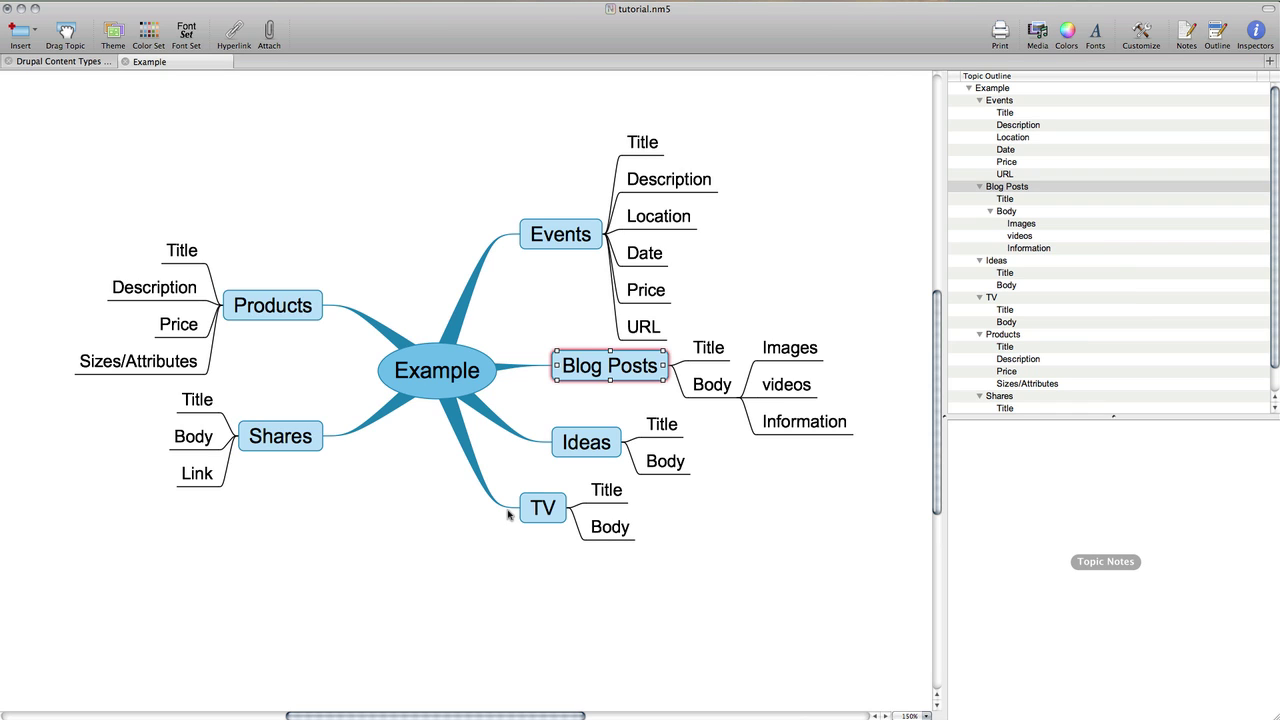
click(509, 549)
click(617, 366)
key(Down)
key(Down)
key(Up)
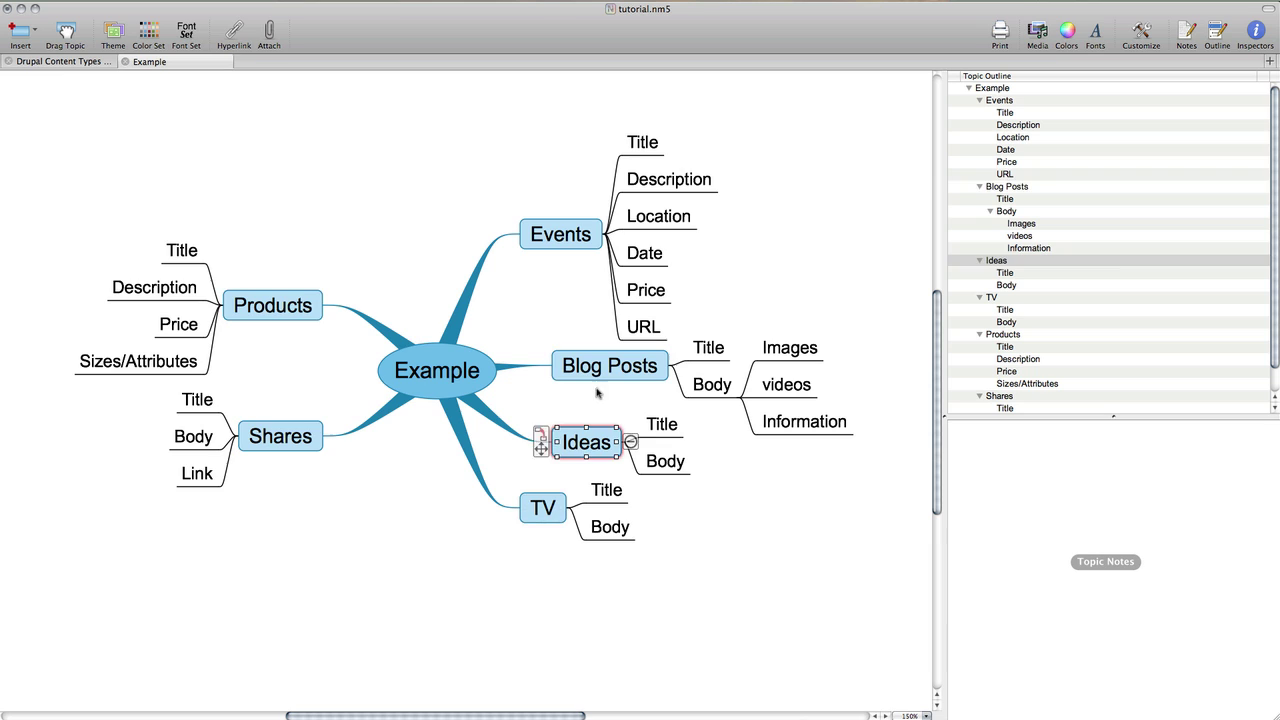
click(599, 371)
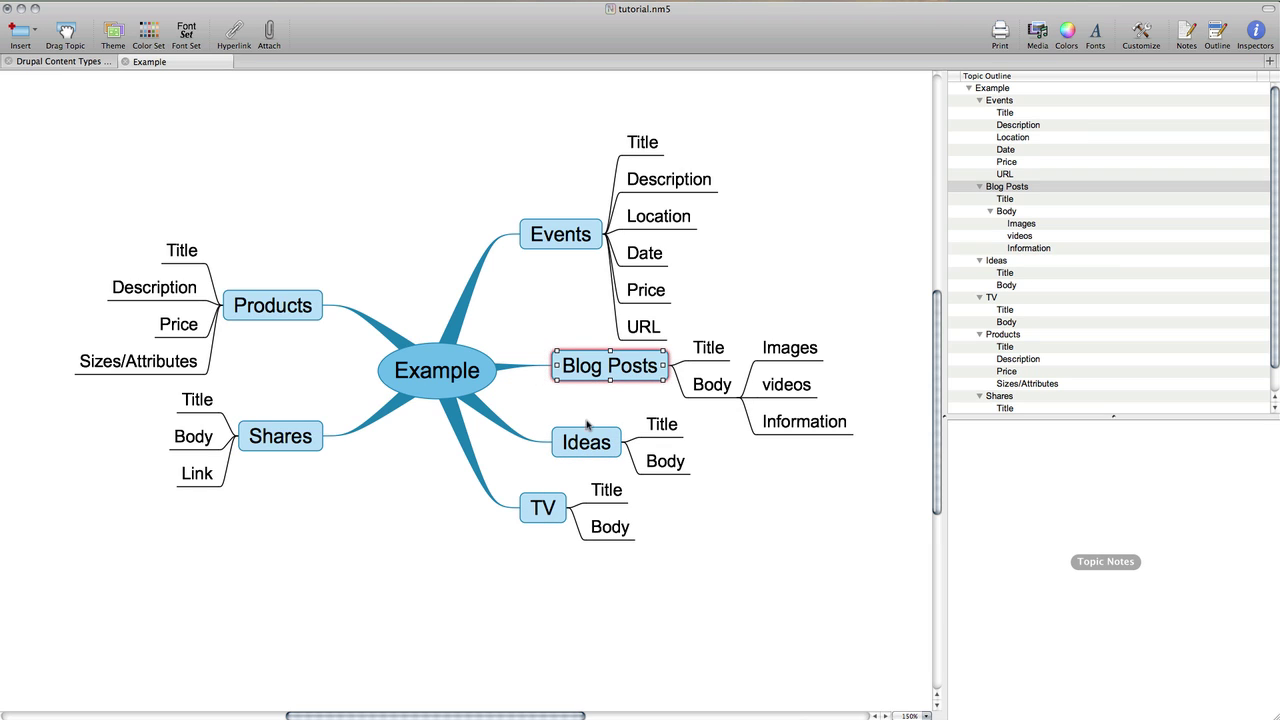
click(588, 432)
click(540, 508)
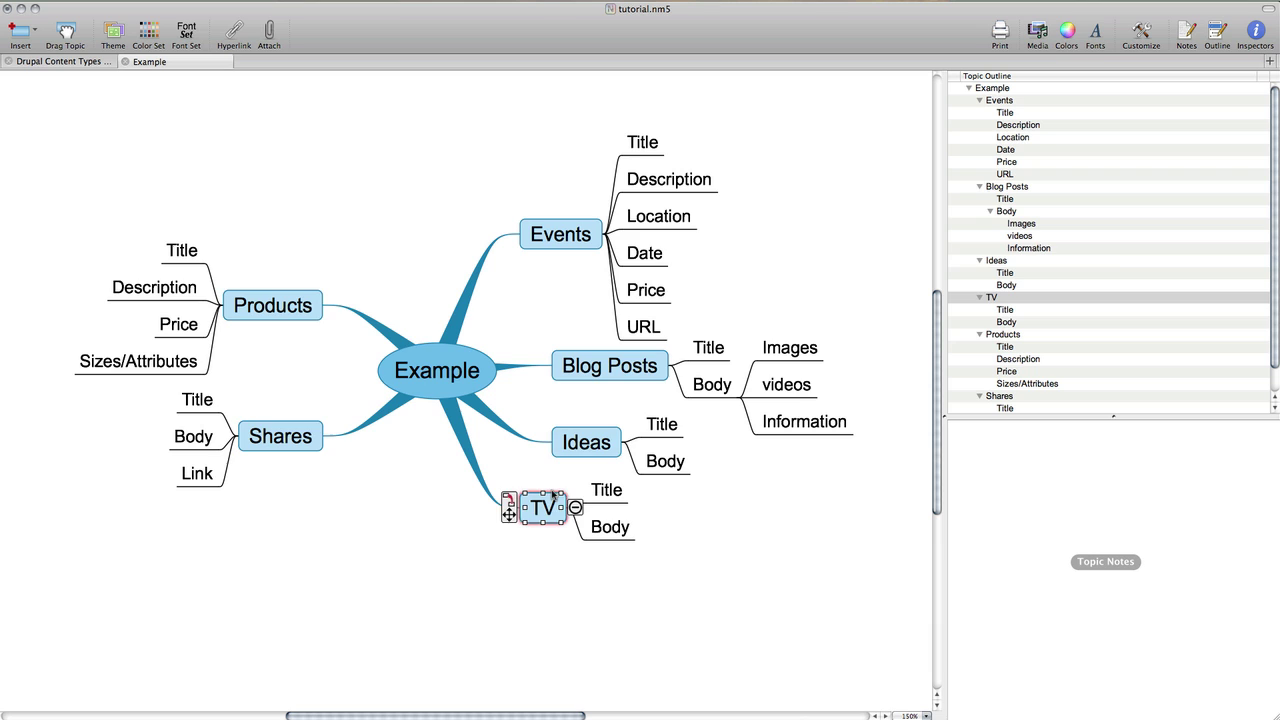
click(585, 440)
click(612, 362)
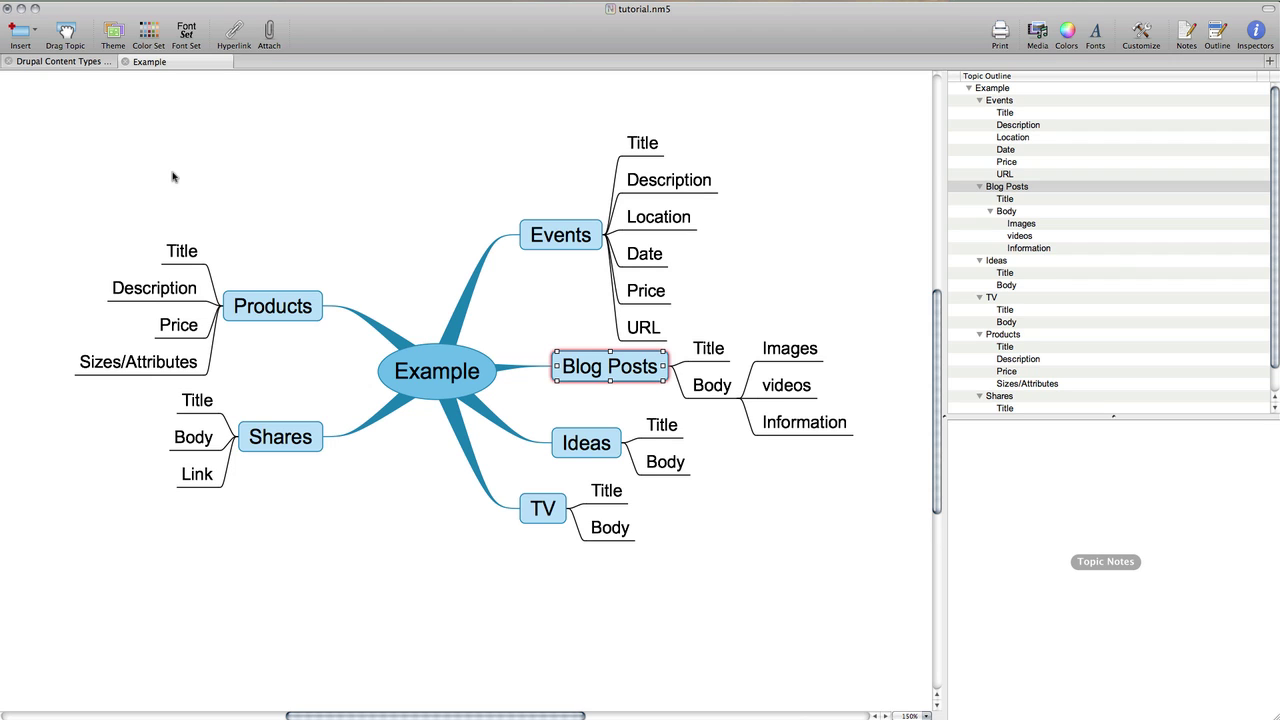
- Add a Category subtopic to Blog Posts below Body
click(402, 636)
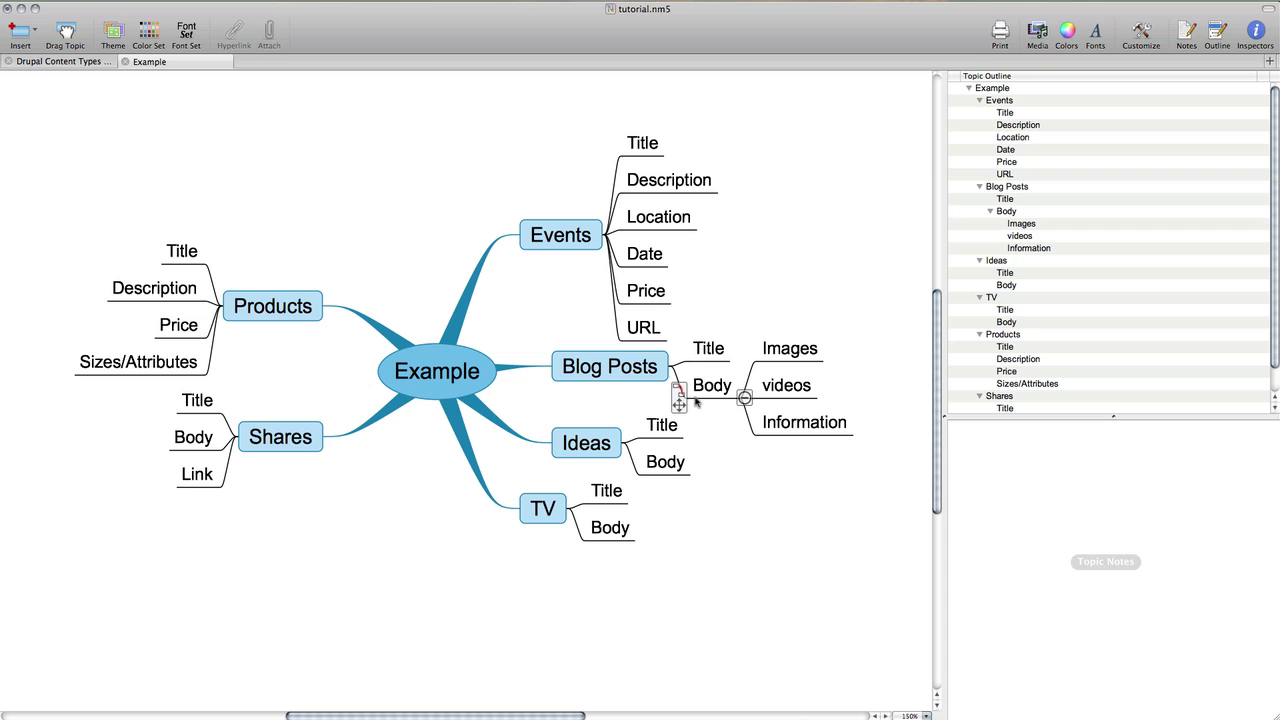
click(699, 400)
key(Return)
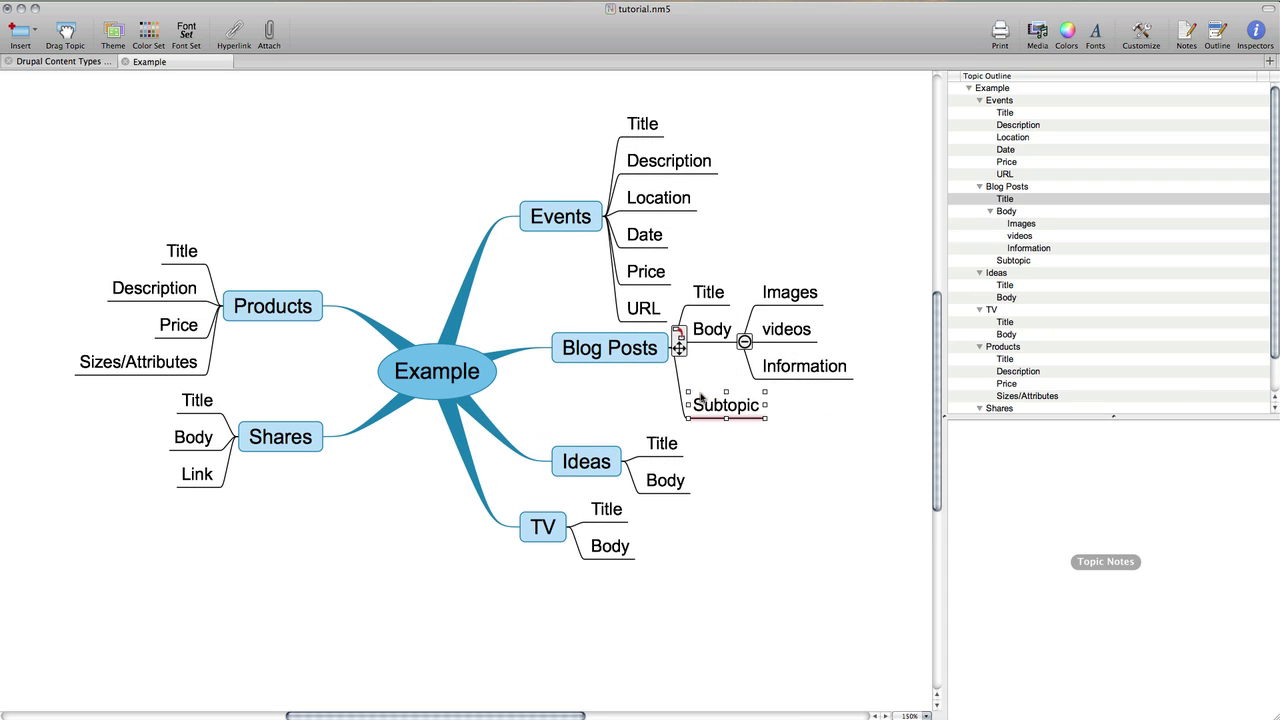
text(C)
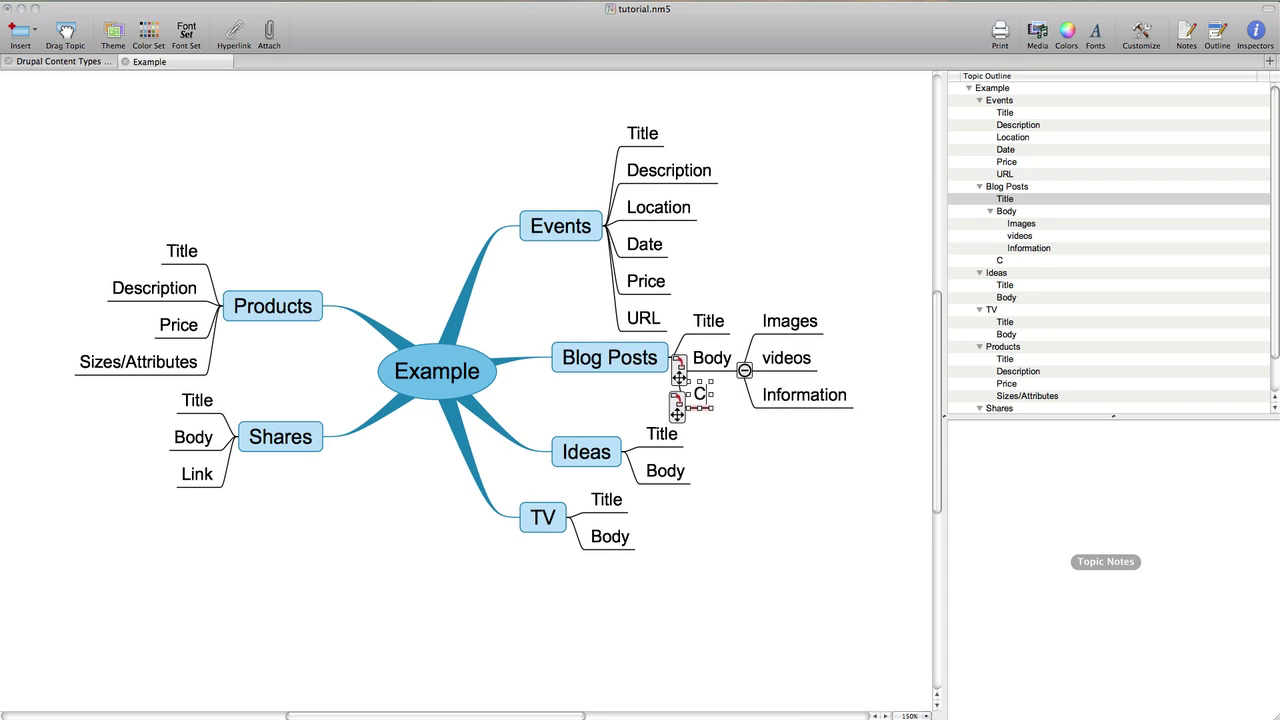
text(ategory)
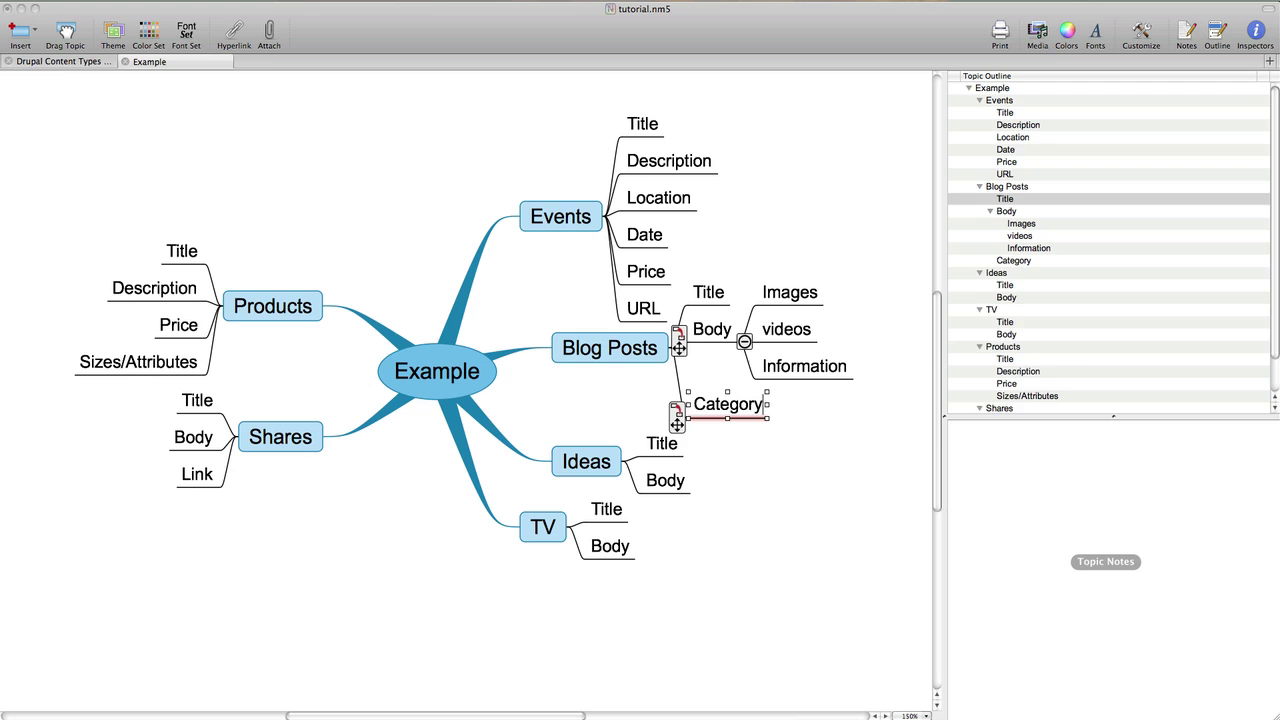
- List Ideas, TV, Images, Tour Information and Etc as values under Category
key(Tab)
text(Ideas)
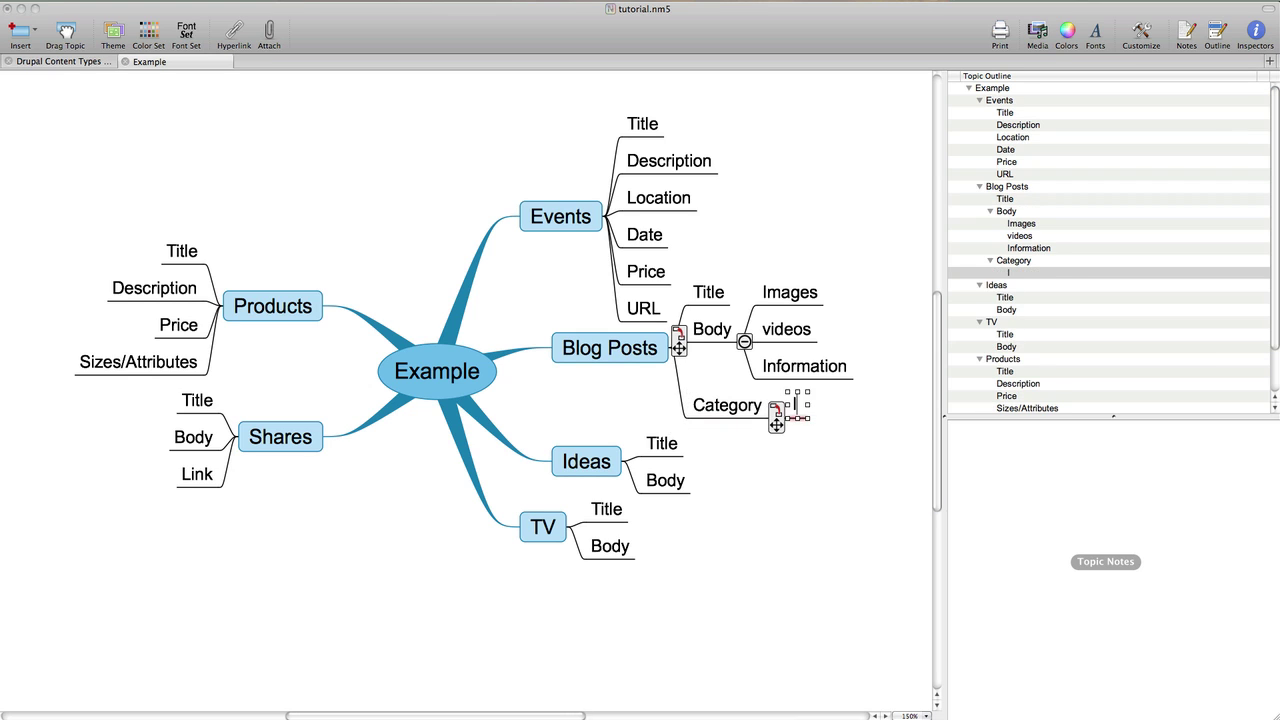
key(Return)
text(TV)
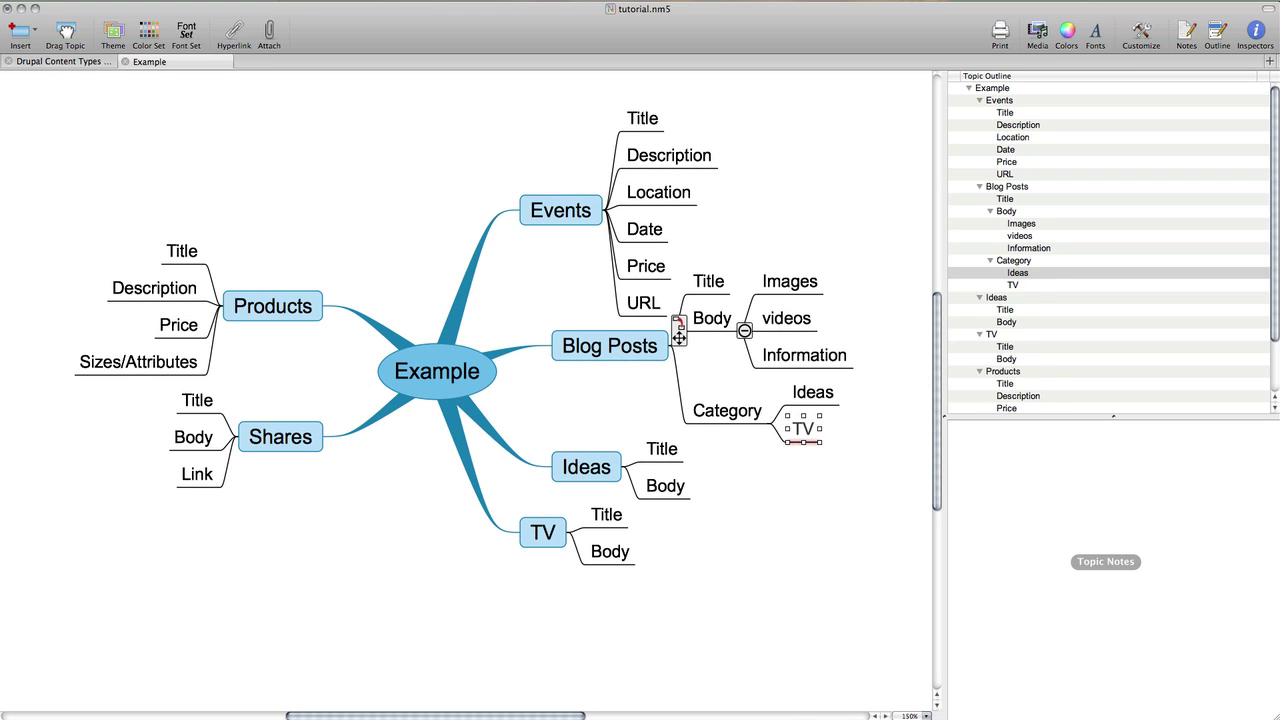
key(Return)
text(Images)
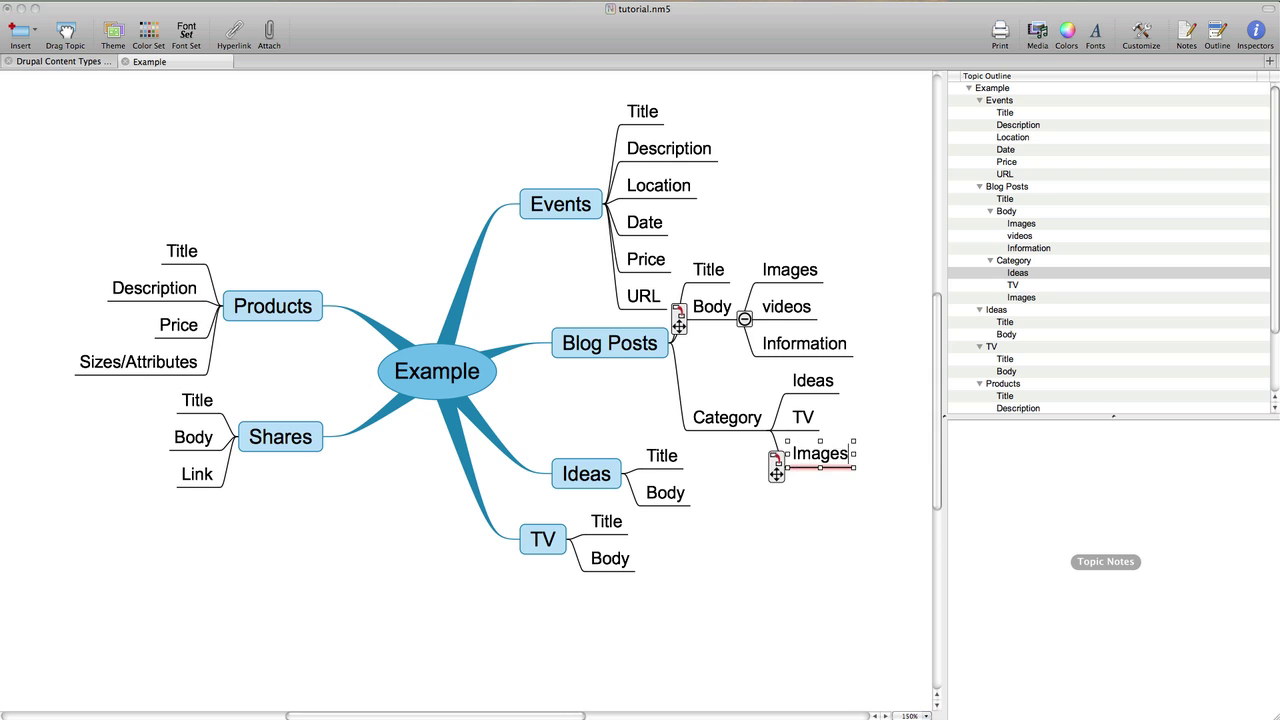
key(Return)
text(Tour)
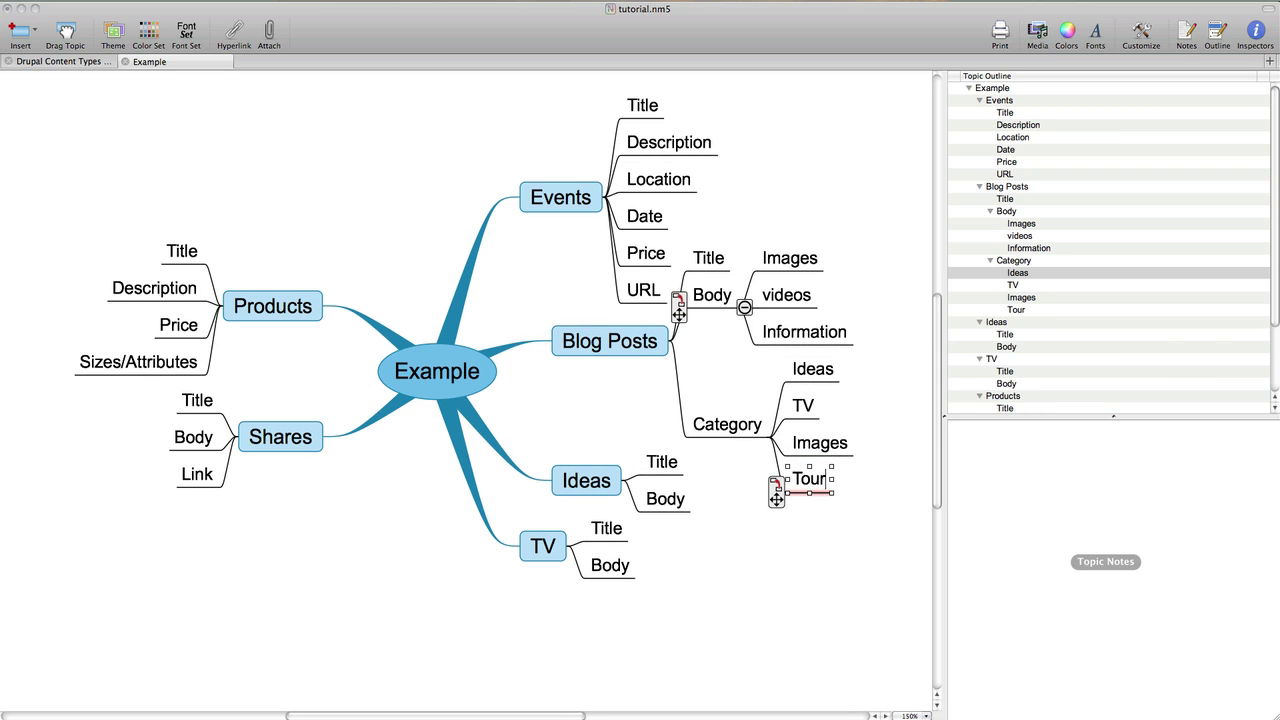
text( Information)
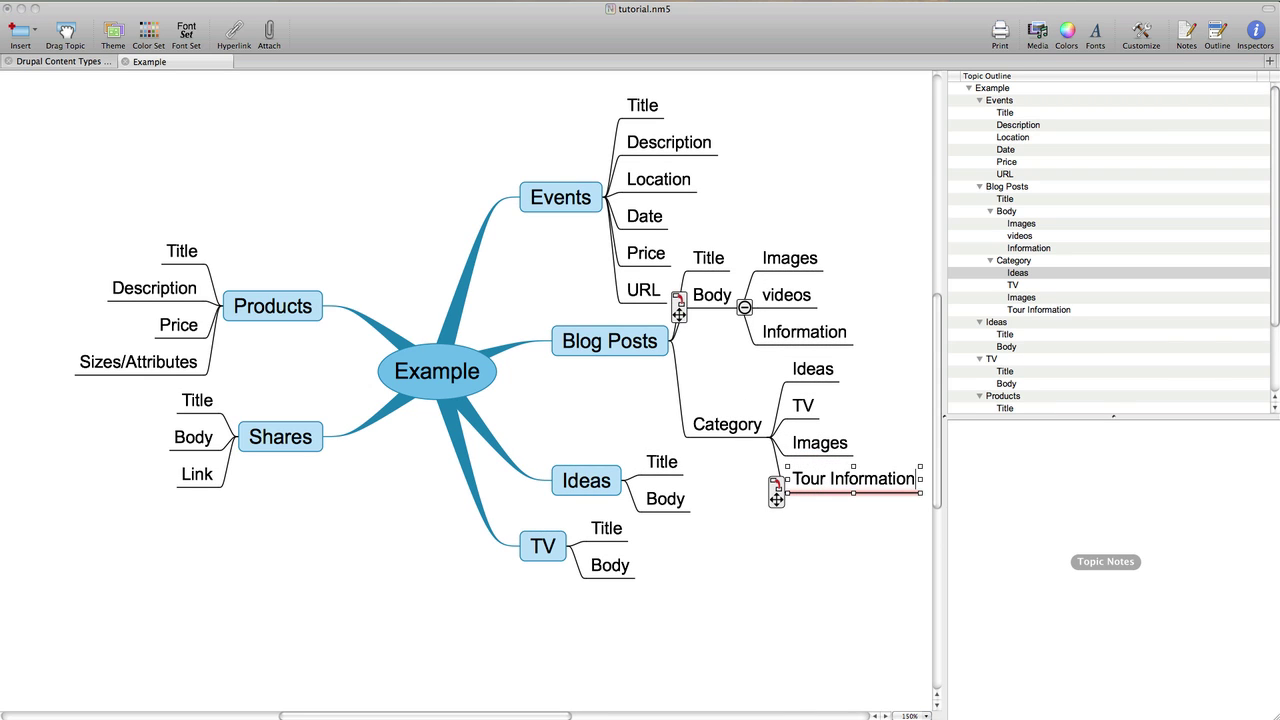
key(Return)
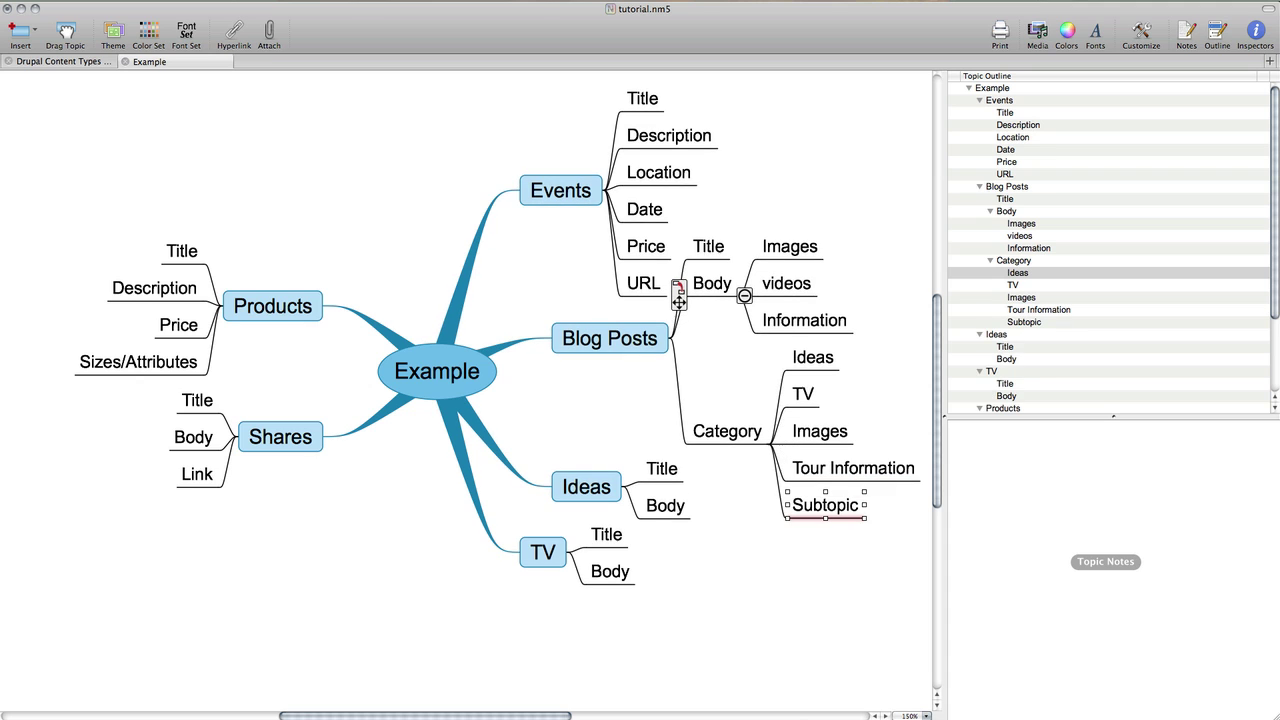
text(Etc)
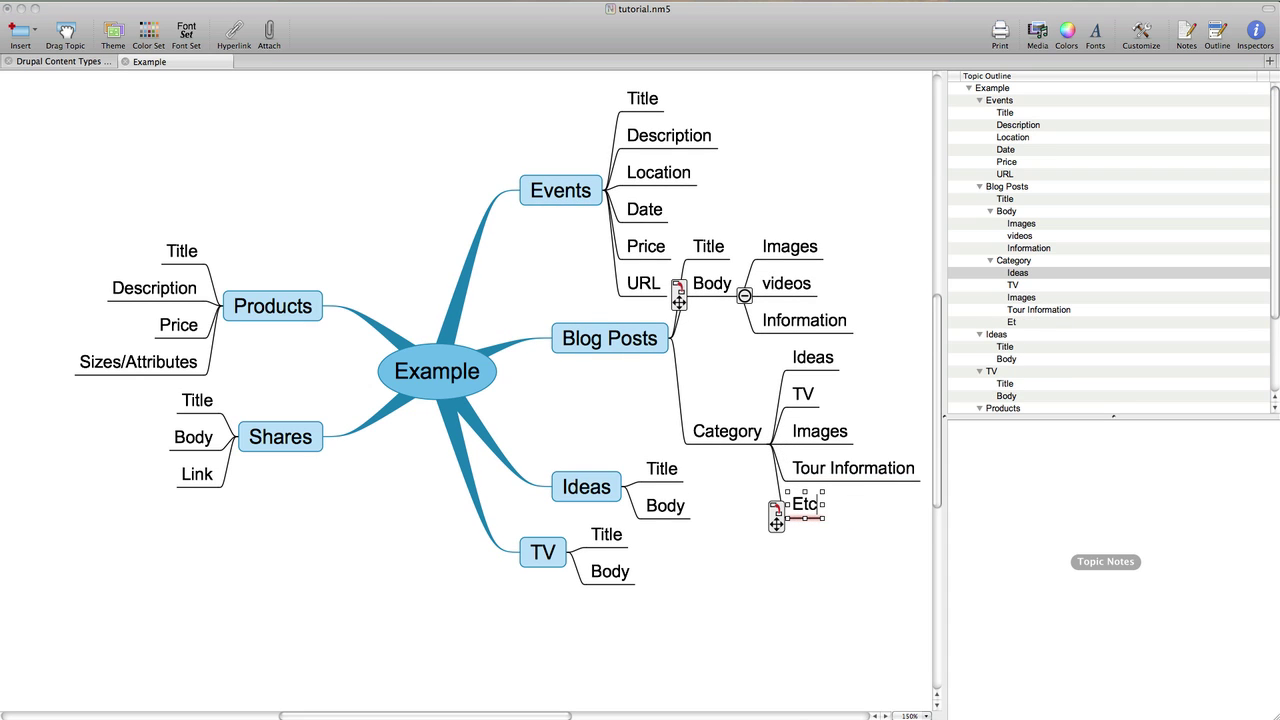
click(740, 596)
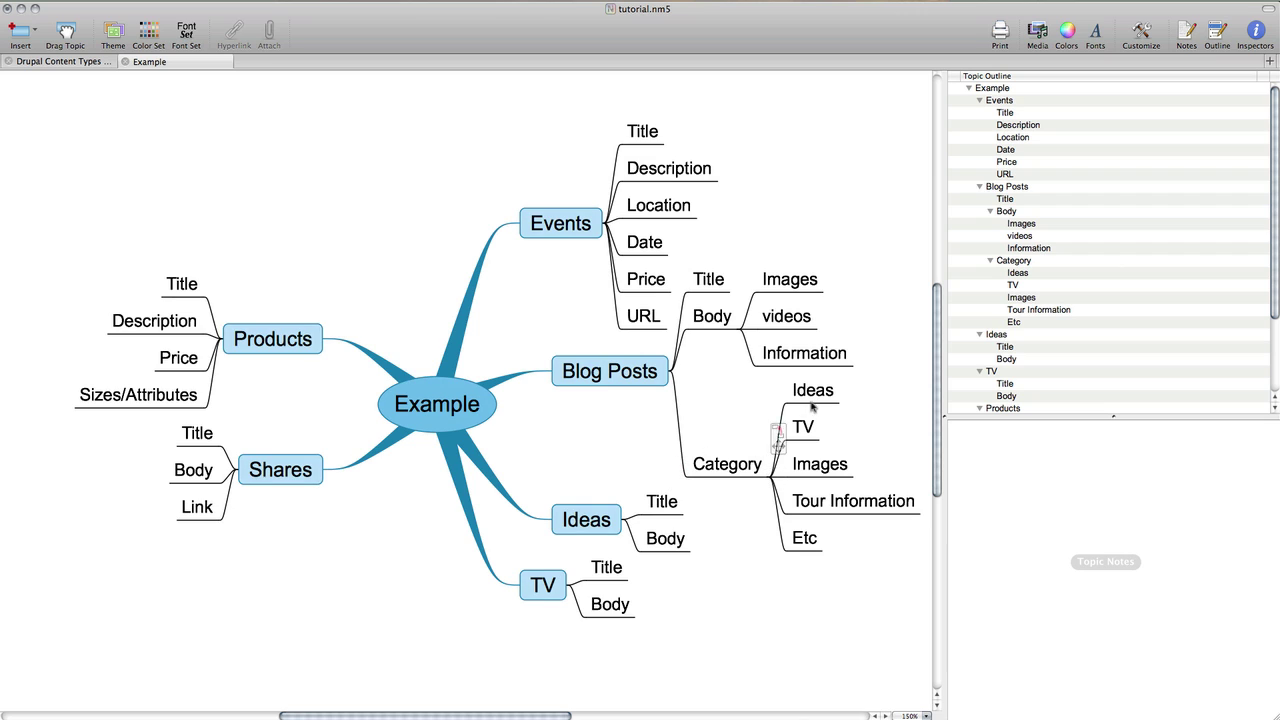
- Remove the TV value and the Ideas branch from the map
click(803, 427)
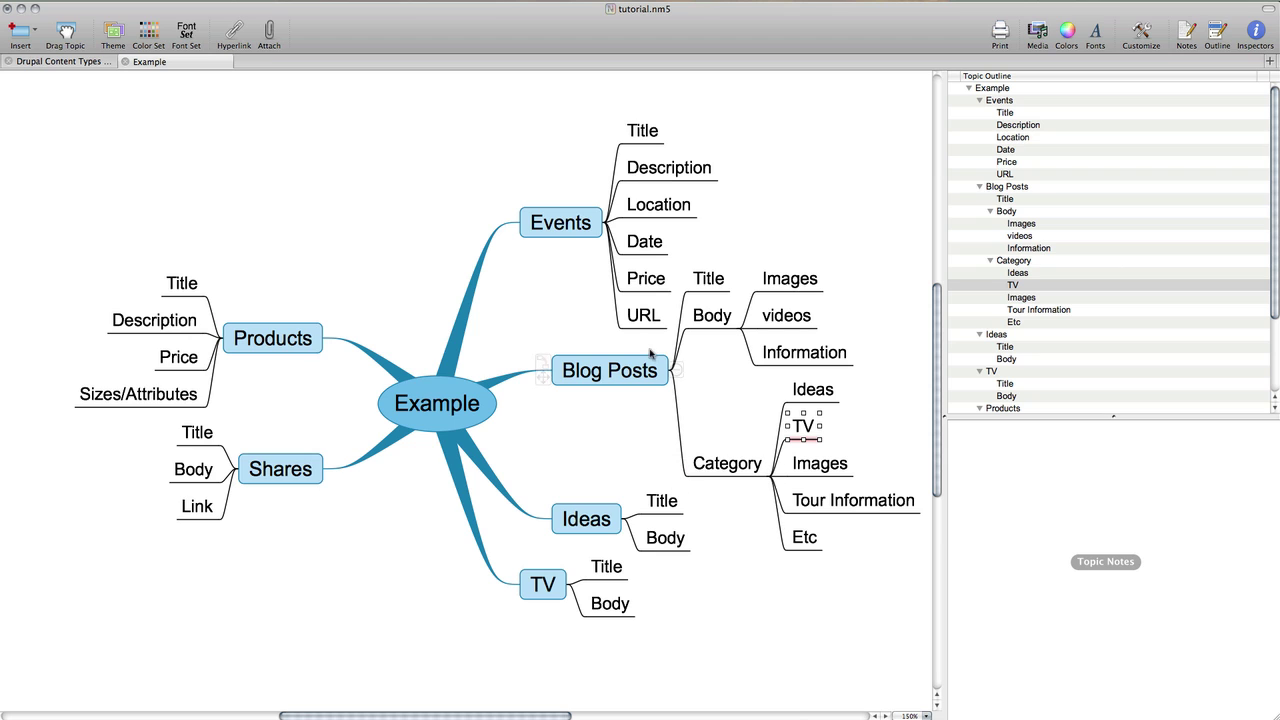
click(591, 528)
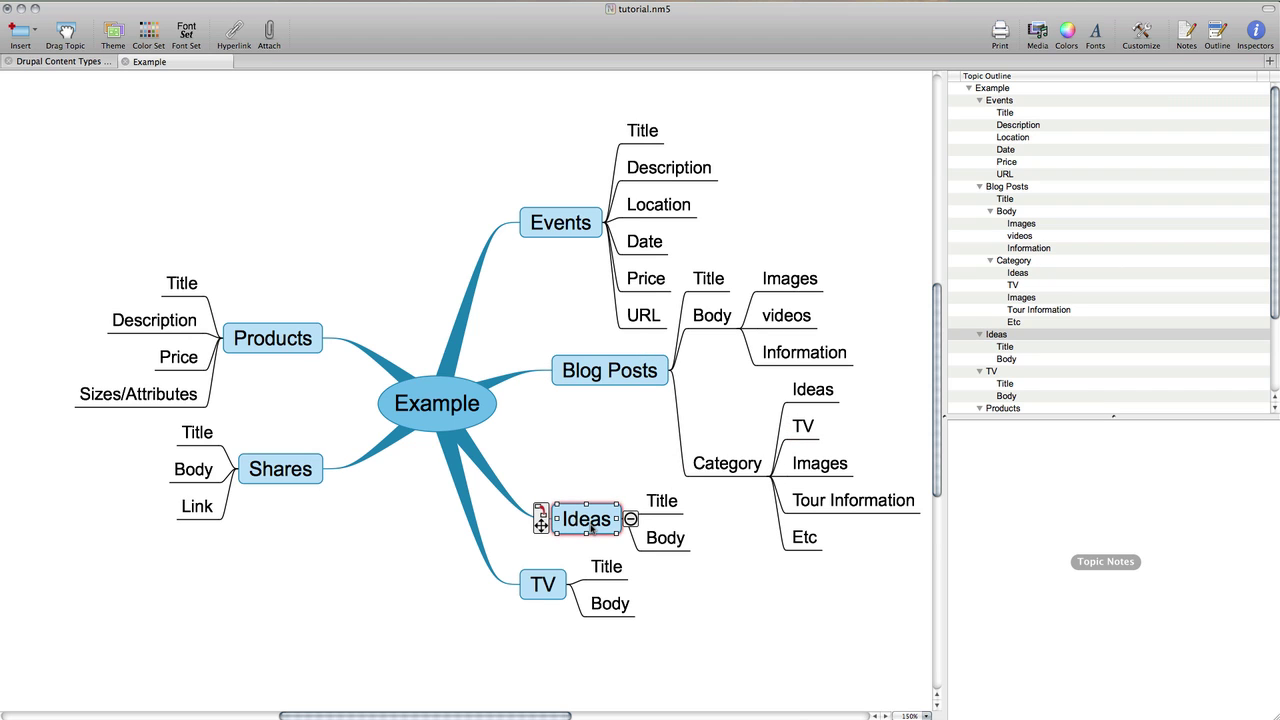
mouse_move(591, 528)
mouse_down()
mouse_move(580, 515)
mouse_move(540, 540)
mouse_move(575, 539)
mouse_up()
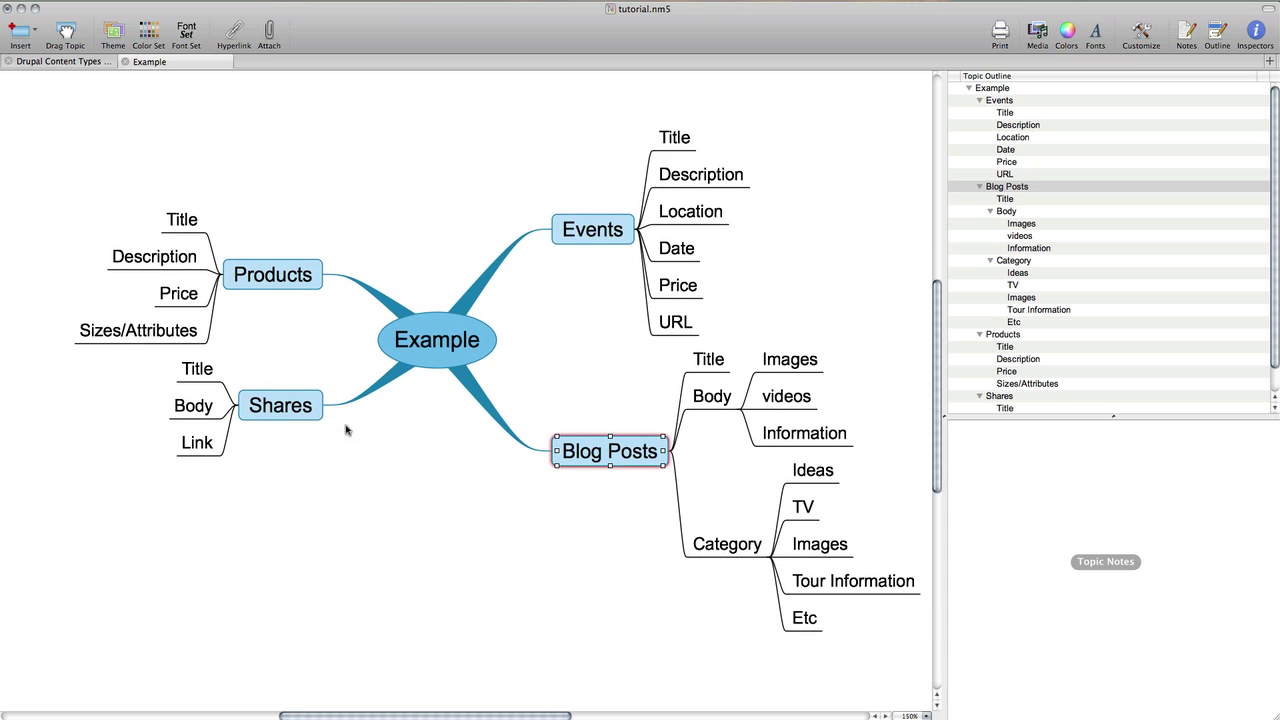
- Add a 'URL' topic below Body under Blog Posts
mouse_move(282, 417)
click(420, 494)
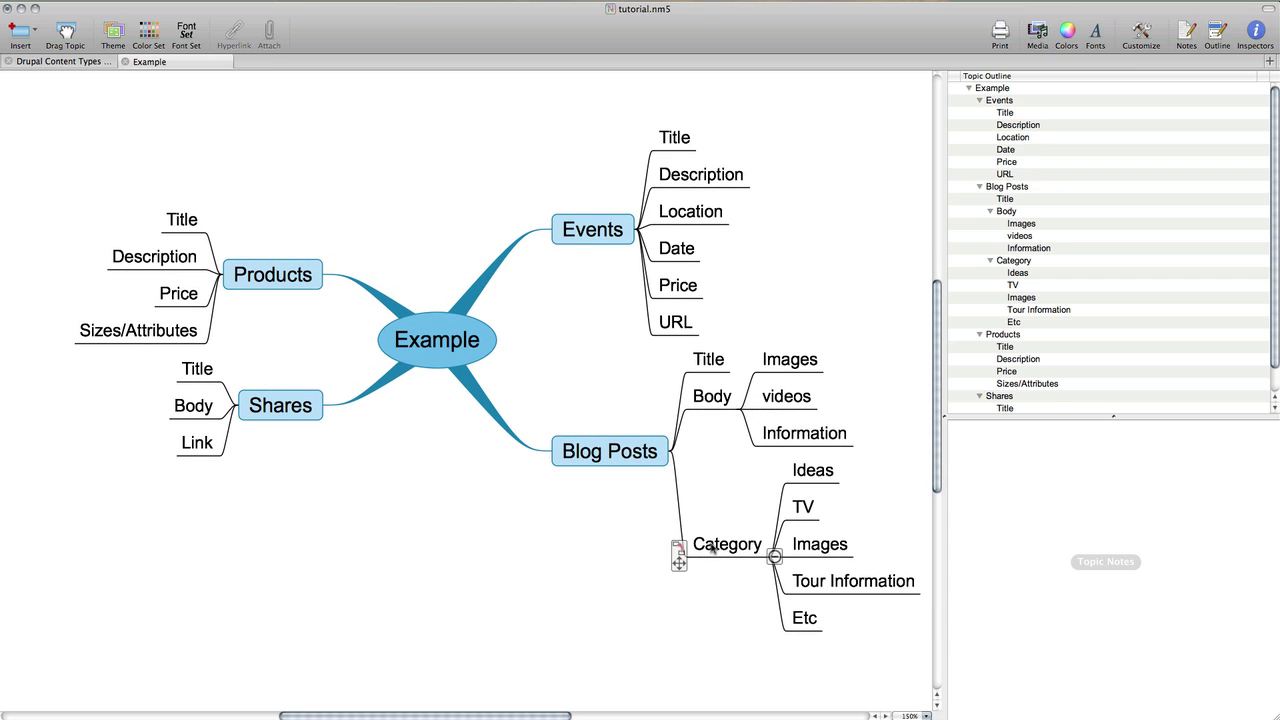
click(710, 400)
key(Return)
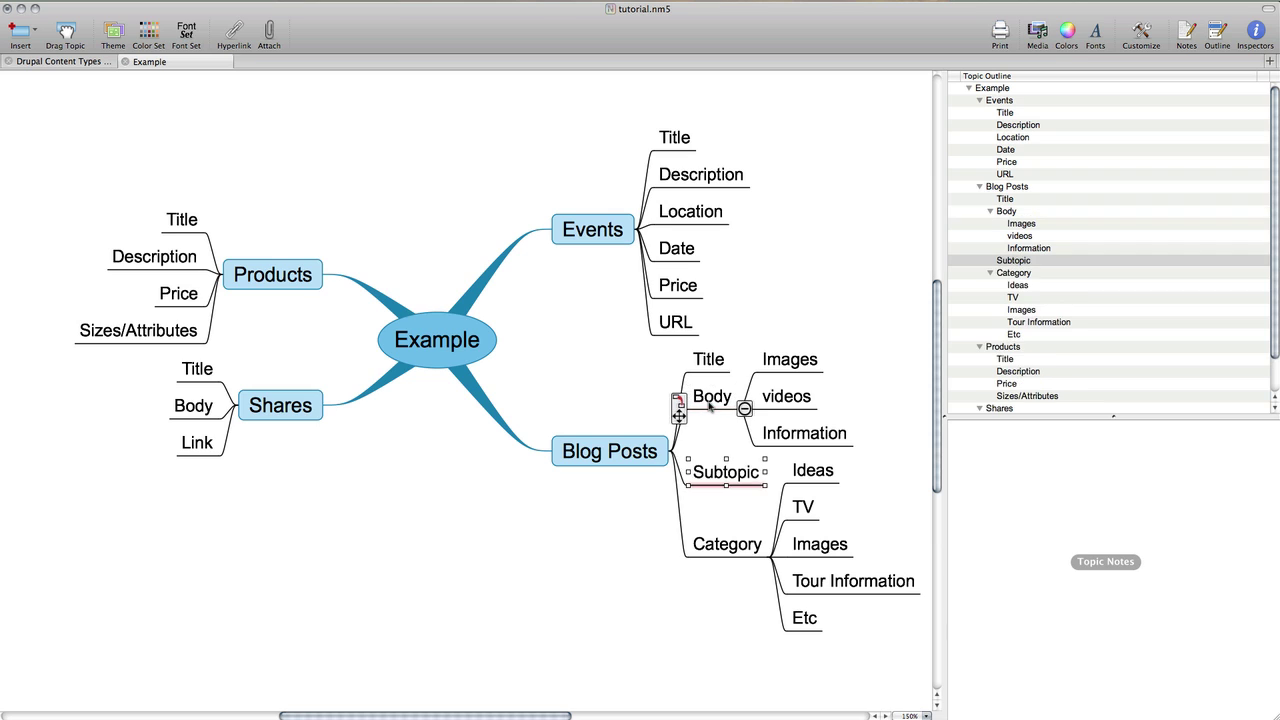
text(URL)
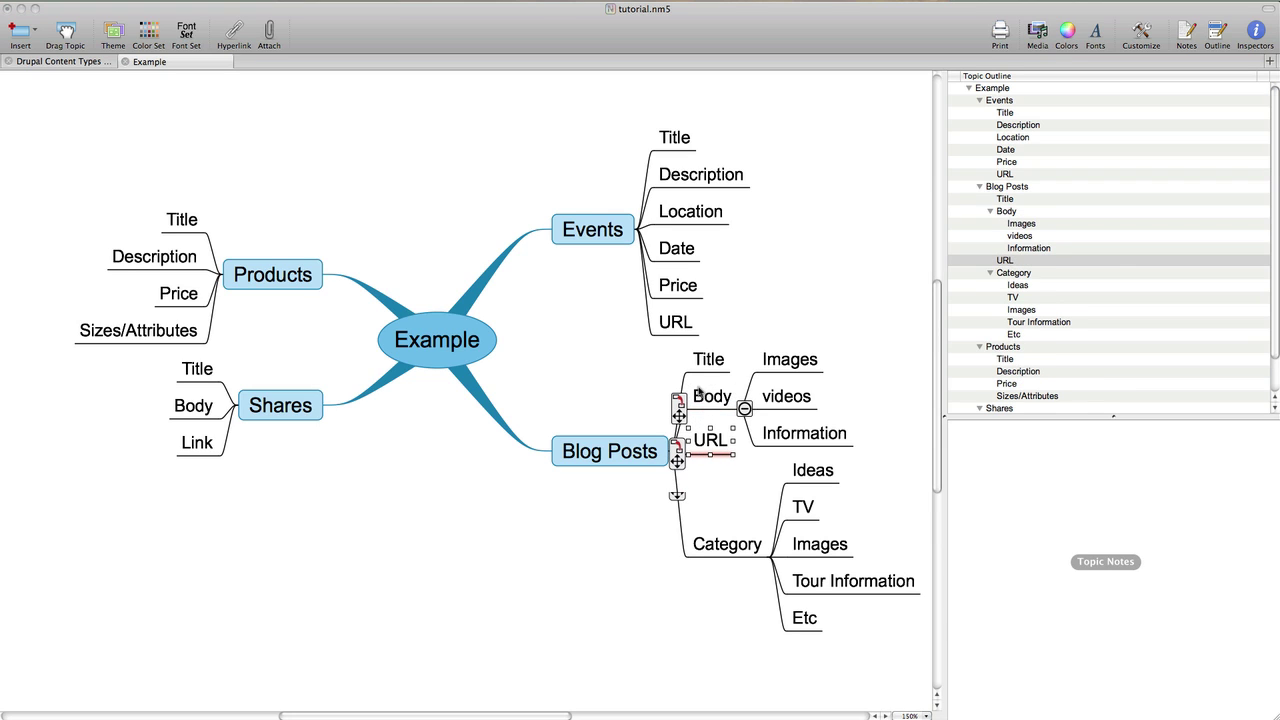
click(651, 546)
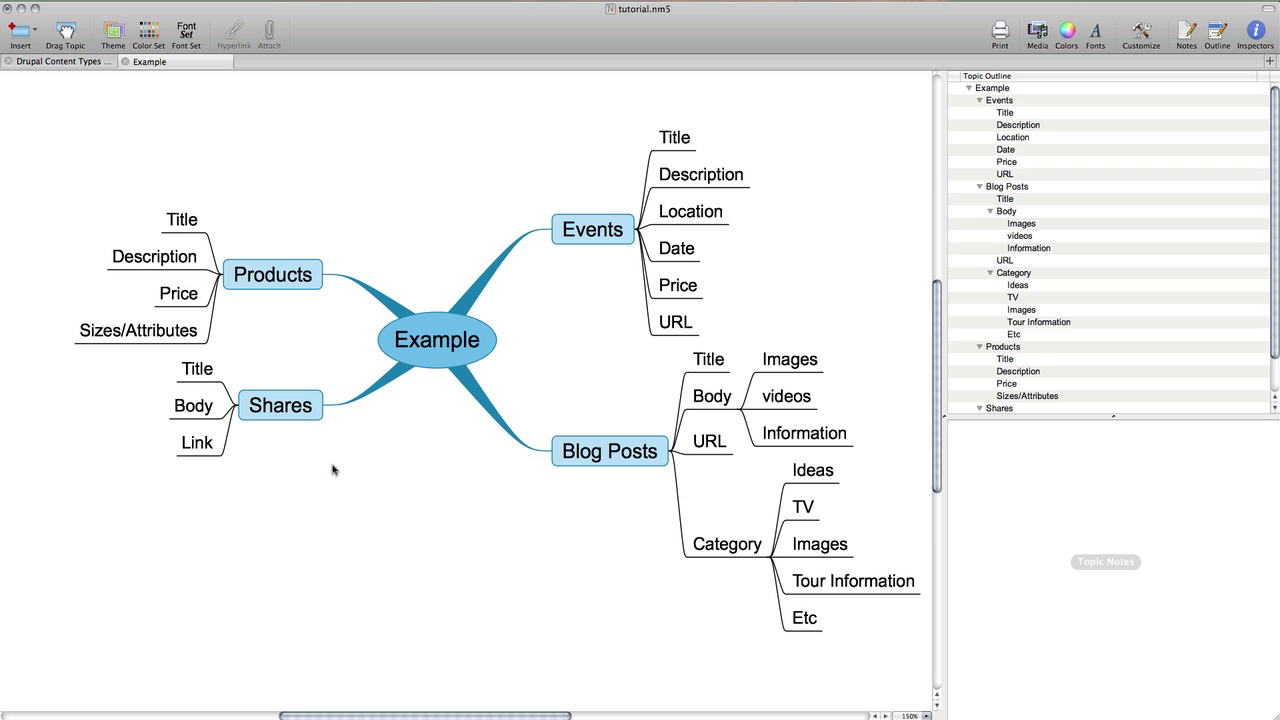
- Delete the Shares branch and add a 'Cool stuff' Category value below Tour Information
click(322, 404)
key(Delete)
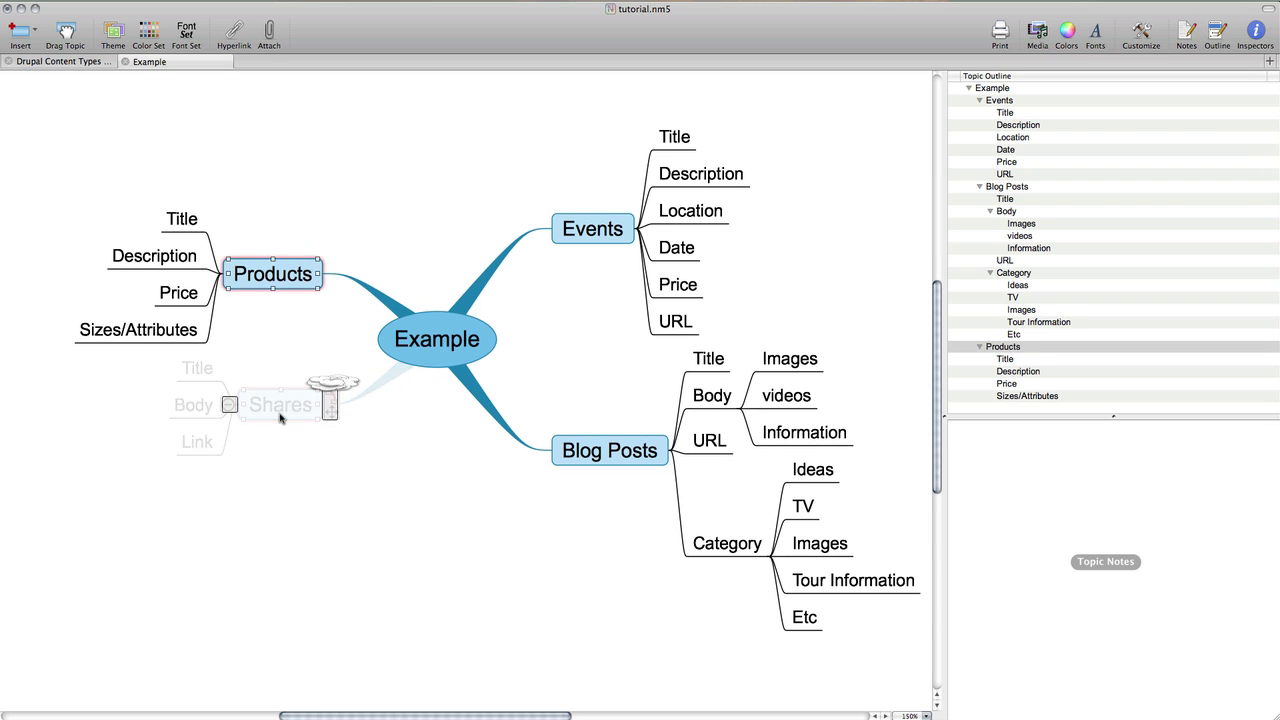
click(795, 592)
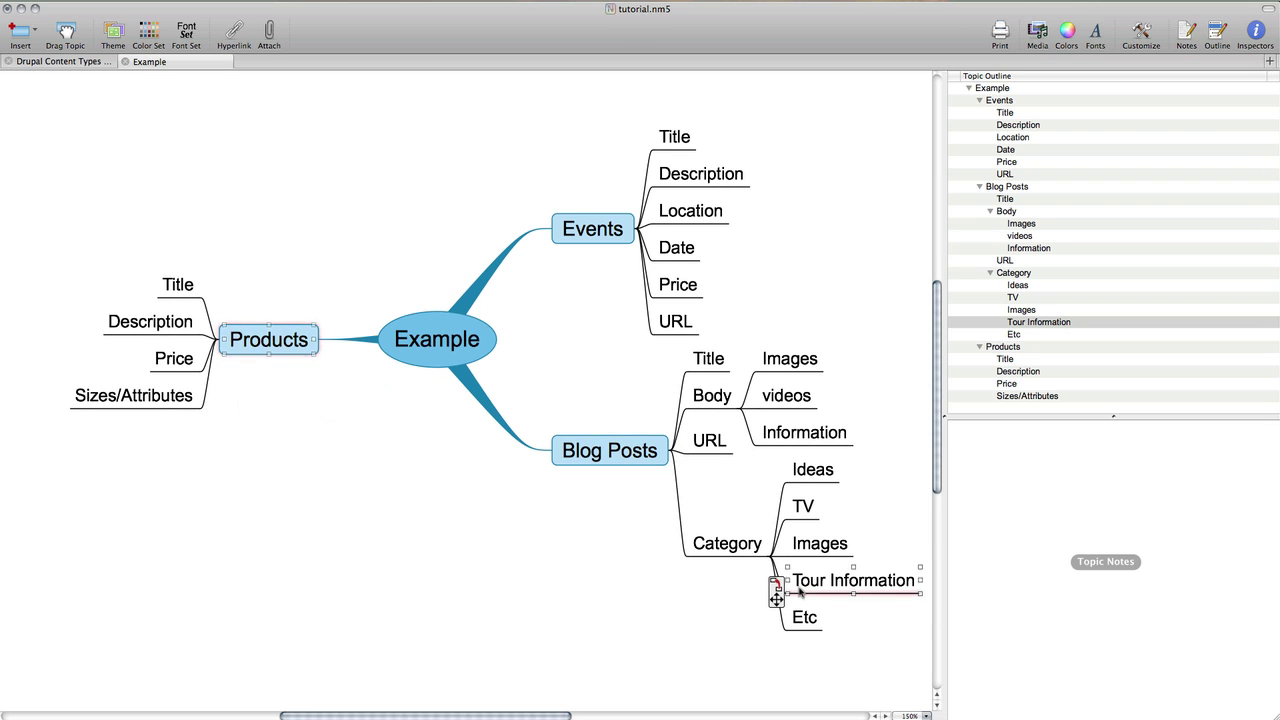
key(Return)
text(Cool)
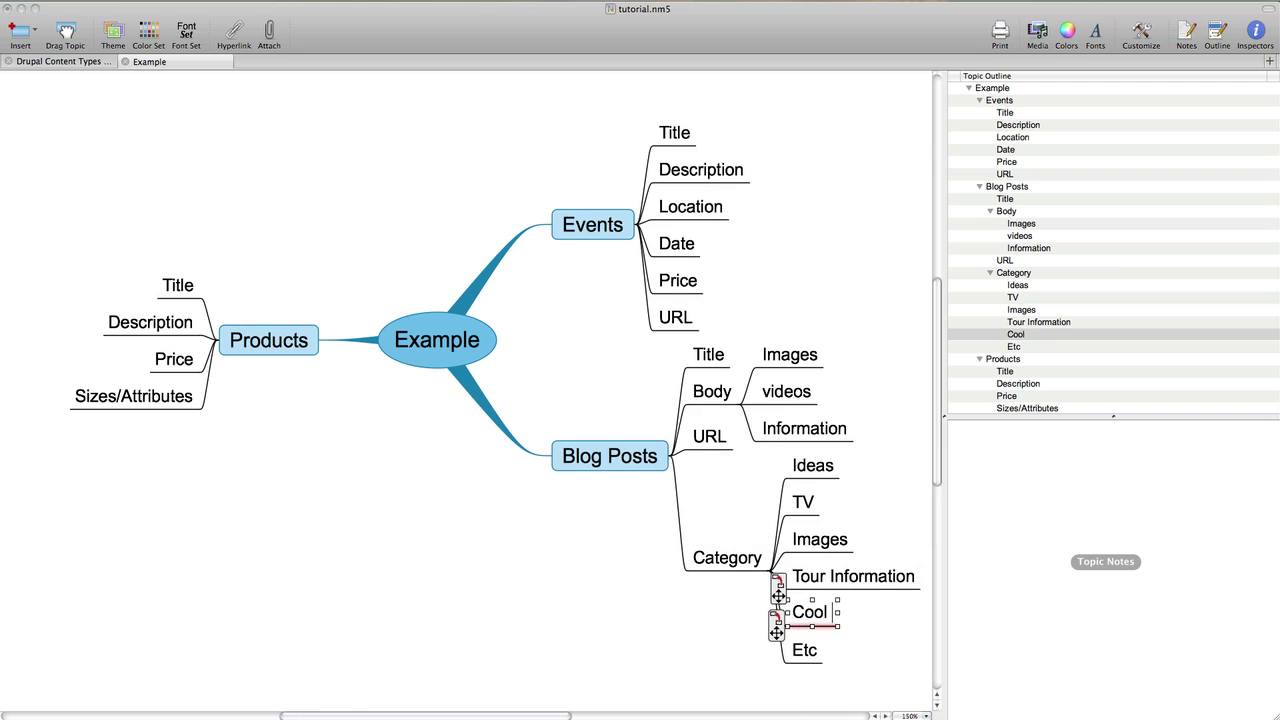
text( stuff)
click(506, 517)
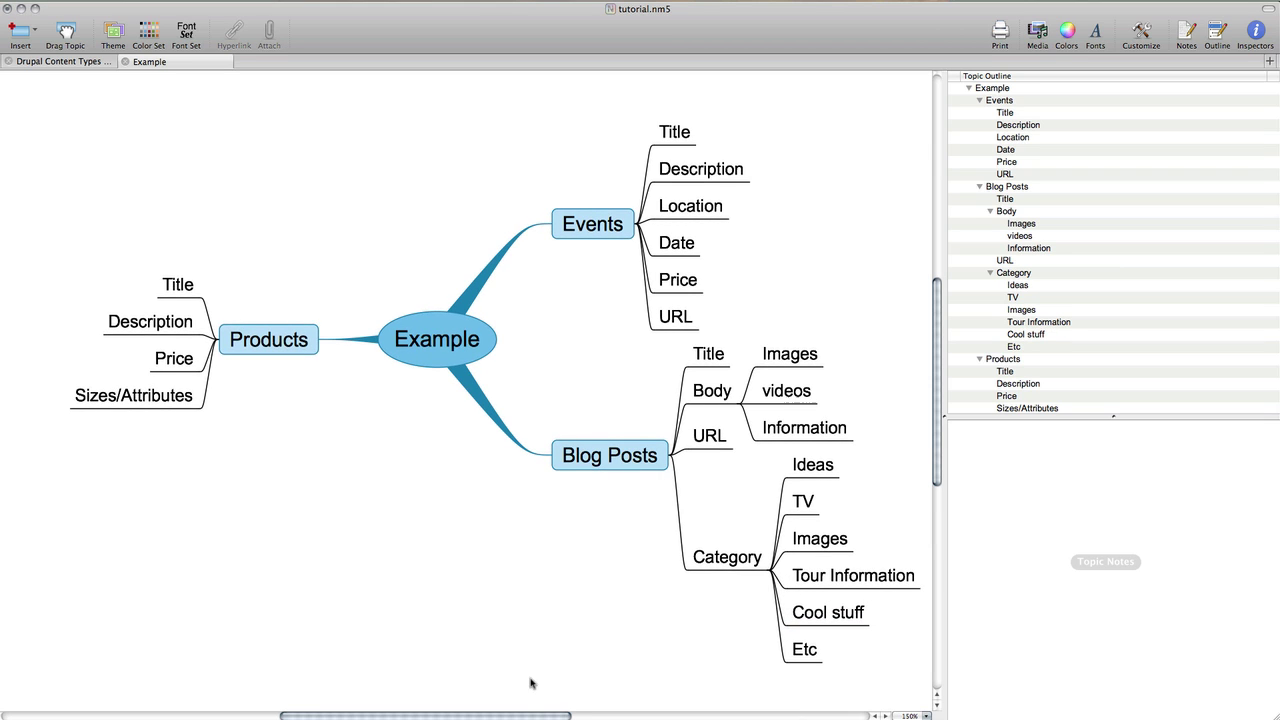
drag(530, 717, 540, 717)
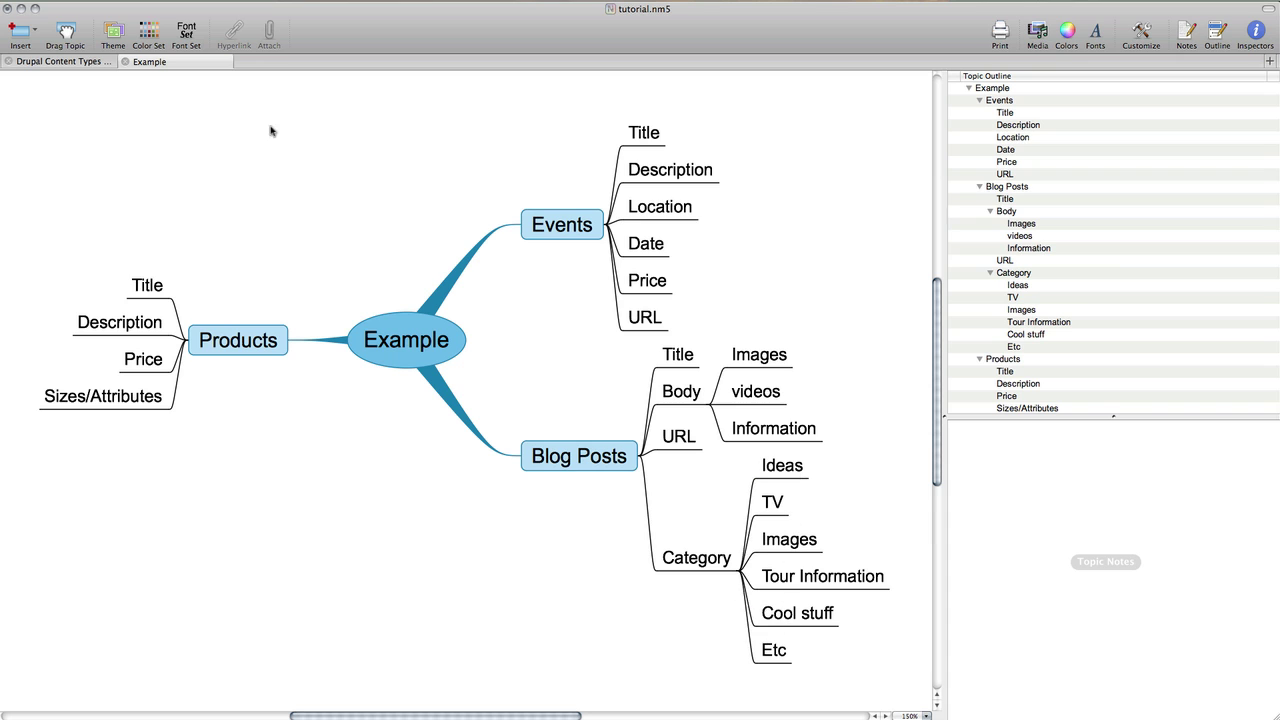
click(110, 62)
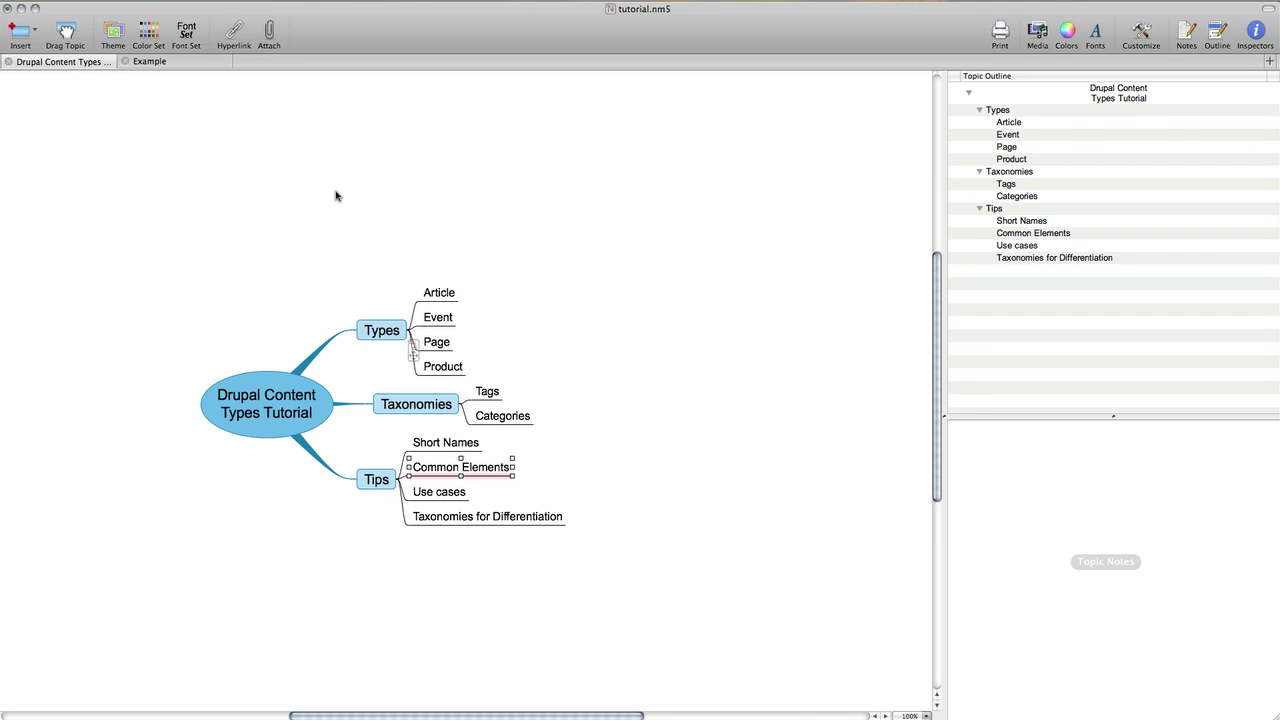
click(452, 528)
click(212, 62)
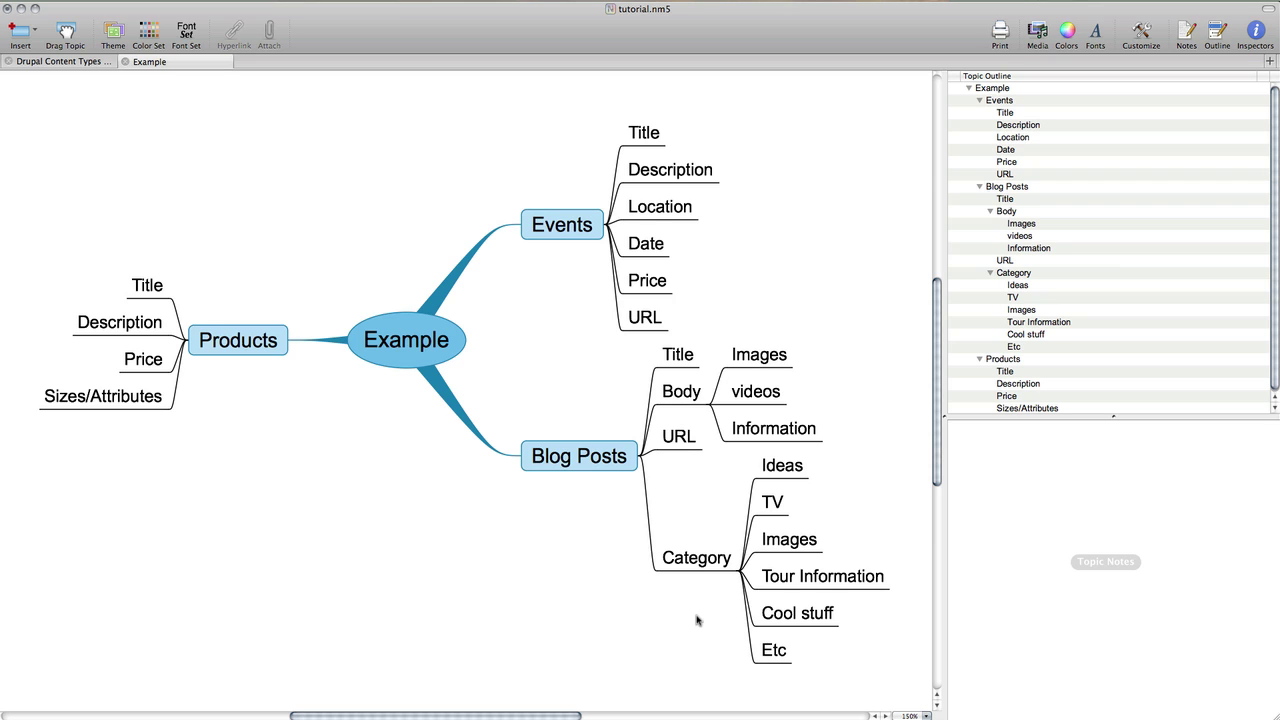
drag(695, 557, 615, 215)
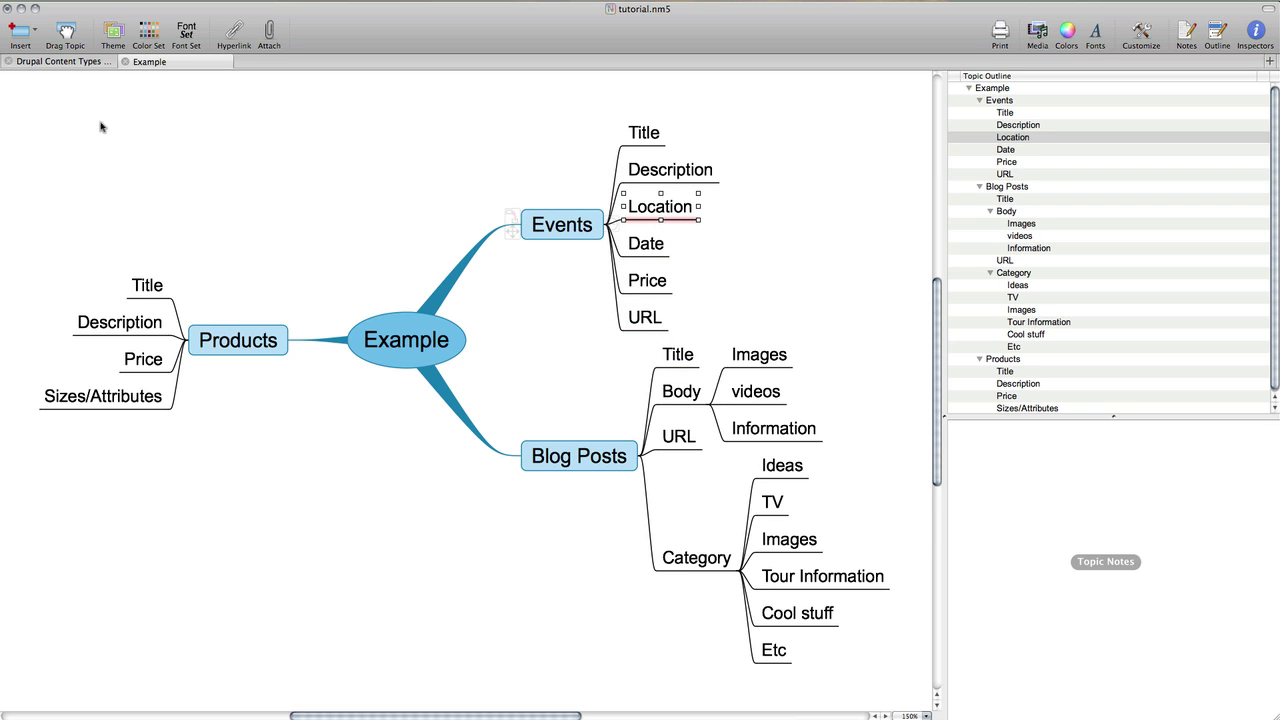
click(35, 62)
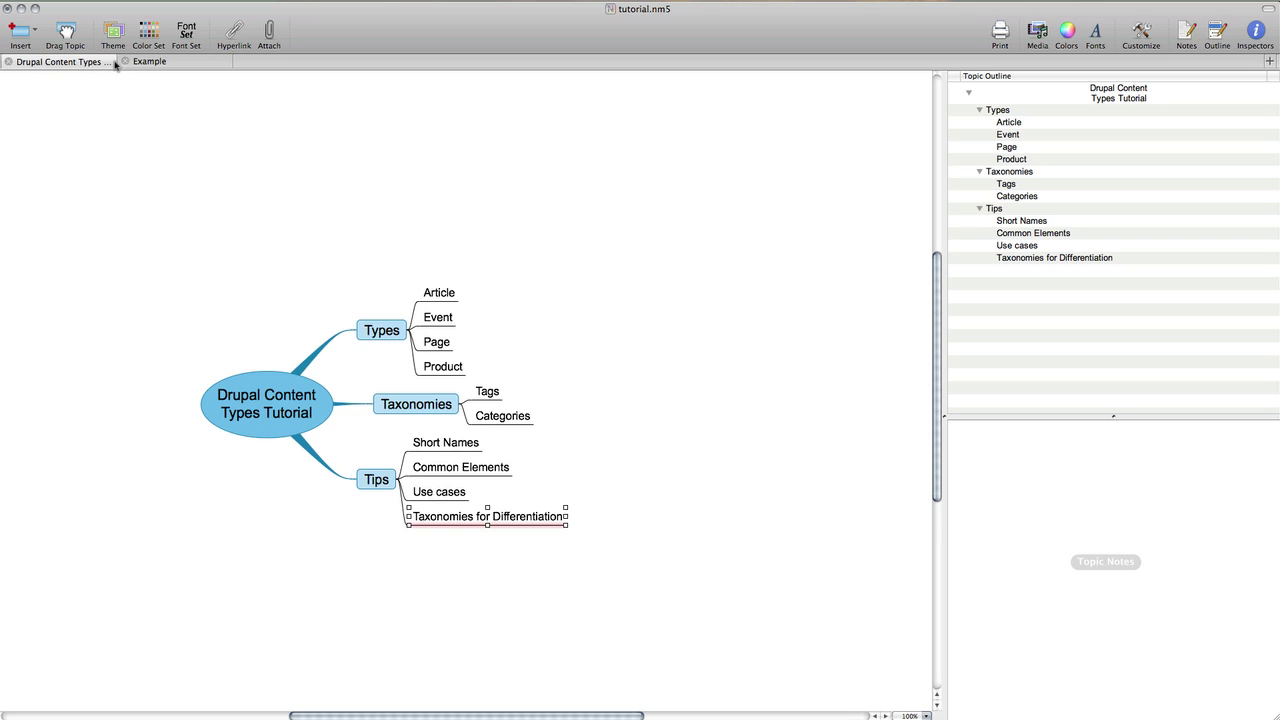
click(157, 62)
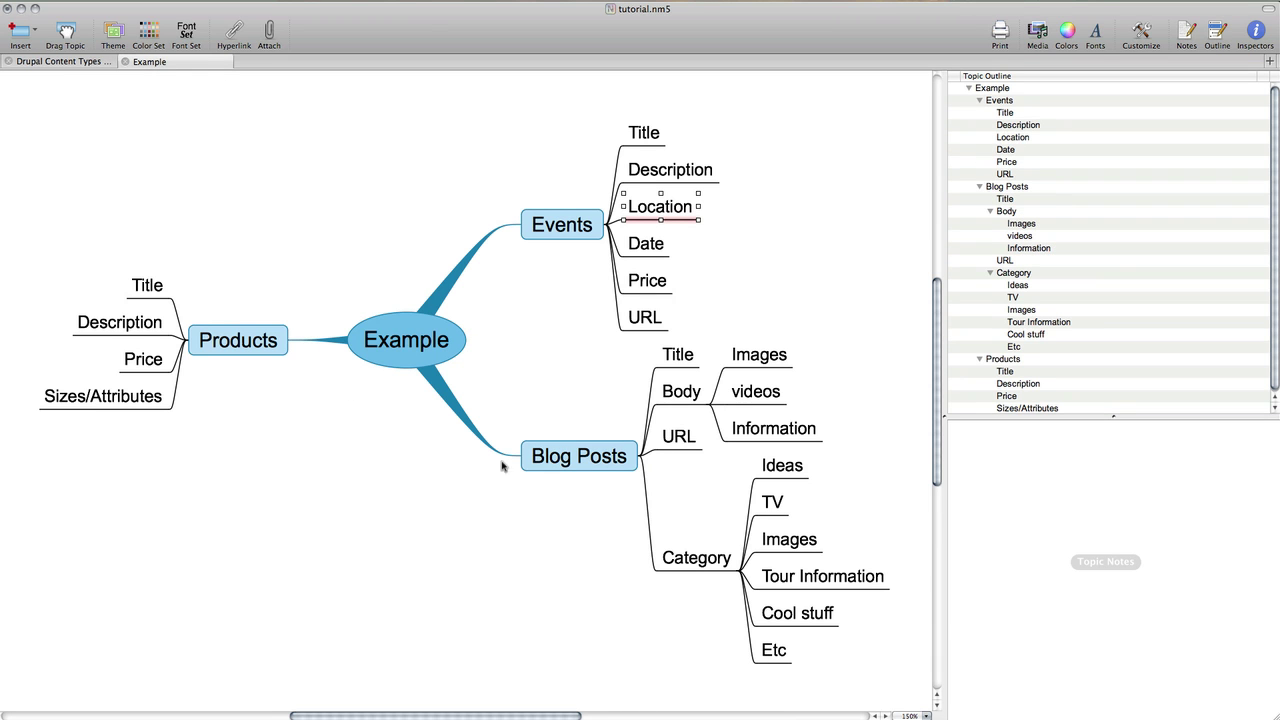
- Delete the Products branch along with its four subtopics
click(309, 414)
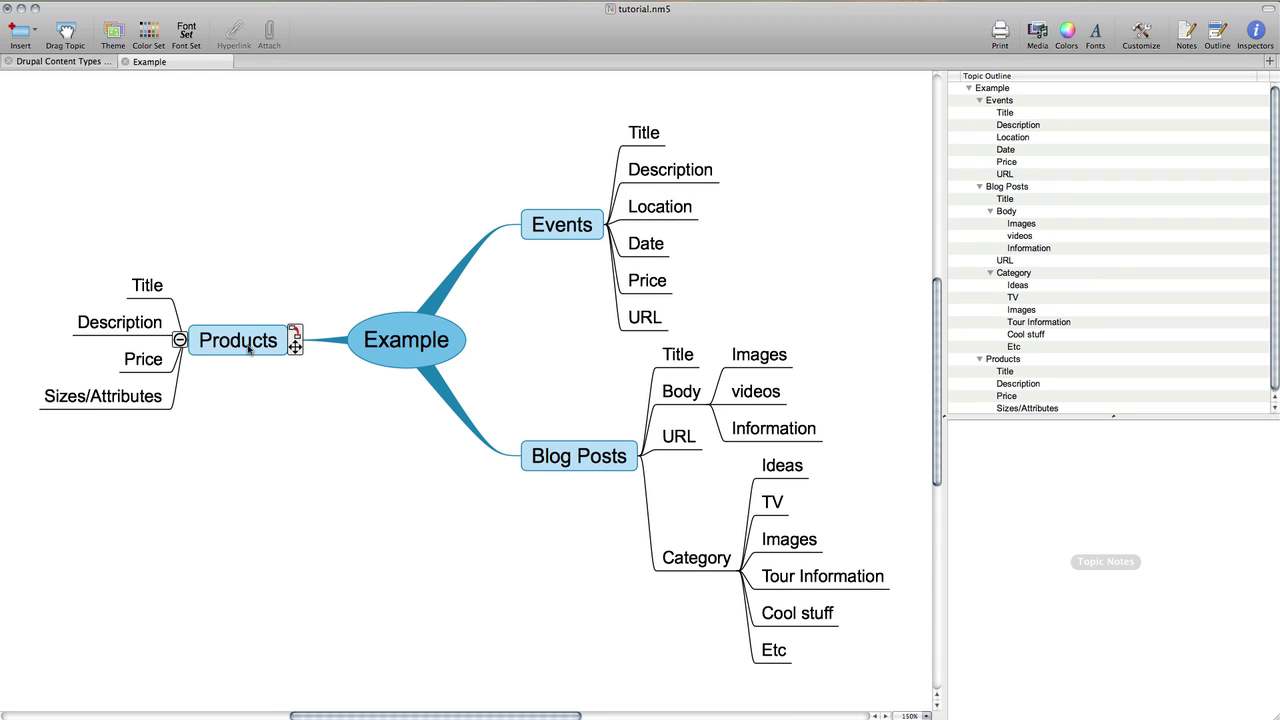
click(249, 348)
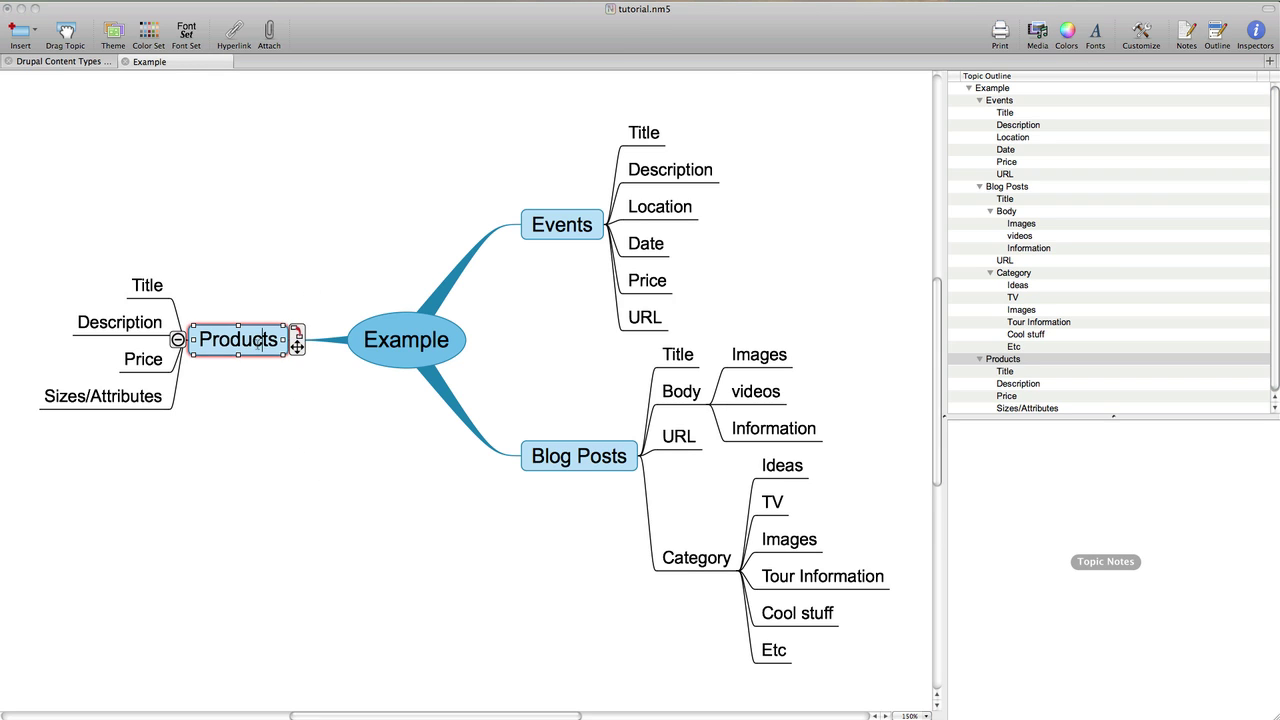
click(292, 343)
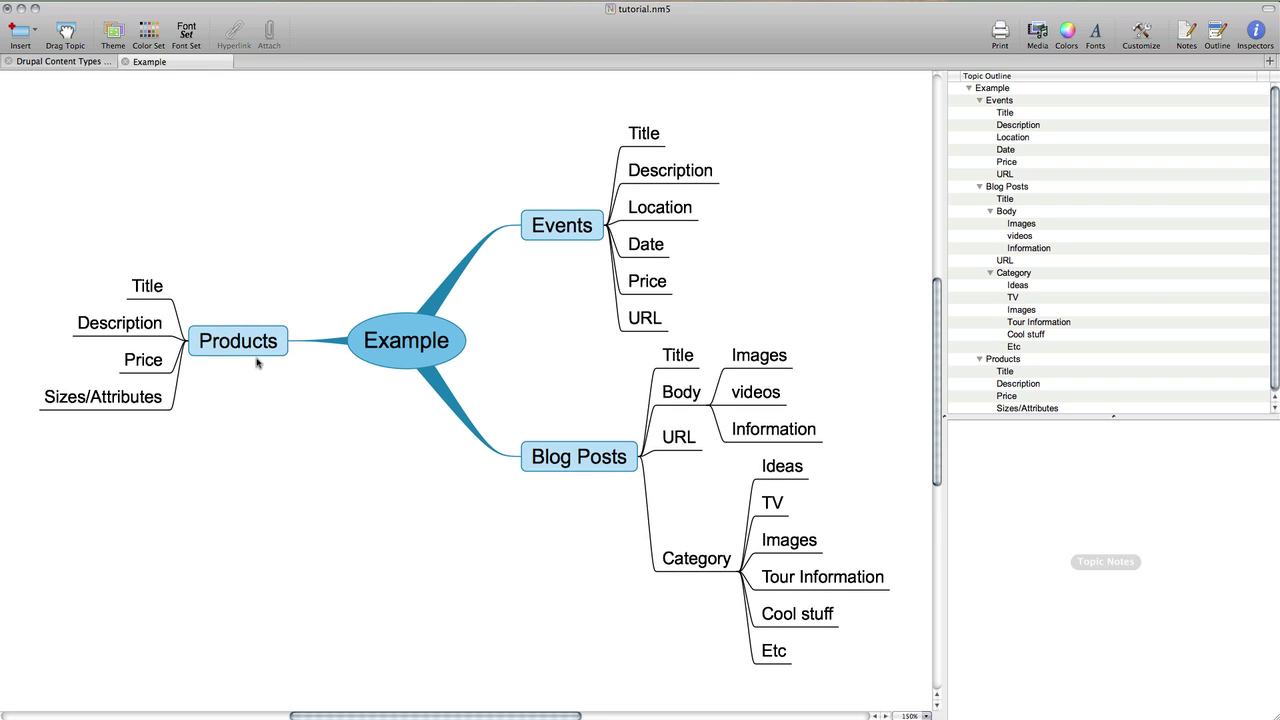
click(283, 341)
key(Delete)
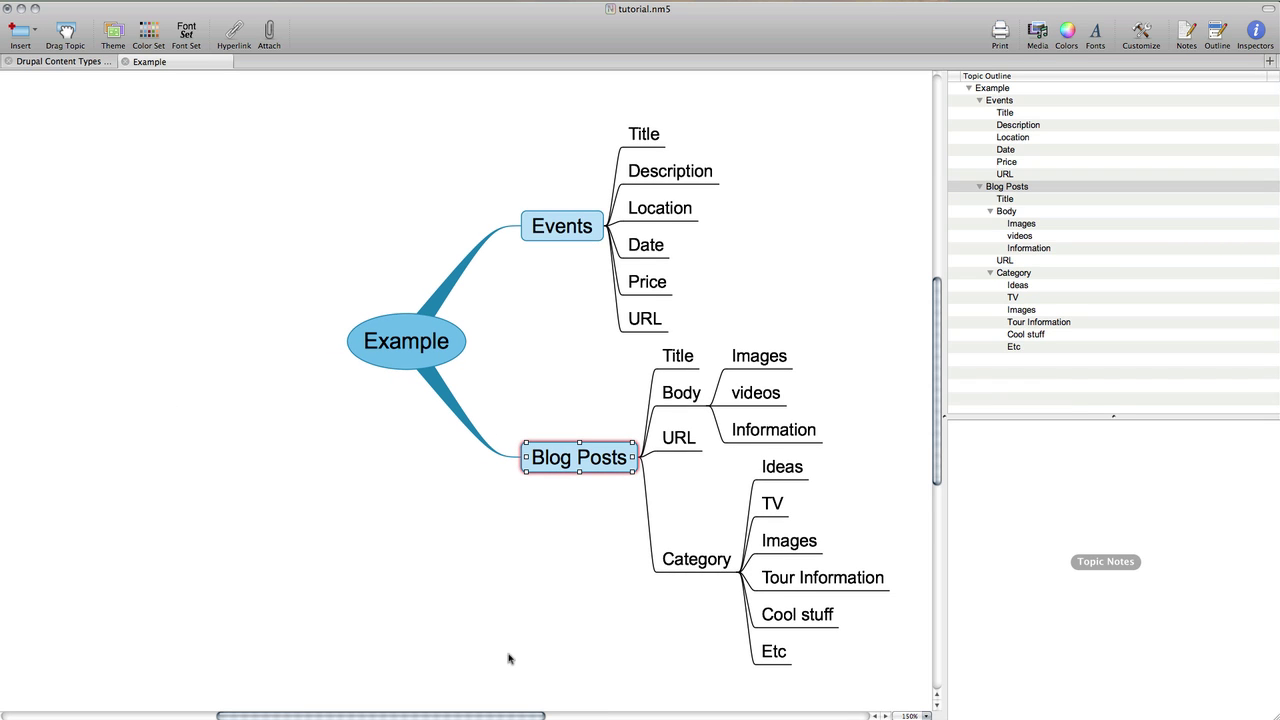
drag(522, 716, 560, 716)
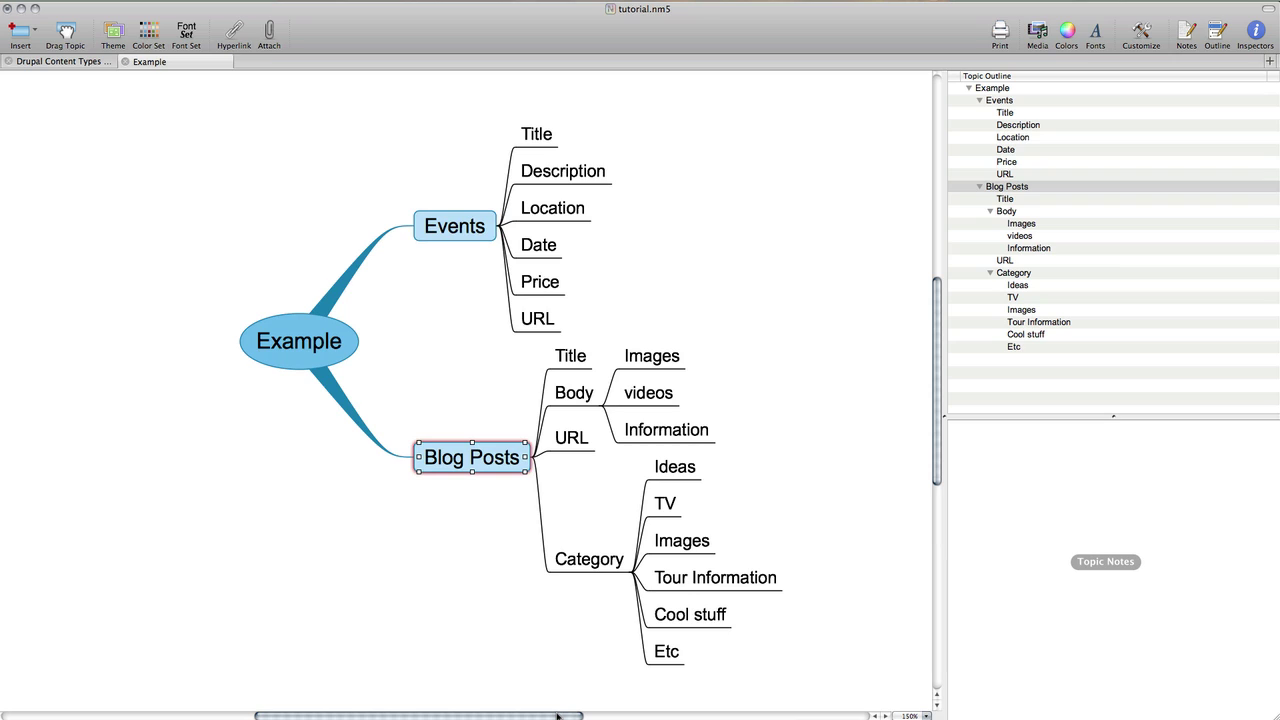